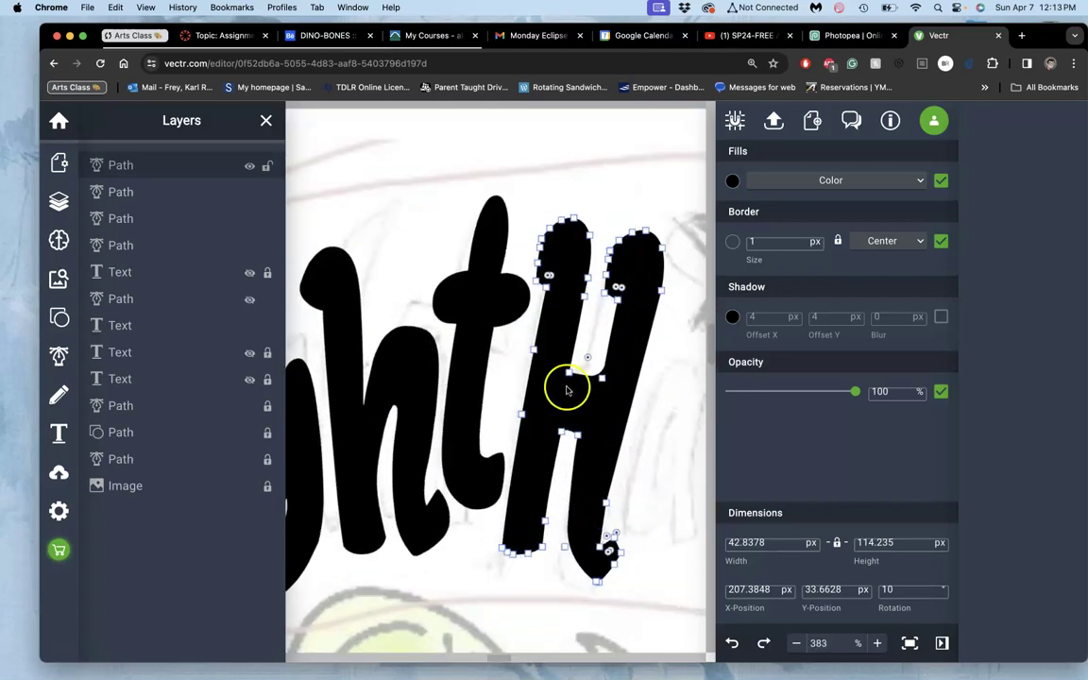
# Adjust the corner rounding of the nodes on the underside of the H's left stem head
pyautogui.hscroll(3, 558, 365)
pyautogui.scroll(2, 558, 364)
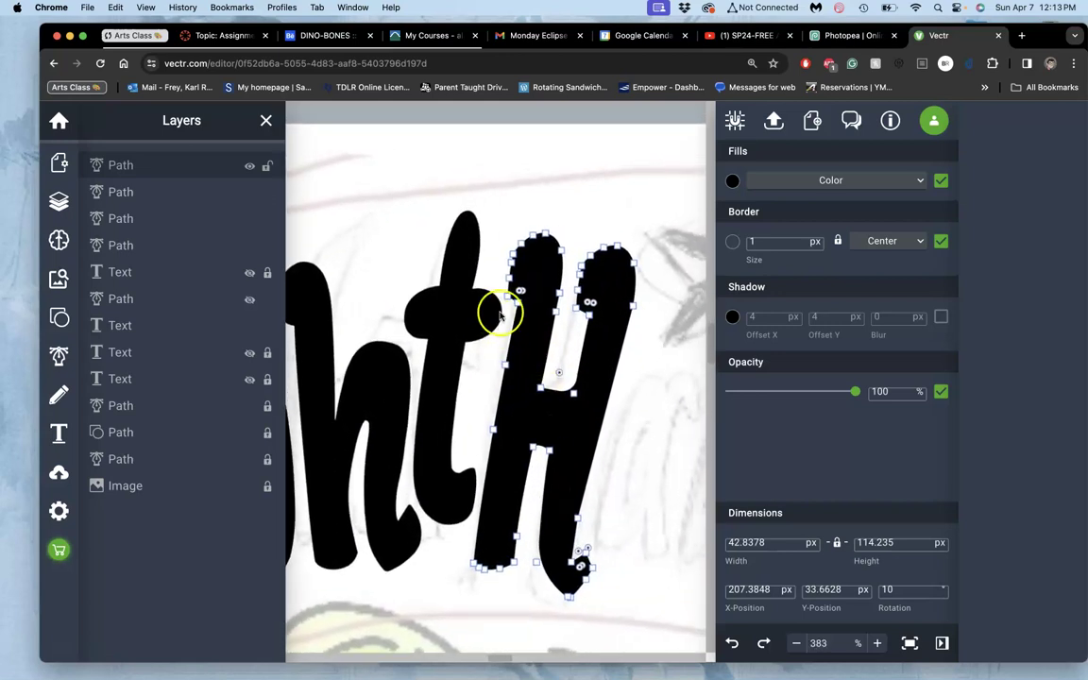
pyautogui.click(521, 291)
pyautogui.click(518, 304)
pyautogui.click(517, 292)
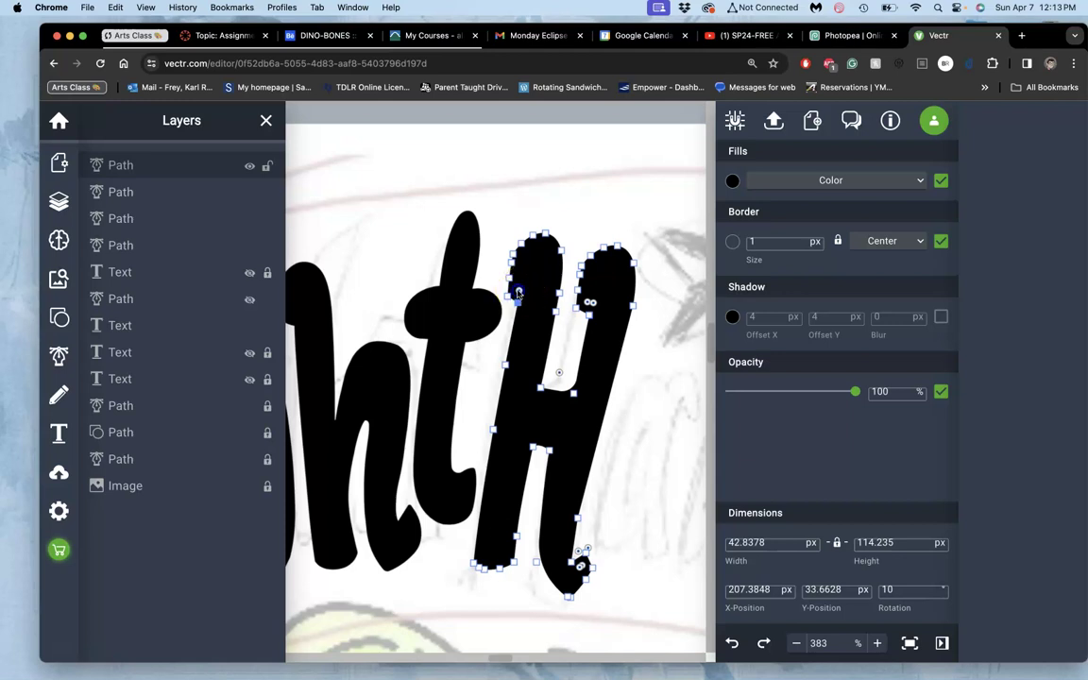
# Smooth the underside of the H's right stem head by rounding its lower-left corner nodes
pyautogui.click(591, 303)
pyautogui.doubleClick(590, 312)
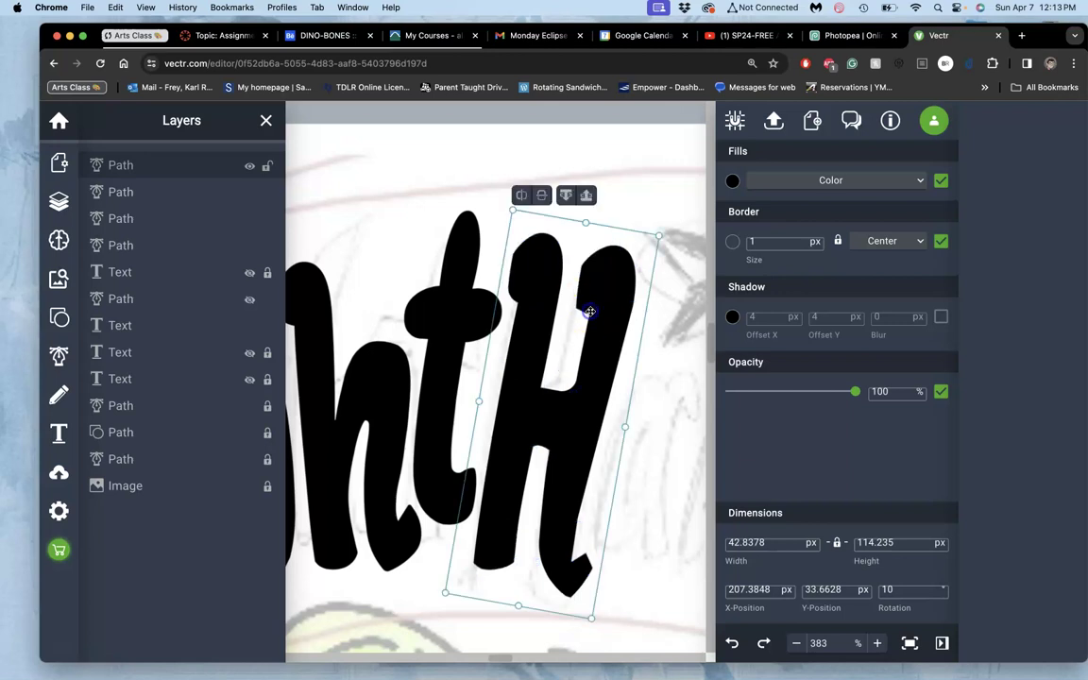
pyautogui.doubleClick(606, 297)
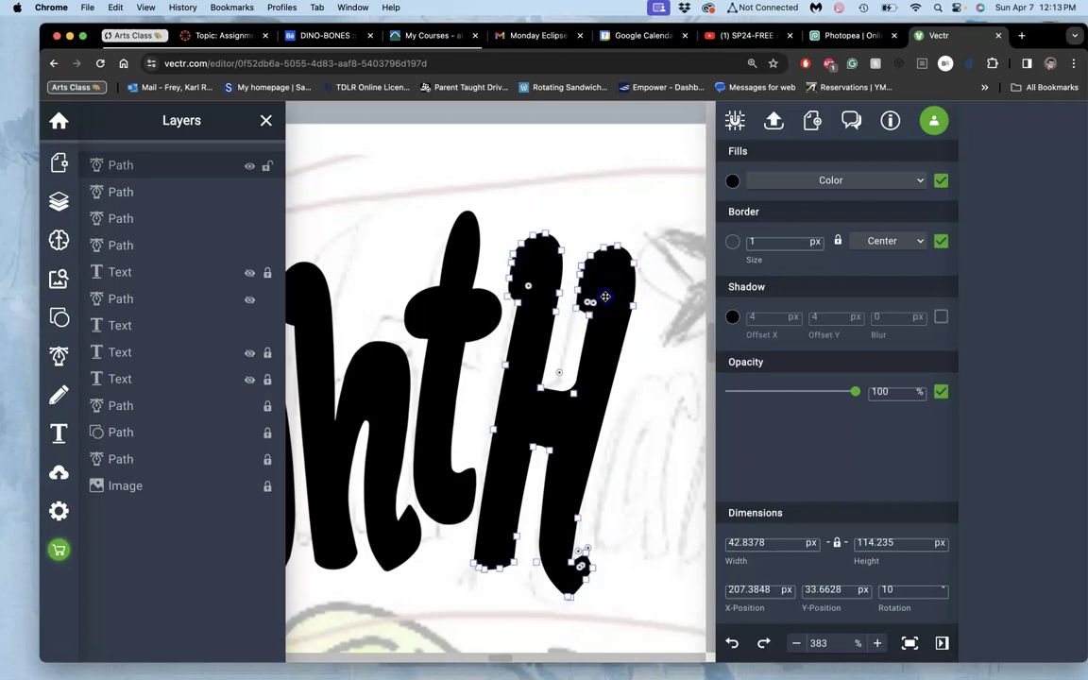
pyautogui.click(587, 303)
pyautogui.click(612, 314)
pyautogui.click(532, 295)
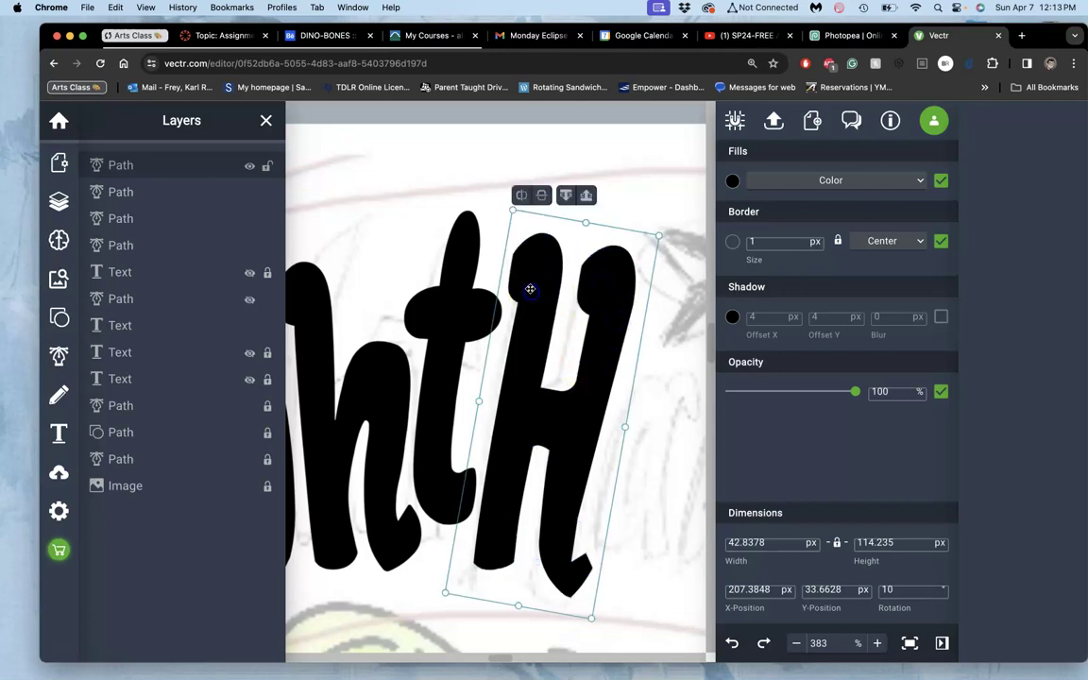
pyautogui.doubleClick(525, 274)
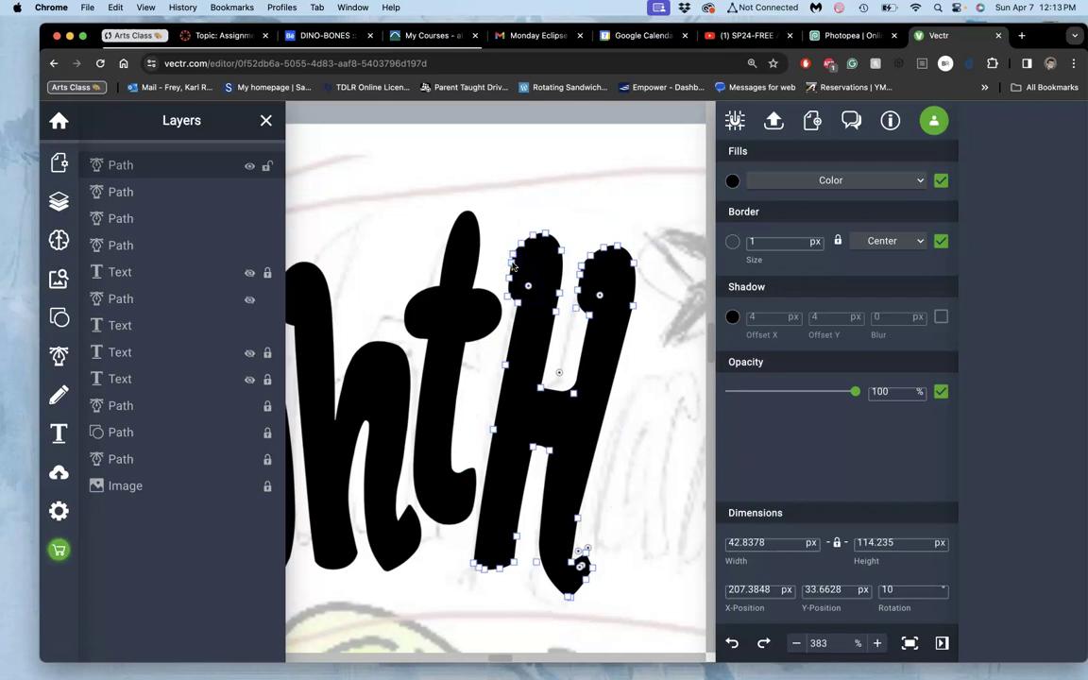
# Remove the extra node on the left edge of the H's left stem head, then pull the node above outward and round it
pyautogui.click(510, 279)
pyautogui.moveTo(513, 254); pyautogui.dragTo(500, 255)
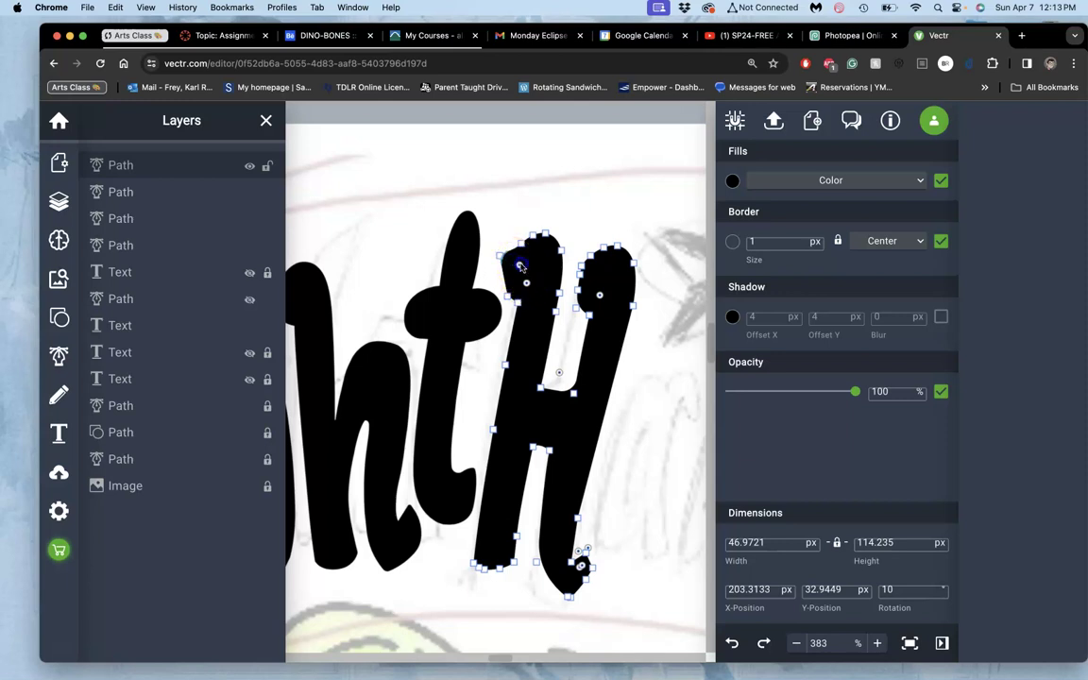
pyautogui.click(508, 298)
pyautogui.click(526, 284)
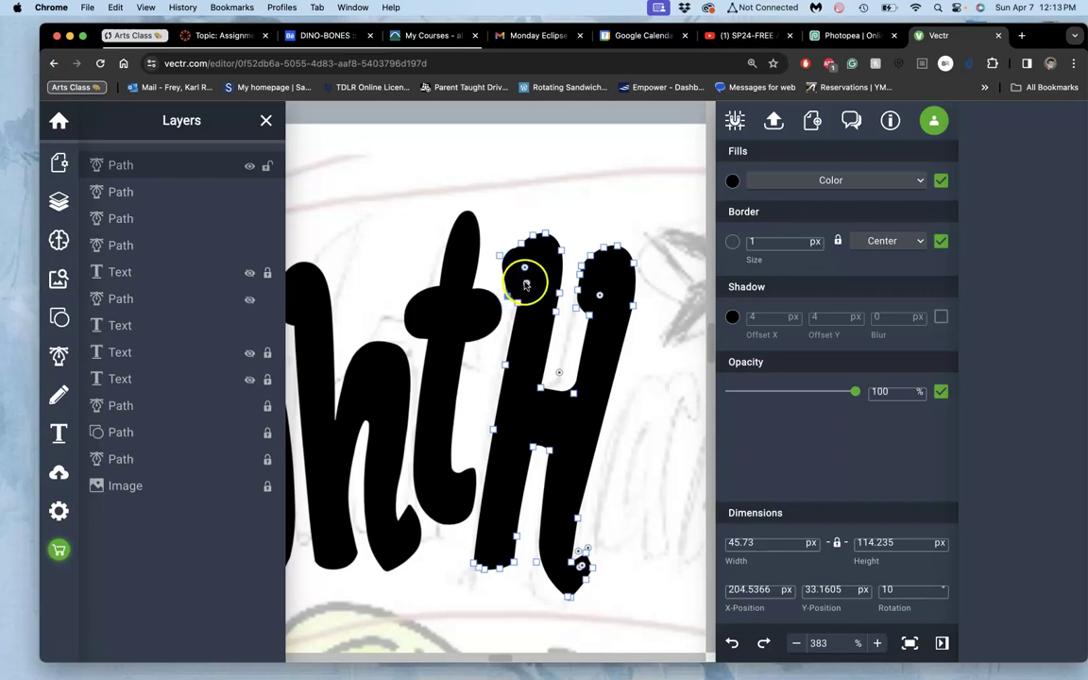
pyautogui.click(498, 340)
pyautogui.click(525, 286)
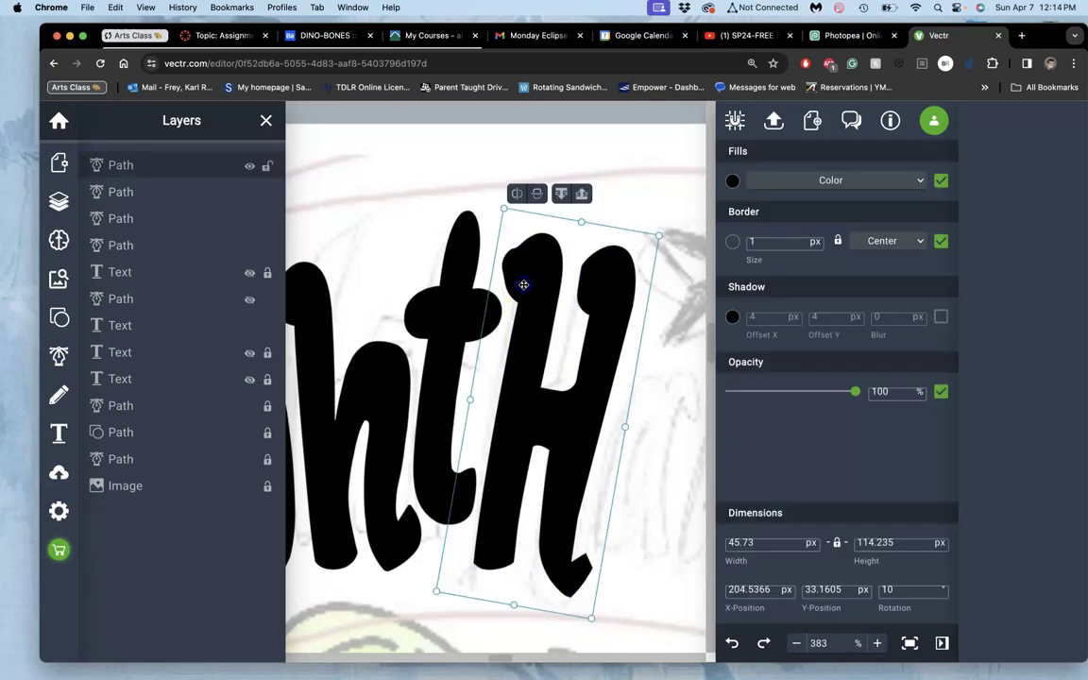
# Delete a node along the upper-left edge of the left stem head and pull its neighbour outward into a rounded curve
pyautogui.doubleClick(527, 260)
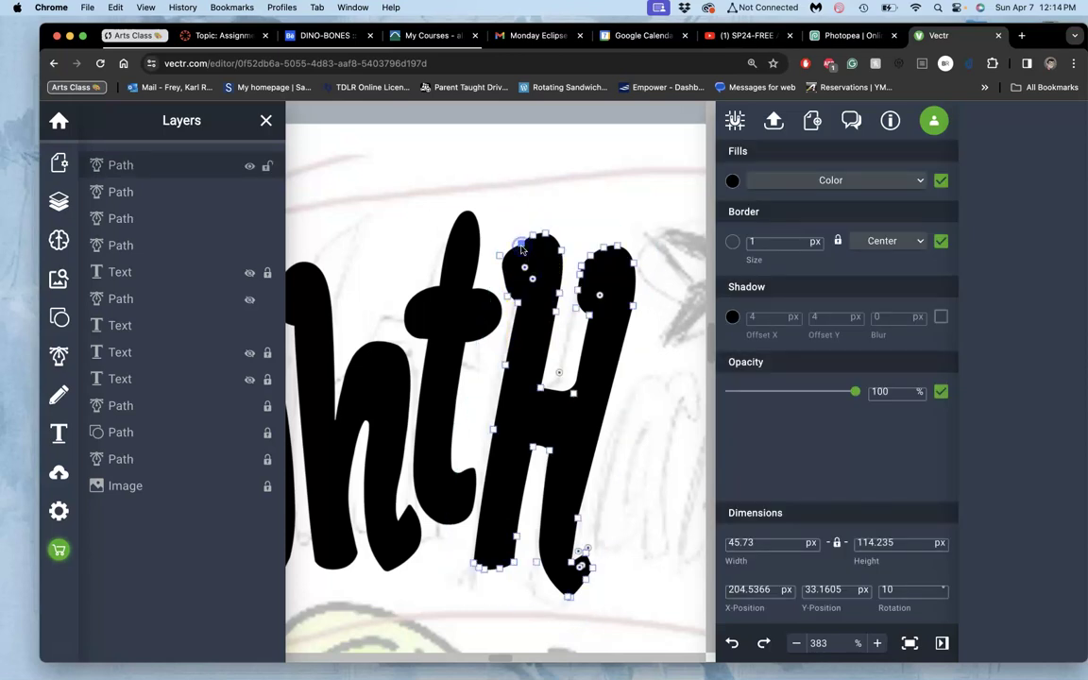
pyautogui.click(564, 223)
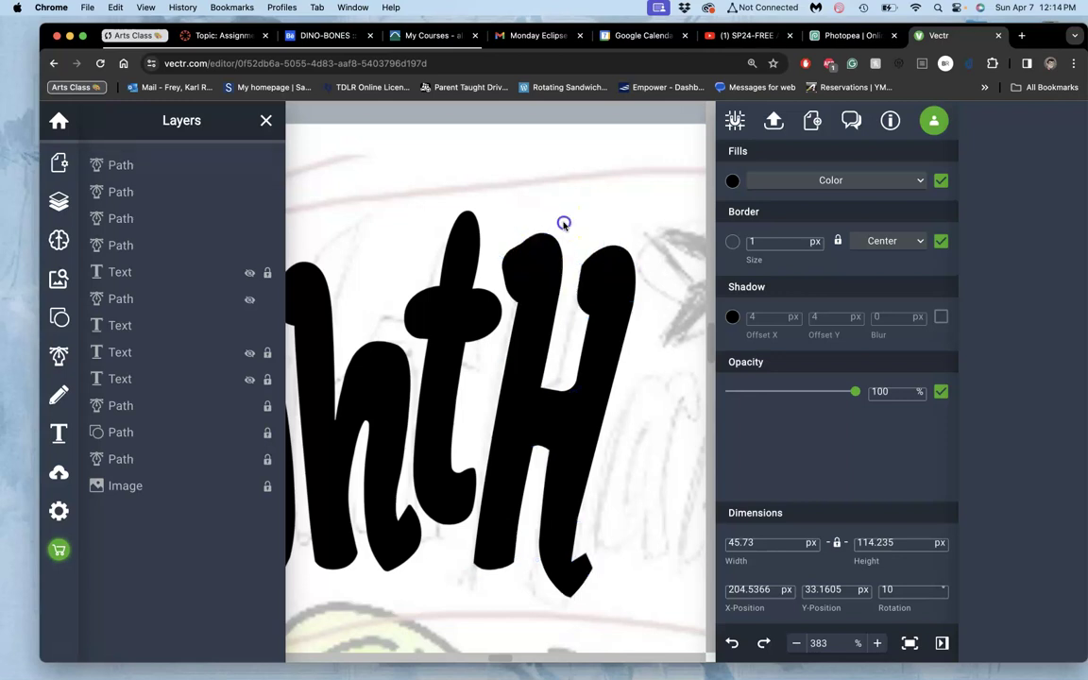
pyautogui.doubleClick(529, 257)
pyautogui.scroll(10, 529, 257)
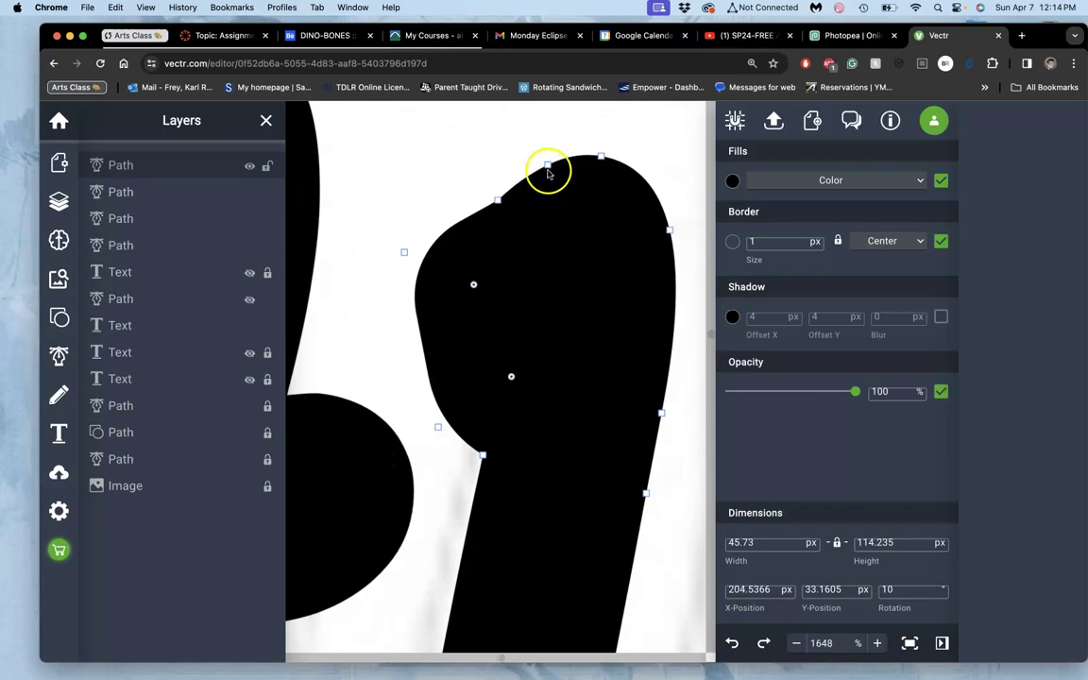
pyautogui.click(549, 167)
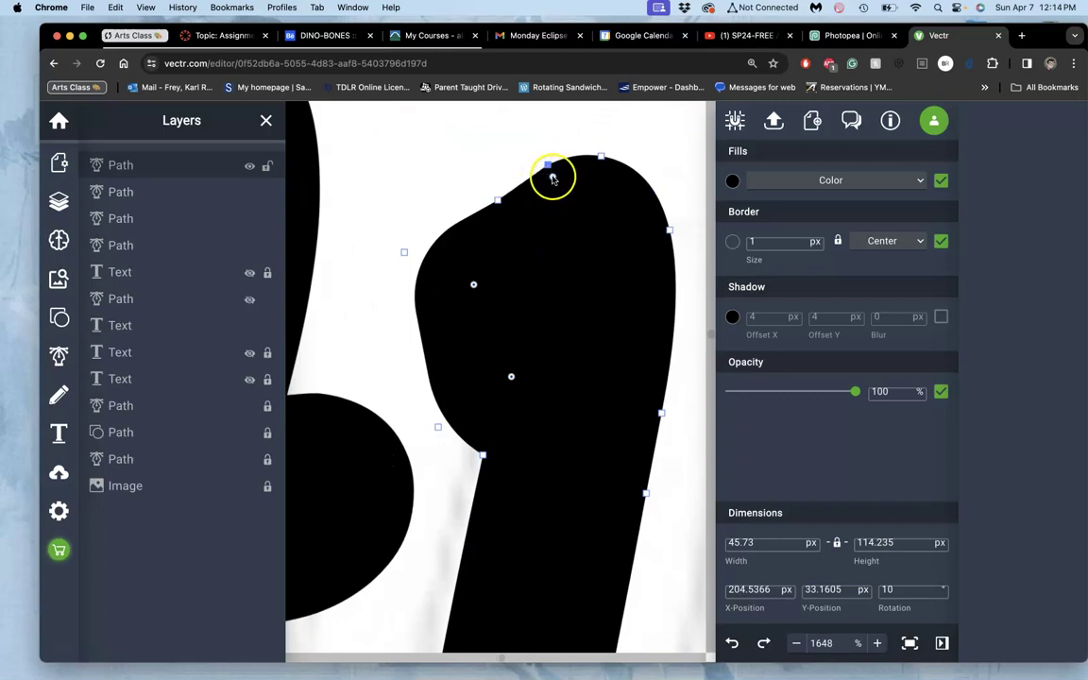
pyautogui.moveTo(567, 218); pyautogui.dragTo(543, 165)
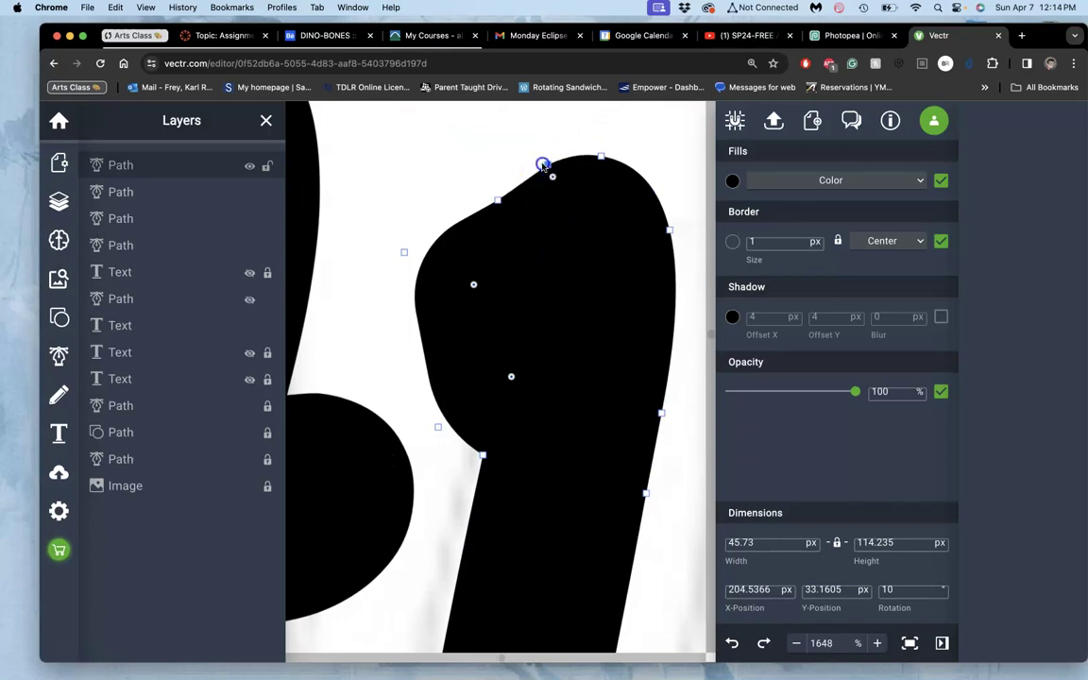
pyautogui.click(498, 200)
pyautogui.moveTo(497, 200); pyautogui.dragTo(565, 272)
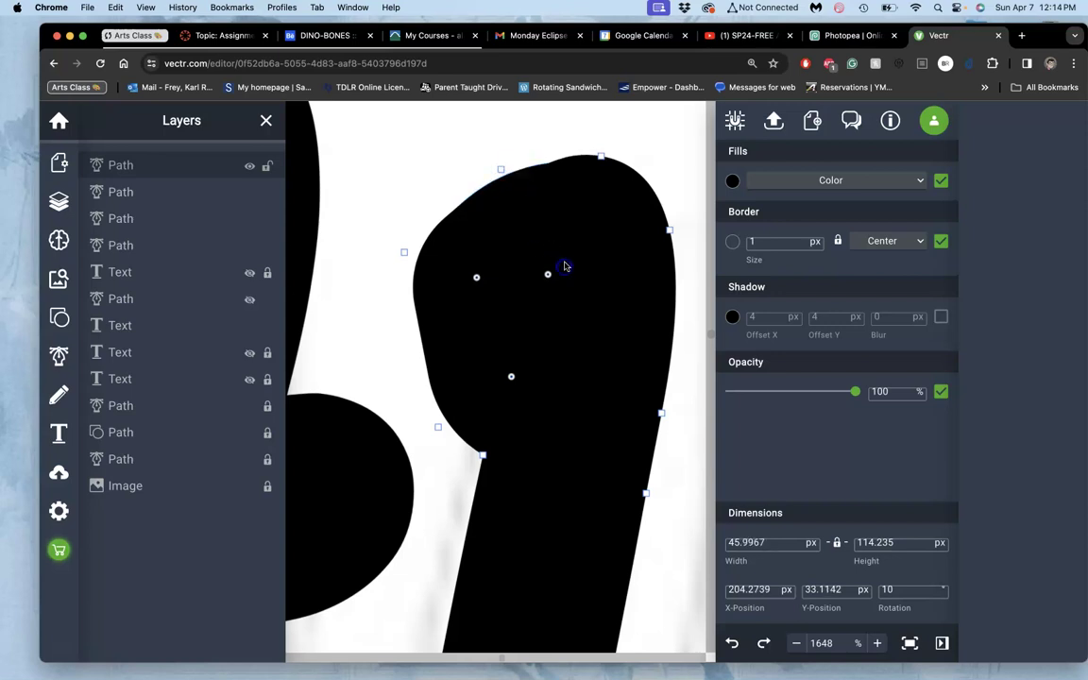
# Round the top node of the H's left stem head
pyautogui.click(601, 157)
pyautogui.click(600, 158)
pyautogui.moveTo(598, 167); pyautogui.dragTo(587, 195)
pyautogui.click(665, 225)
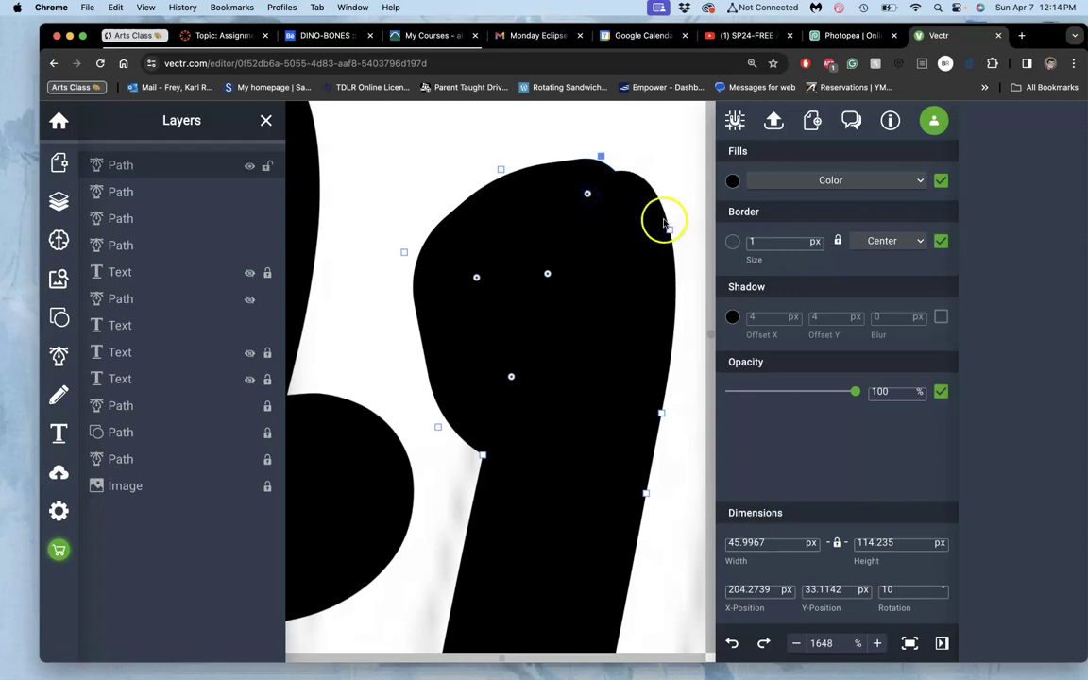
# Round the right shoulder node of the left stem head generously and move the node below it upward along the edge
pyautogui.click(669, 233)
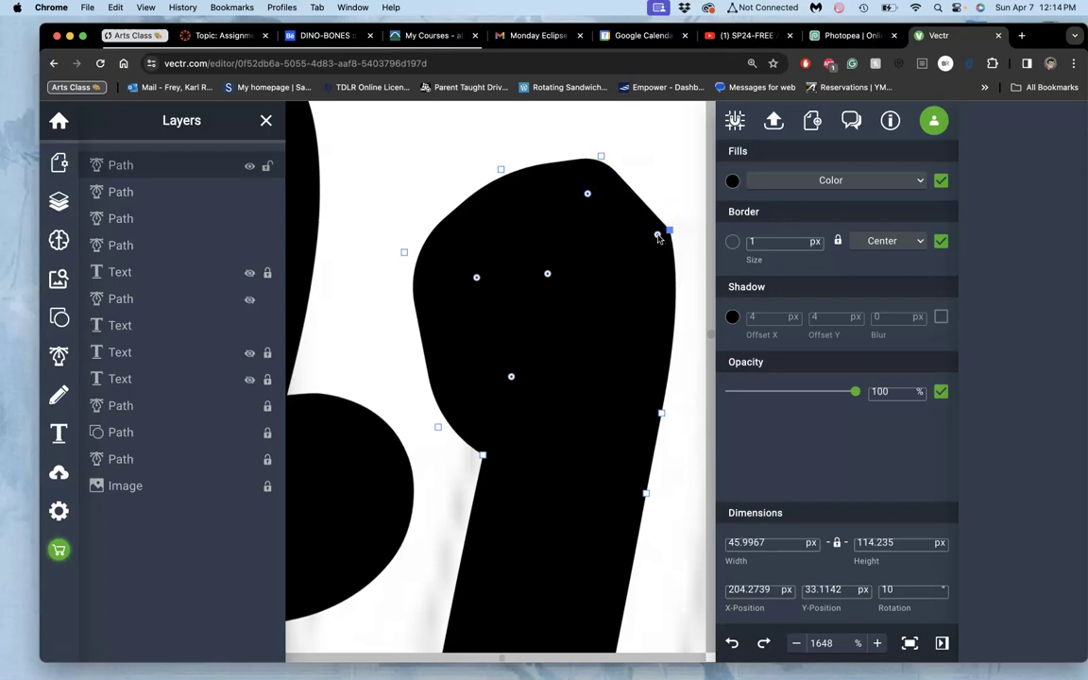
pyautogui.moveTo(648, 244); pyautogui.dragTo(630, 265)
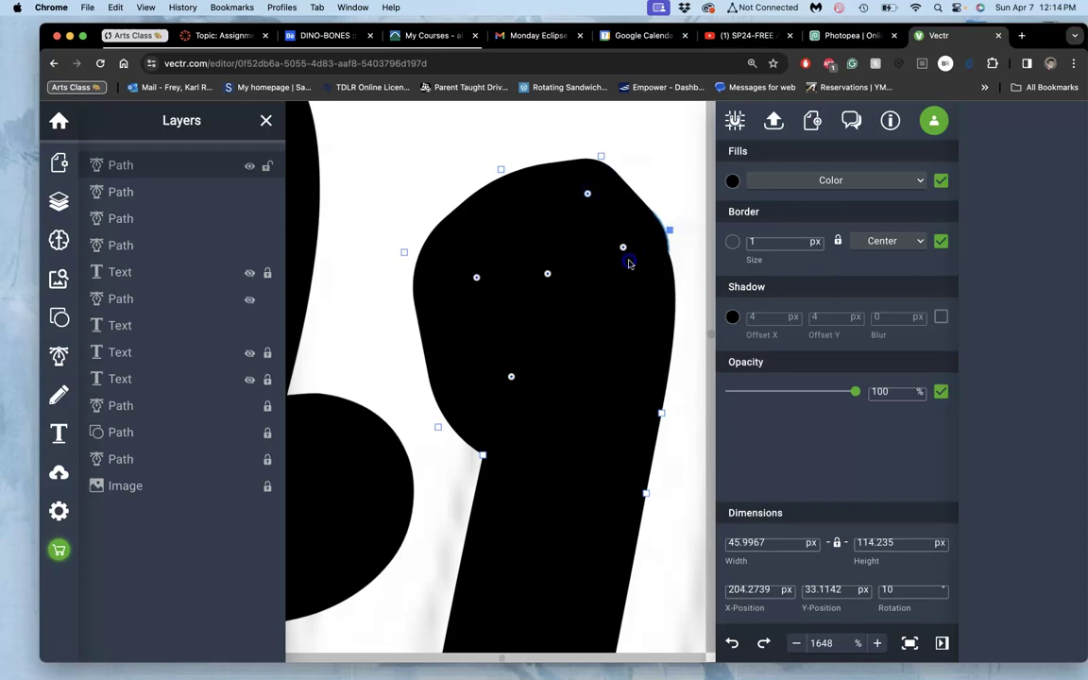
pyautogui.click(661, 411)
pyautogui.click(660, 414)
pyautogui.click(670, 233)
pyautogui.moveTo(625, 247); pyautogui.dragTo(527, 325)
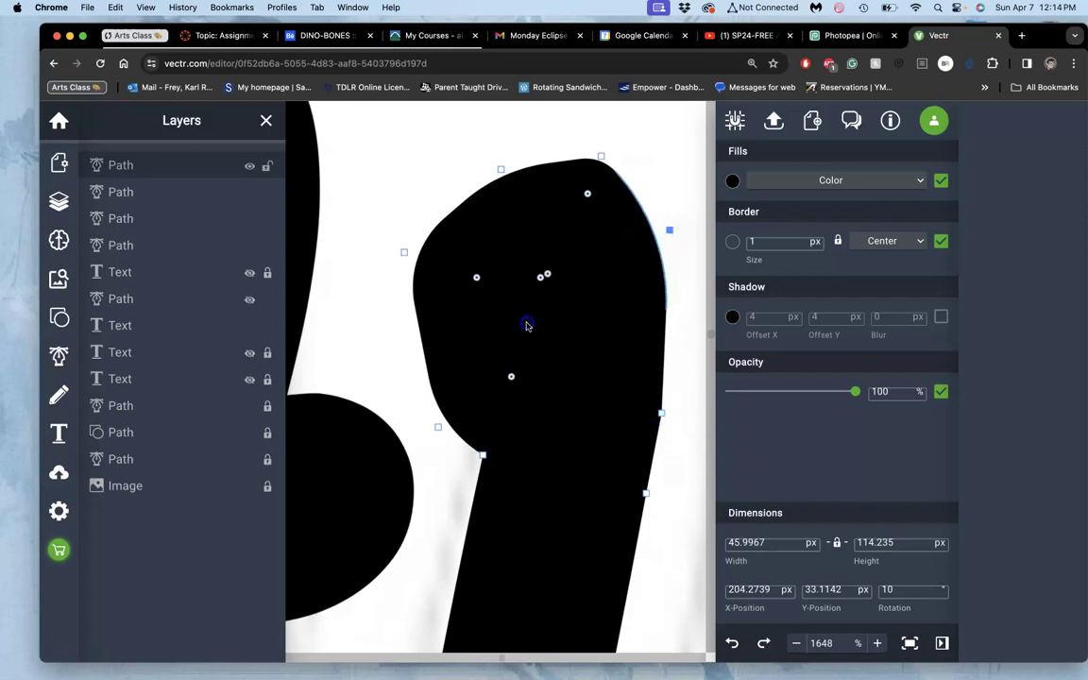
pyautogui.click(661, 414)
pyautogui.moveTo(663, 414); pyautogui.dragTo(662, 373)
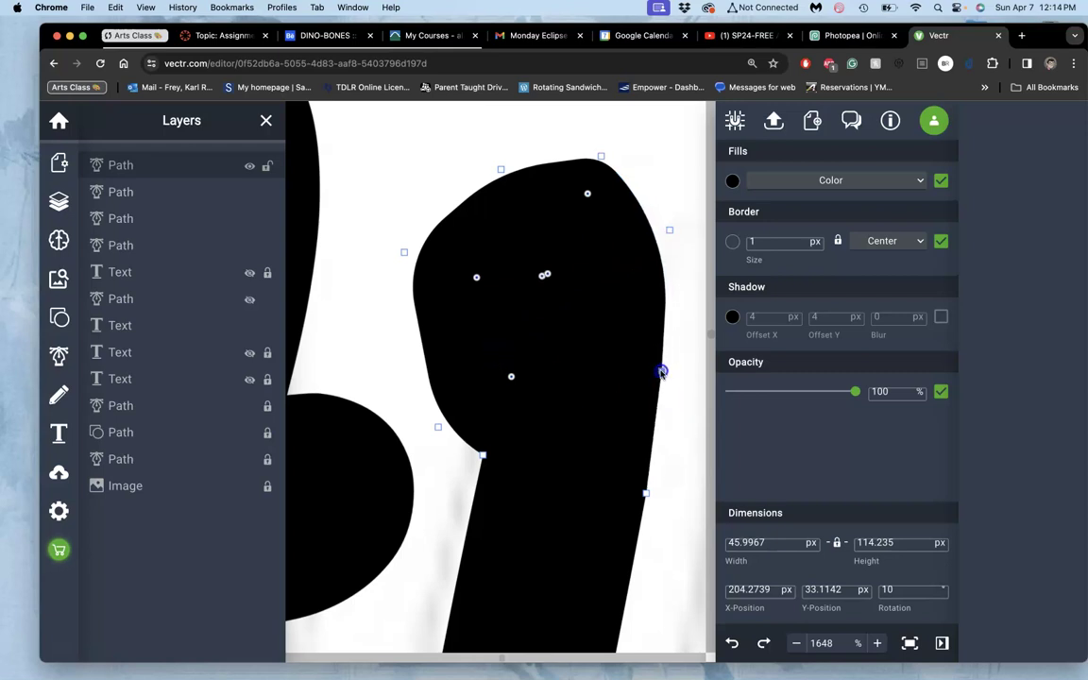
pyautogui.click(680, 390)
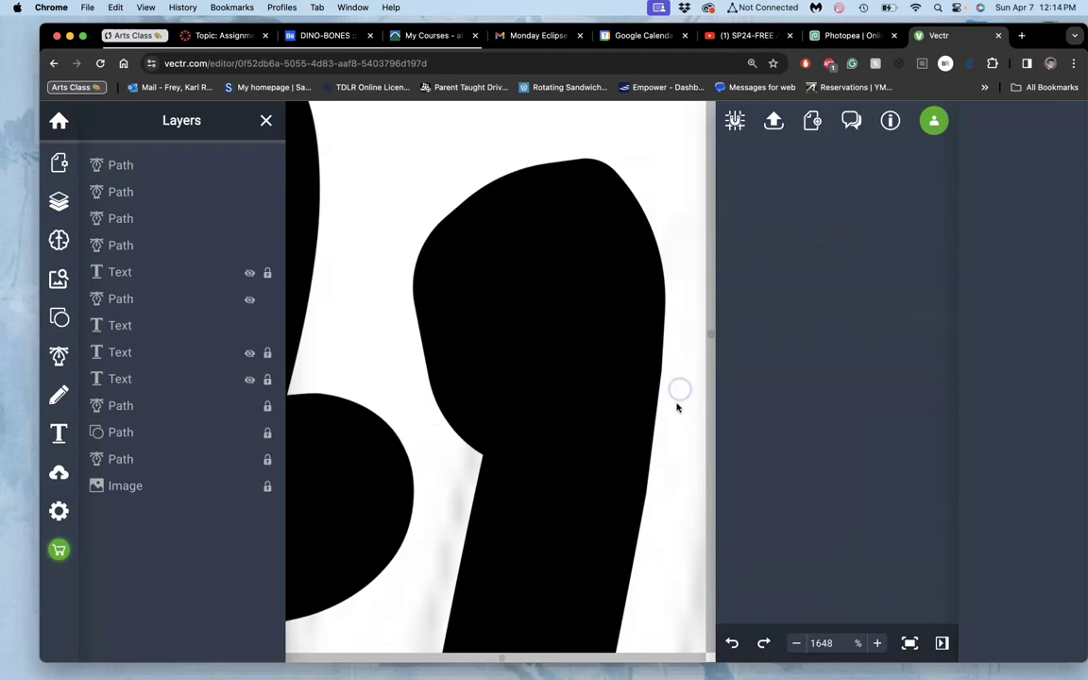
# Increase the rounding of the upper-left node on the left stem head for a smoother curve
pyautogui.click(612, 217)
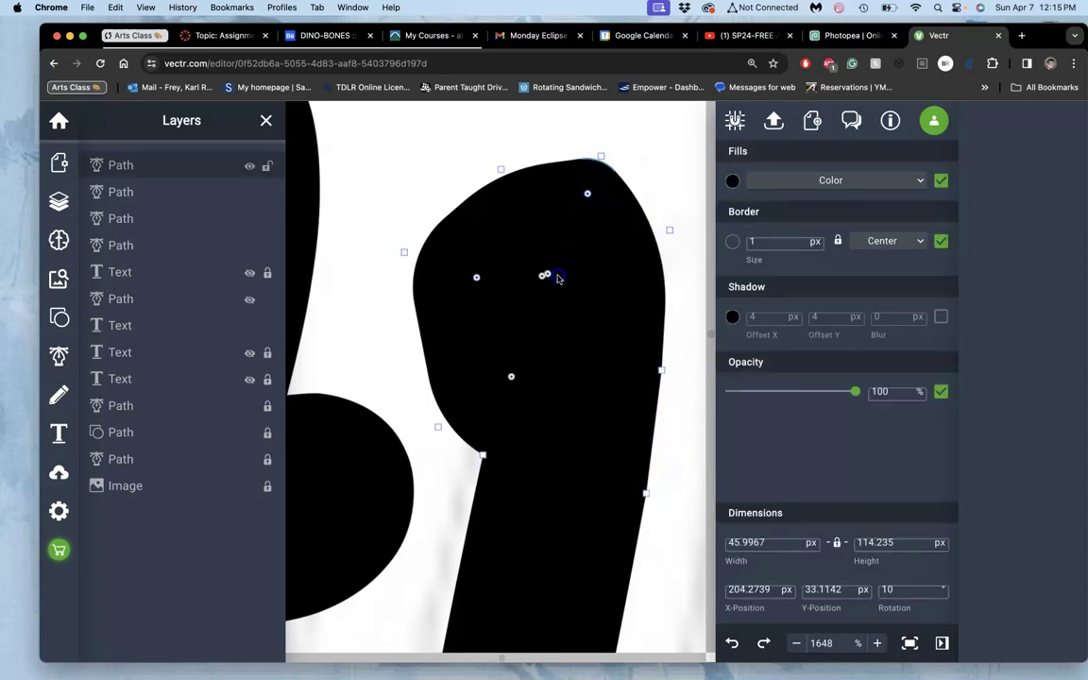
pyautogui.click(502, 170)
pyautogui.moveTo(543, 275); pyautogui.dragTo(557, 311)
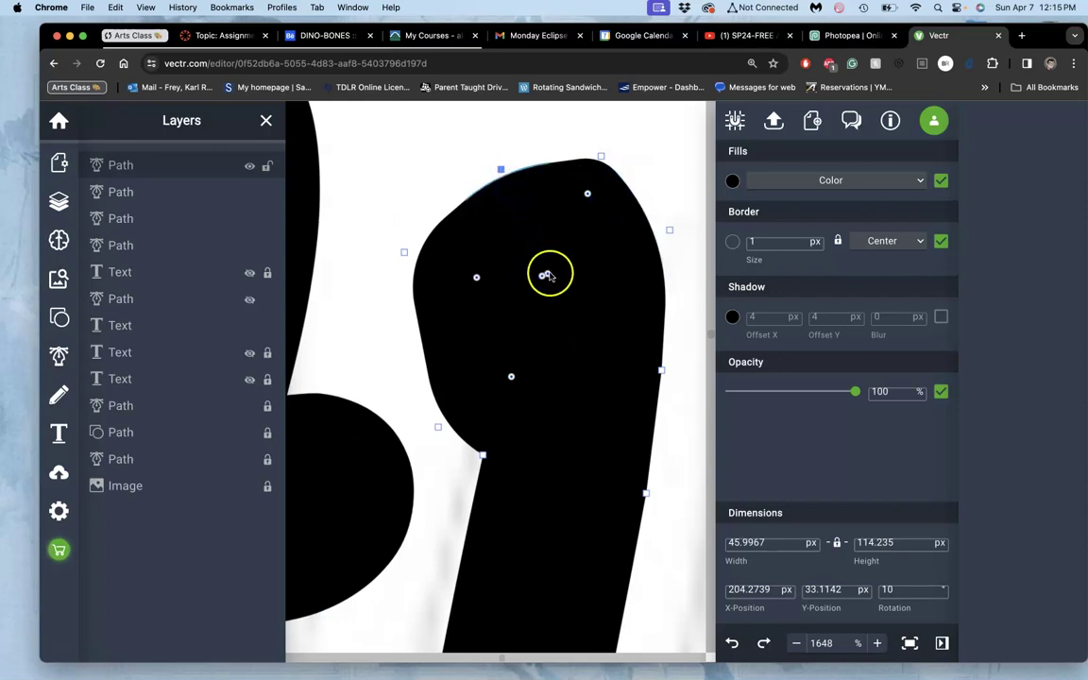
pyautogui.moveTo(547, 274); pyautogui.dragTo(588, 330)
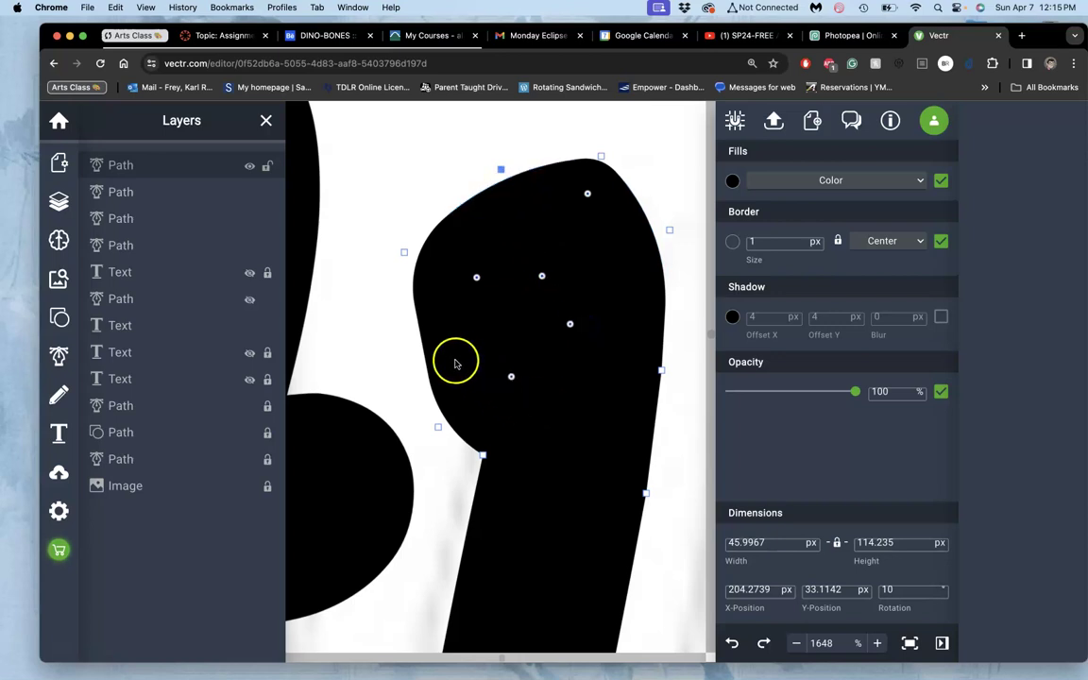
# Add a node on the left edge of the left stem head, bulge it outward and round it, ending the node edit
pyautogui.moveTo(424, 355); pyautogui.dragTo(511, 351)
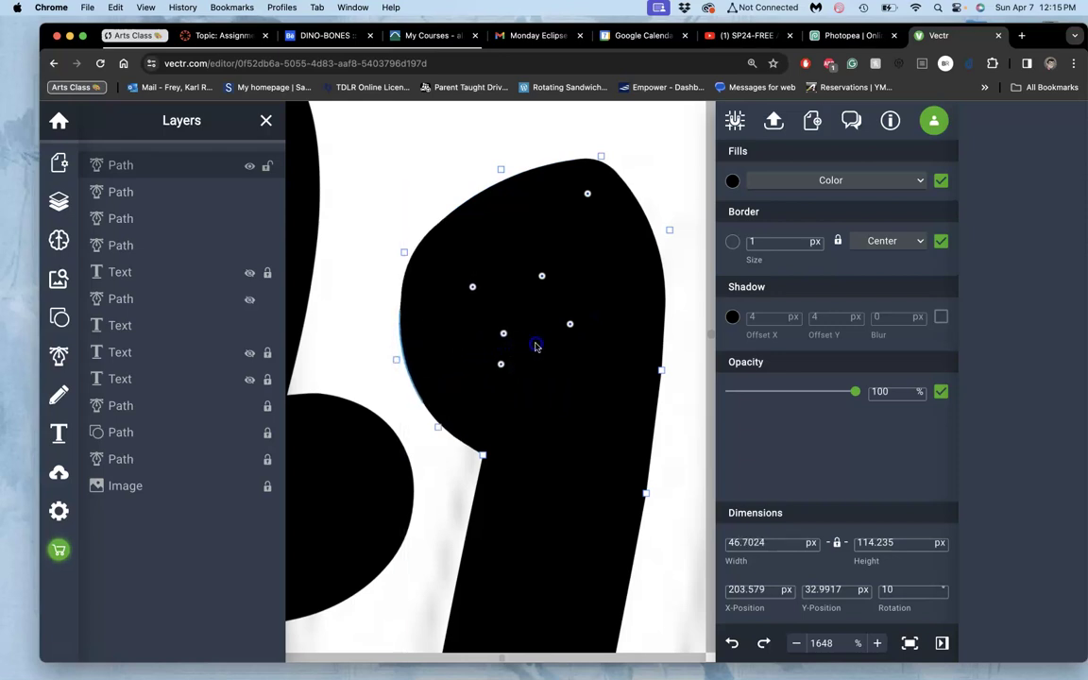
pyautogui.click(587, 193)
pyautogui.click(544, 233)
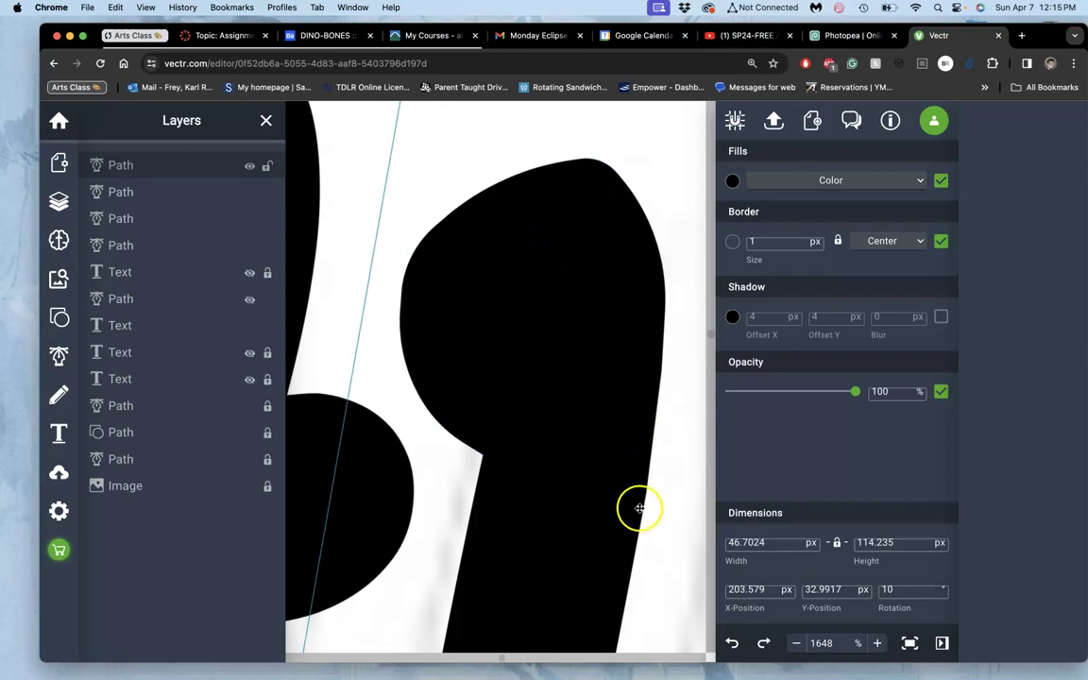
# Delete the two extra nodes along the upper-left edge of the H's right stem head
pyautogui.scroll(-5, 670, 539)
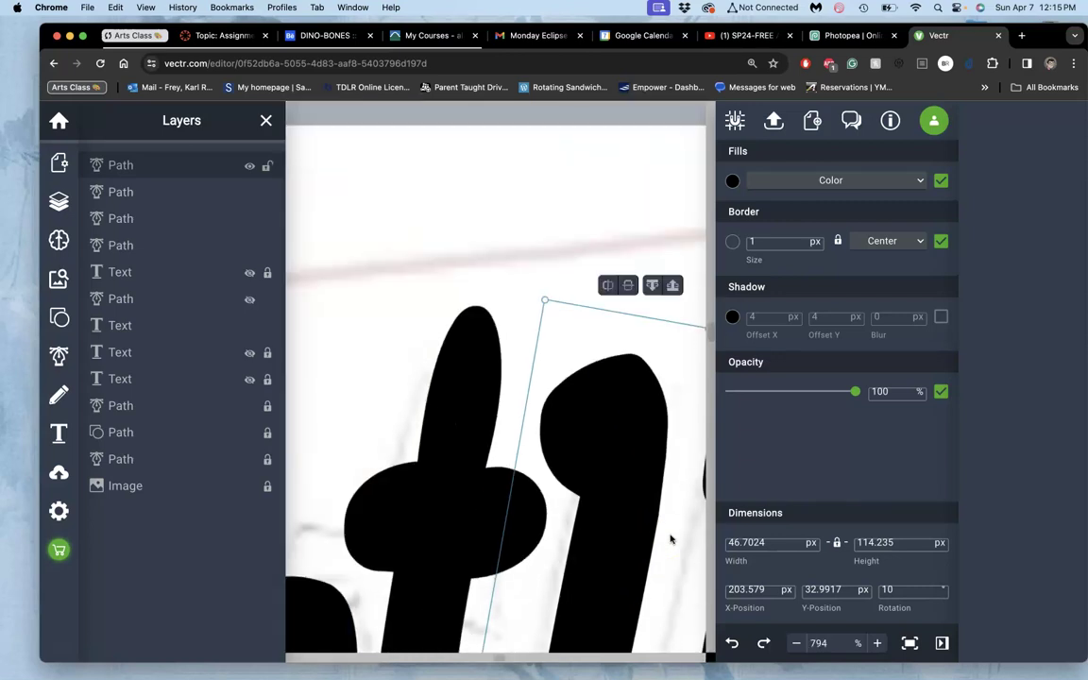
pyautogui.scroll(-3, 669, 538)
pyautogui.scroll(-3, 669, 536)
pyautogui.hscroll(4, 669, 537)
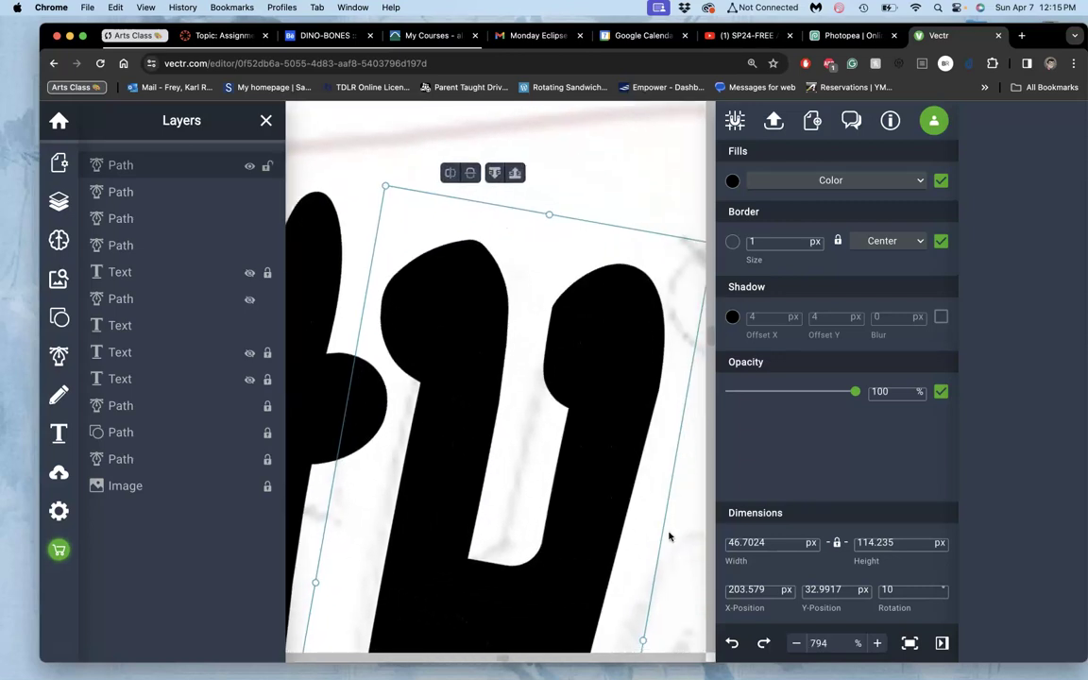
pyautogui.click(562, 378)
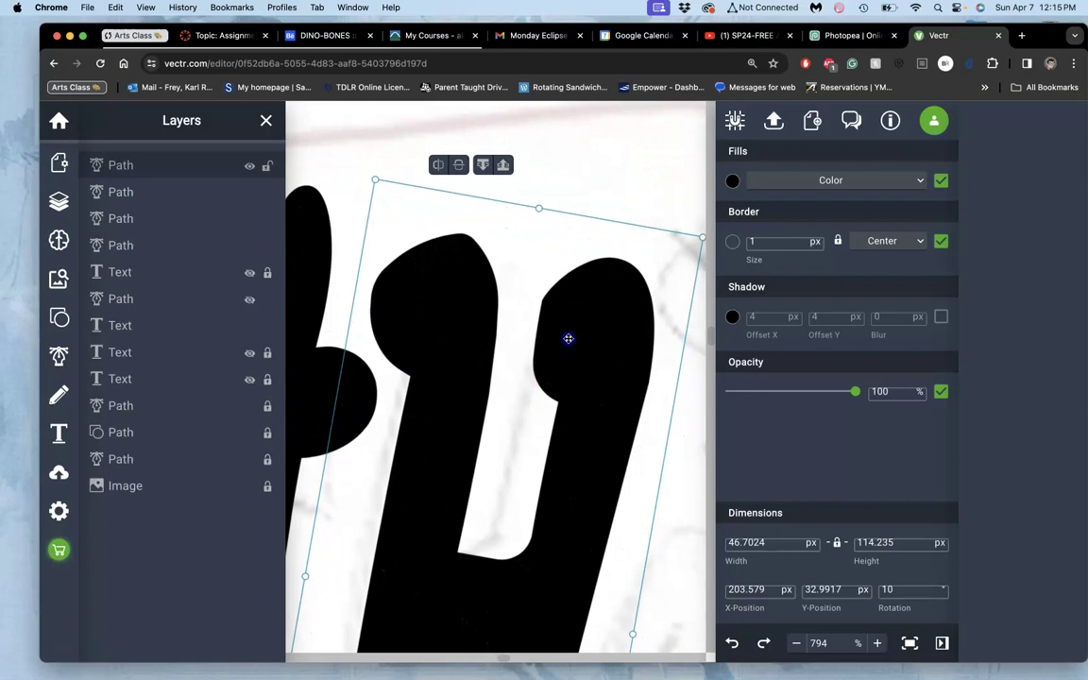
pyautogui.doubleClick(567, 339)
pyautogui.scroll(5, 546, 279)
pyautogui.click(544, 273)
pyautogui.click(513, 259)
pyautogui.press('BackSpace')
pyautogui.click(505, 296)
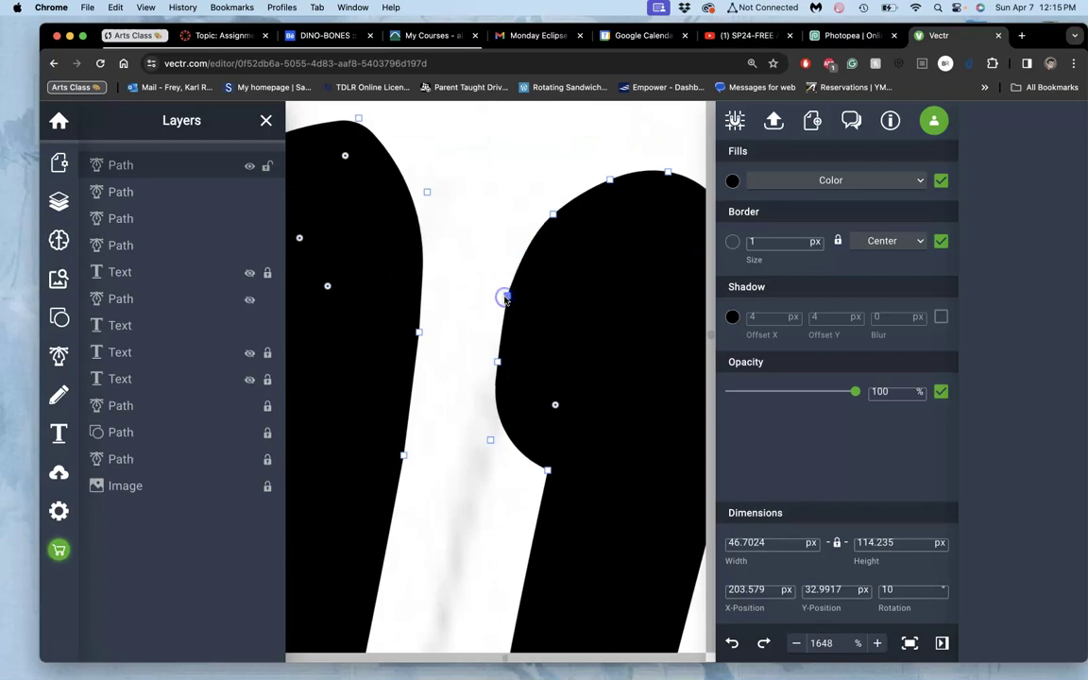
pyautogui.press('BackSpace')
# Pull the left-edge node of the right stem head outward, remove the node below it, and round the bulge
pyautogui.click(553, 215)
pyautogui.click(499, 361)
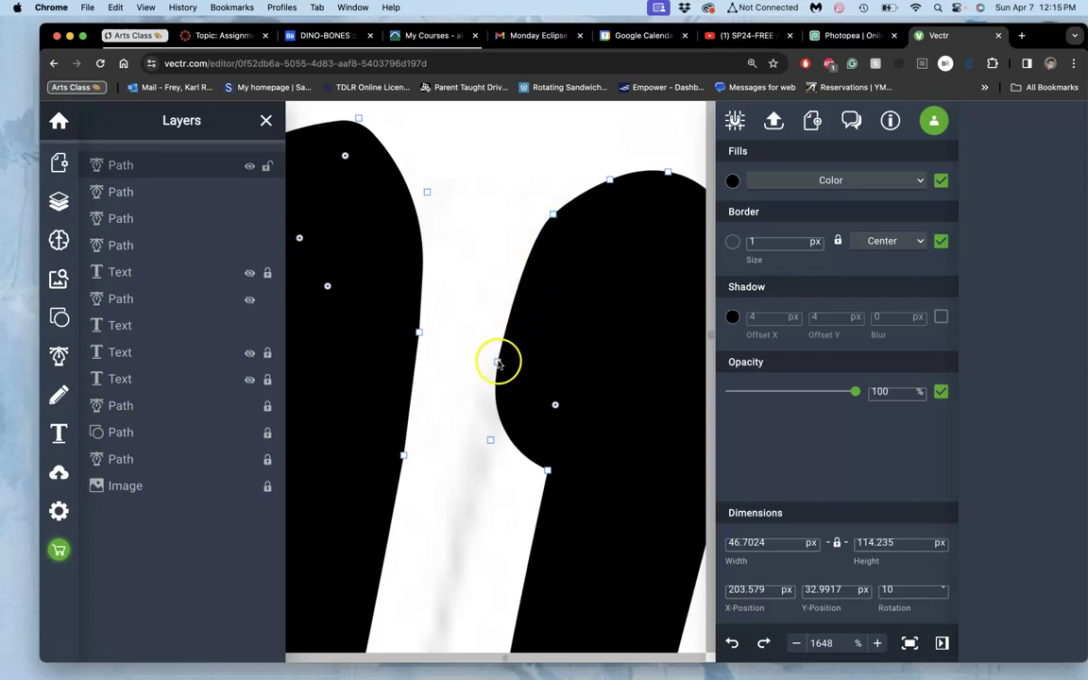
pyautogui.moveTo(498, 362); pyautogui.dragTo(476, 376)
pyautogui.click(487, 433)
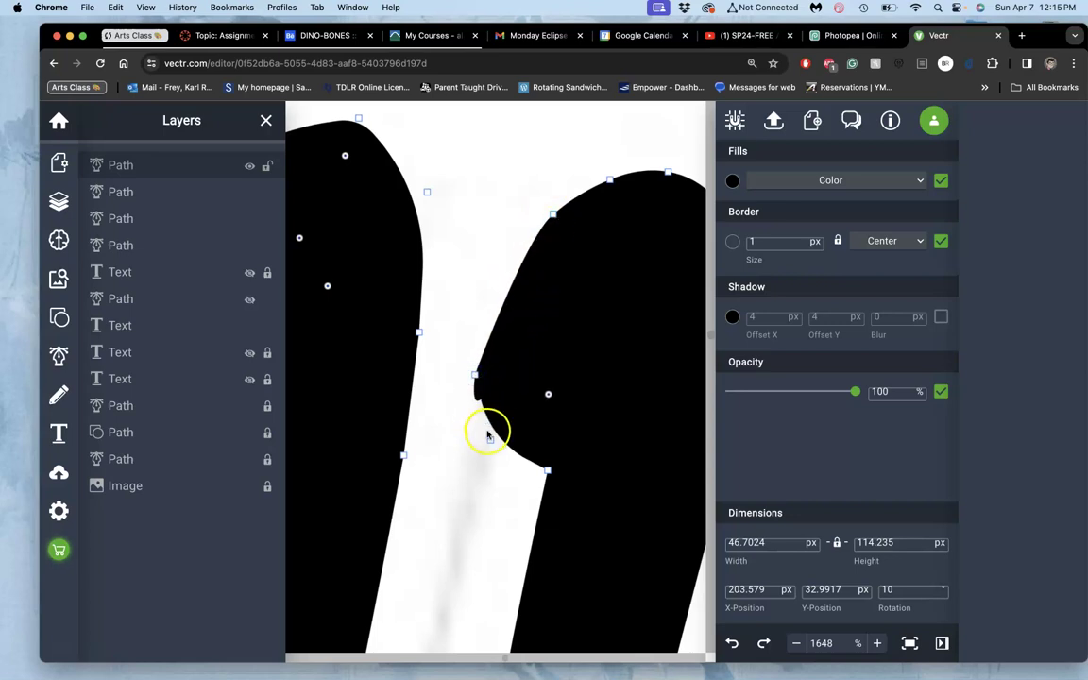
pyautogui.click(490, 440)
pyautogui.moveTo(492, 443); pyautogui.dragTo(579, 372)
pyautogui.doubleClick(474, 388)
# Smooth the upper-left node of the right stem head by adjusting its curve handle and rounding, ending the node edit
pyautogui.click(553, 216)
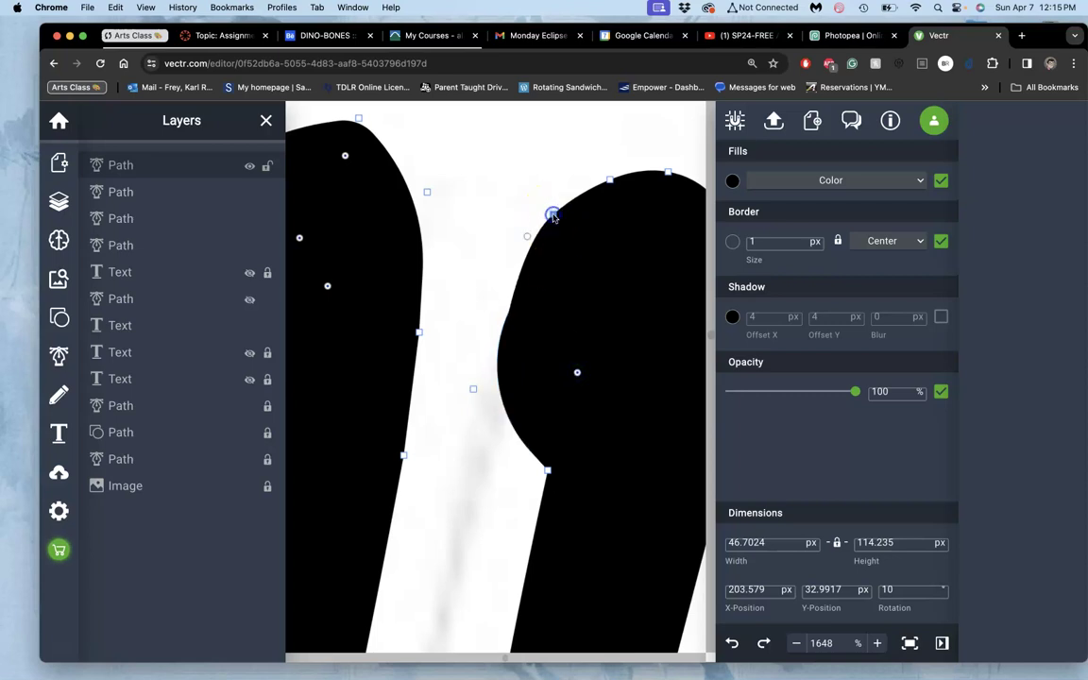
pyautogui.moveTo(527, 236)
pyautogui.mouseDown()
pyautogui.moveTo(515, 243)
pyautogui.moveTo(530, 255)
pyautogui.mouseUp()
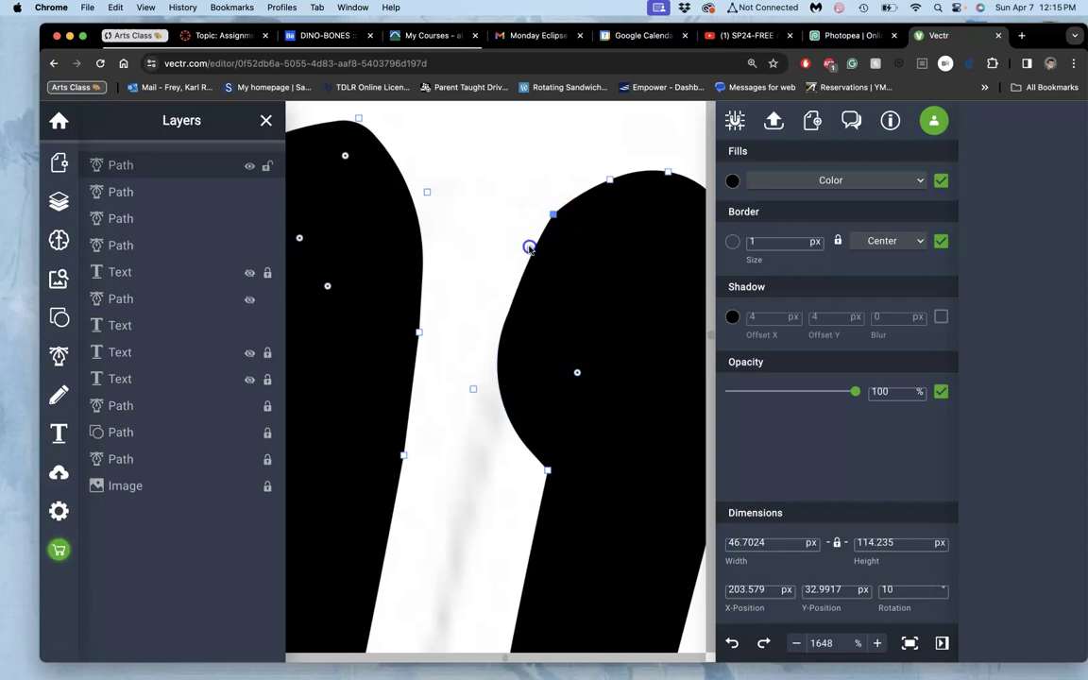
pyautogui.moveTo(556, 217)
pyautogui.mouseDown()
pyautogui.moveTo(575, 203)
pyautogui.moveTo(559, 224)
pyautogui.mouseUp()
pyautogui.click(566, 257)
pyautogui.click(644, 396)
pyautogui.scroll(-5, 645, 400)
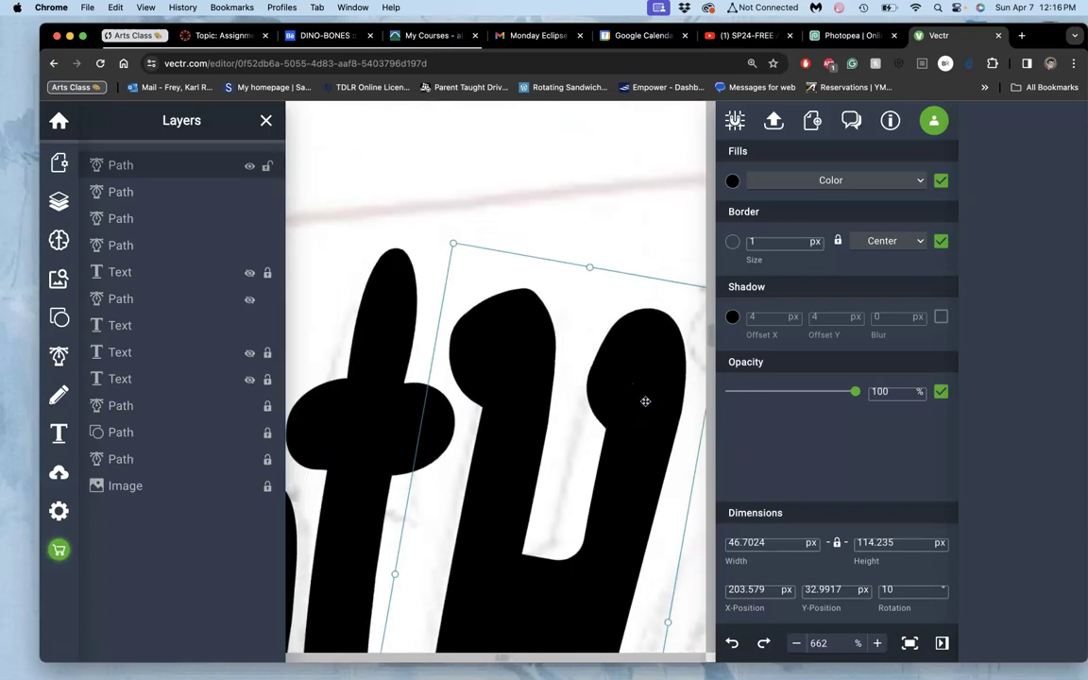
# Compare the hidden ghtHawks font samples by briefly showing their text layers, and inspect the font of the visible sample below the lettering
pyautogui.scroll(-4, 645, 401)
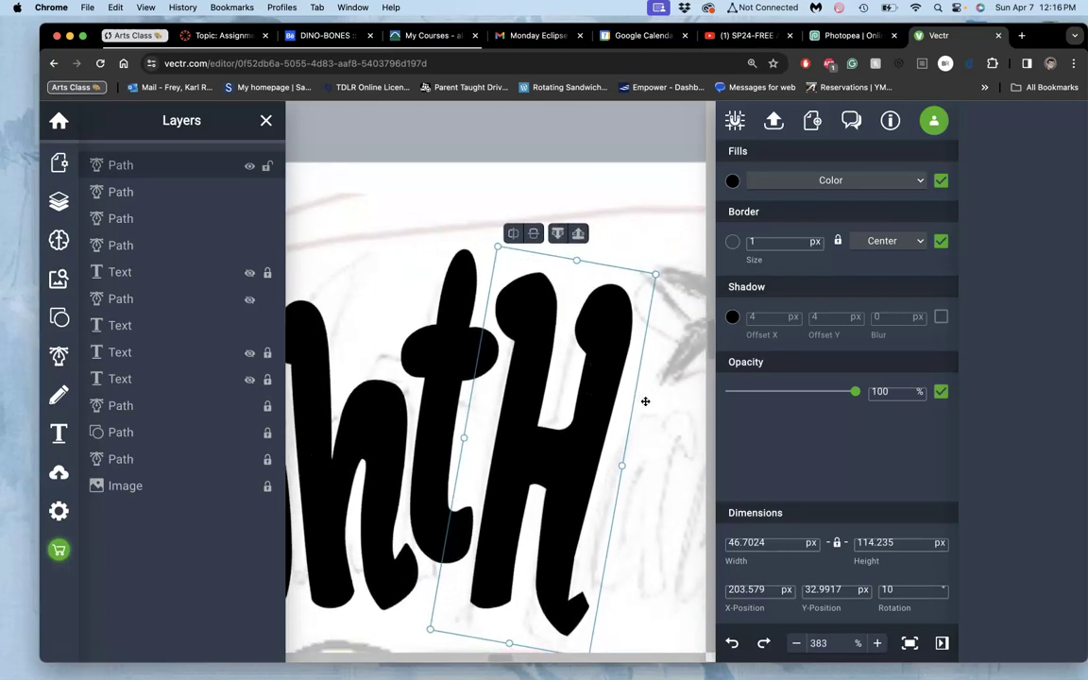
pyautogui.hscroll(5, 646, 402)
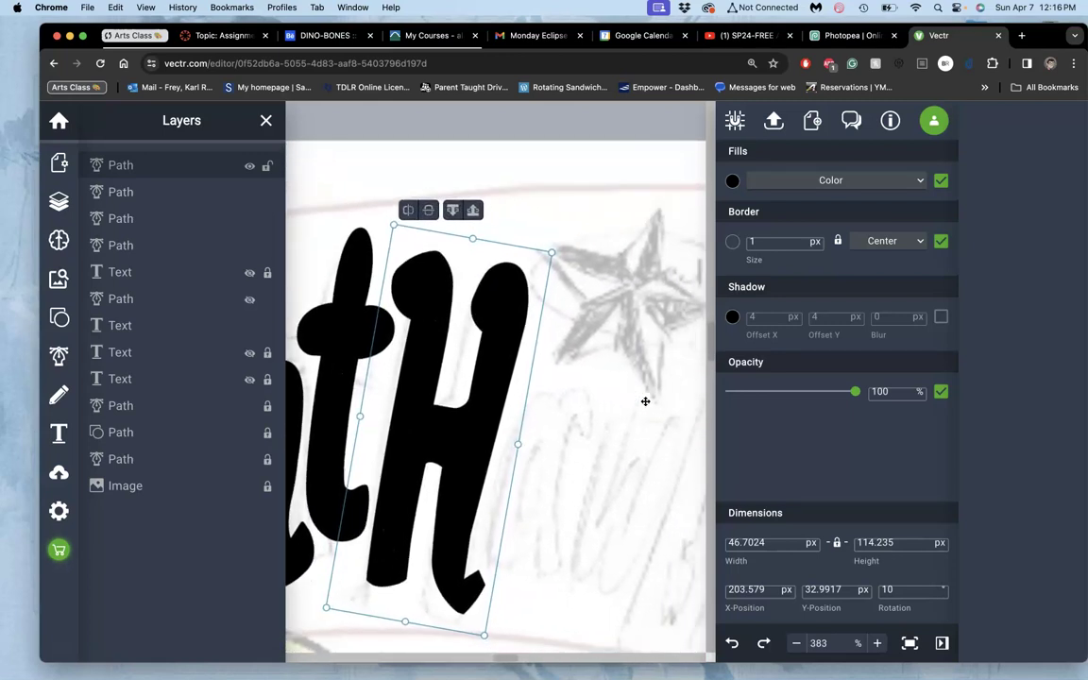
pyautogui.scroll(-5, 645, 402)
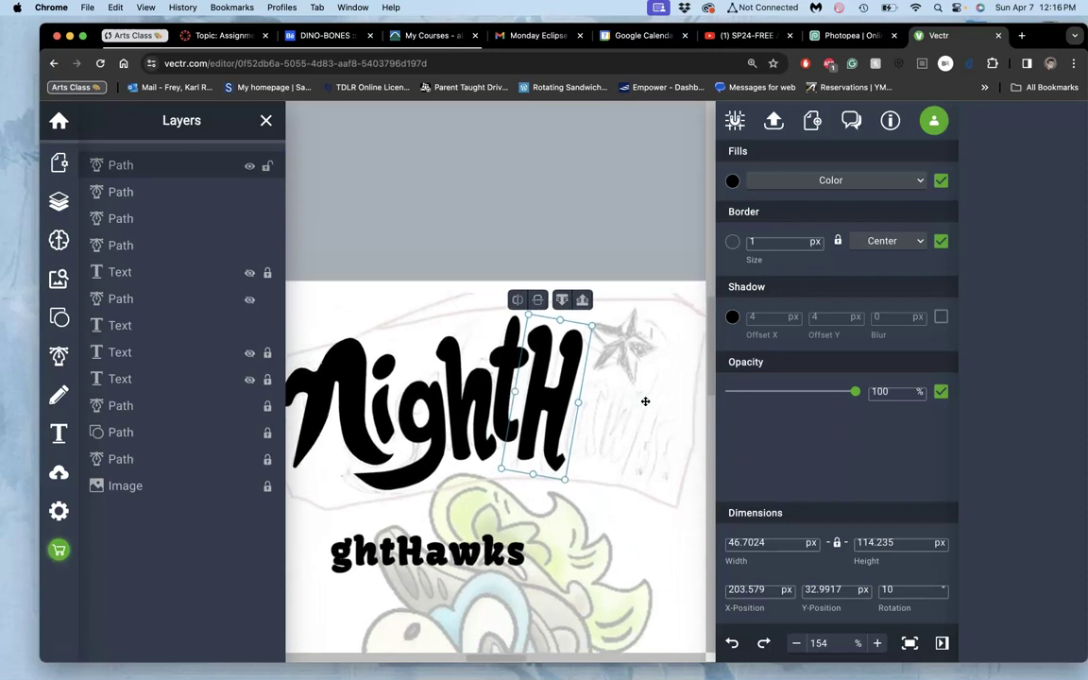
pyautogui.scroll(-3, 646, 402)
pyautogui.hscroll(-3, 645, 401)
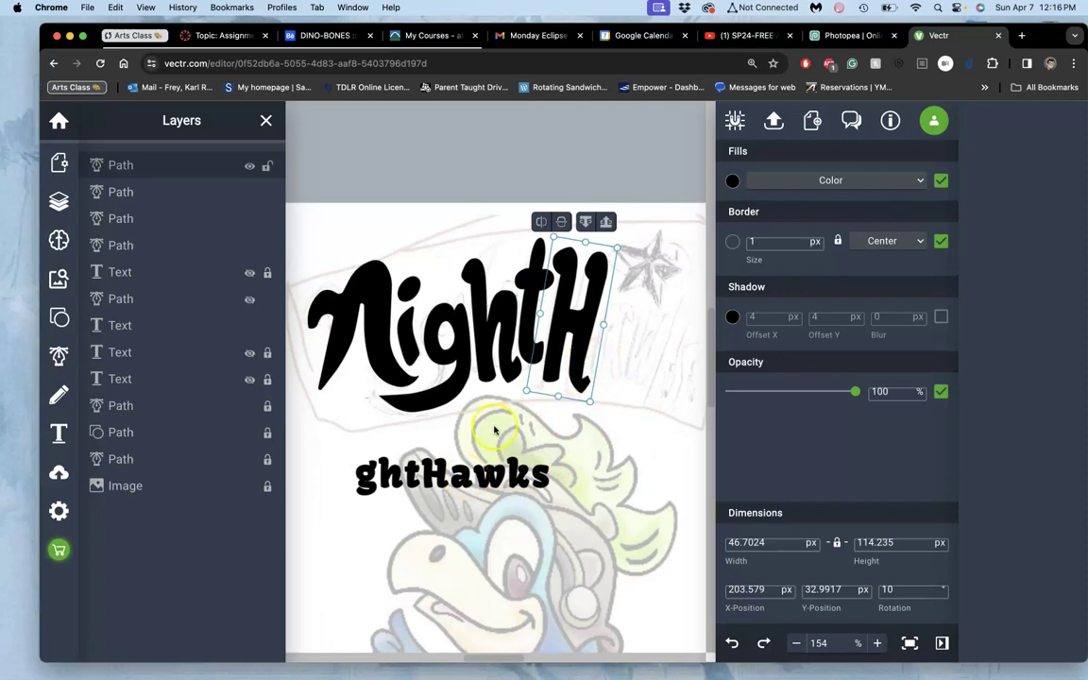
pyautogui.click(256, 331)
pyautogui.click(256, 332)
pyautogui.click(251, 354)
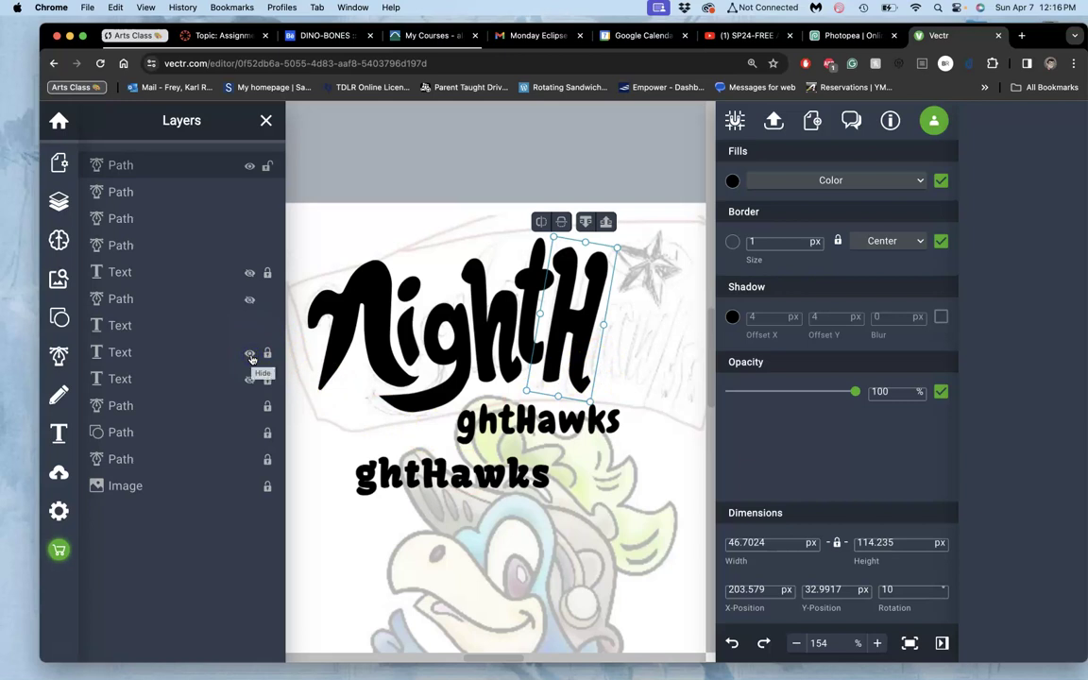
pyautogui.click(251, 355)
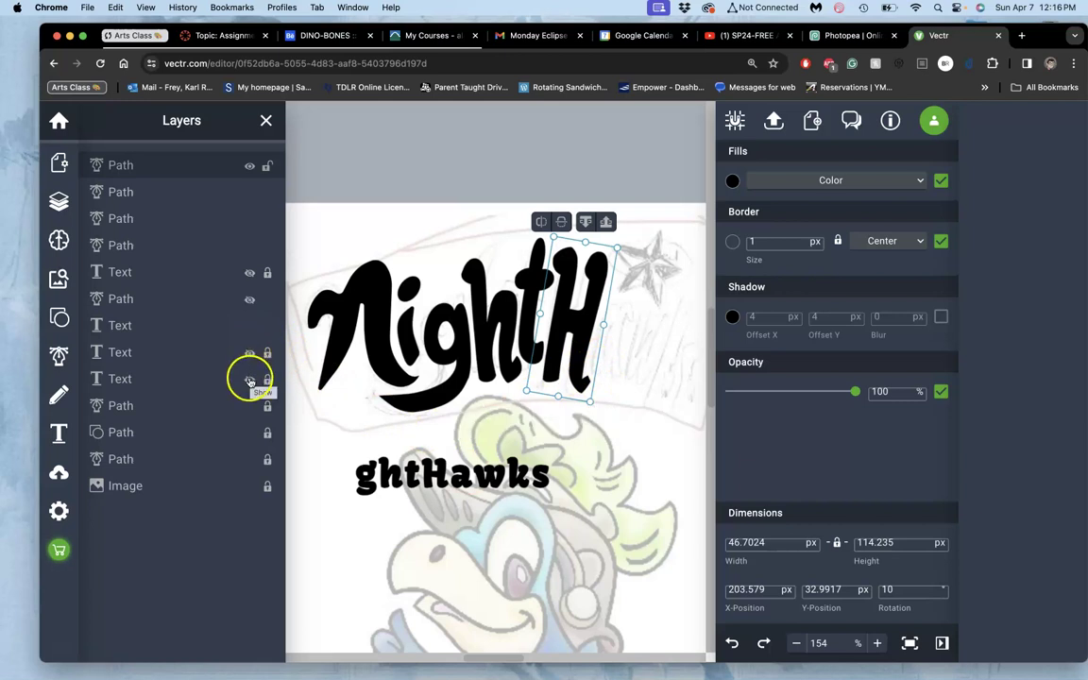
pyautogui.click(251, 380)
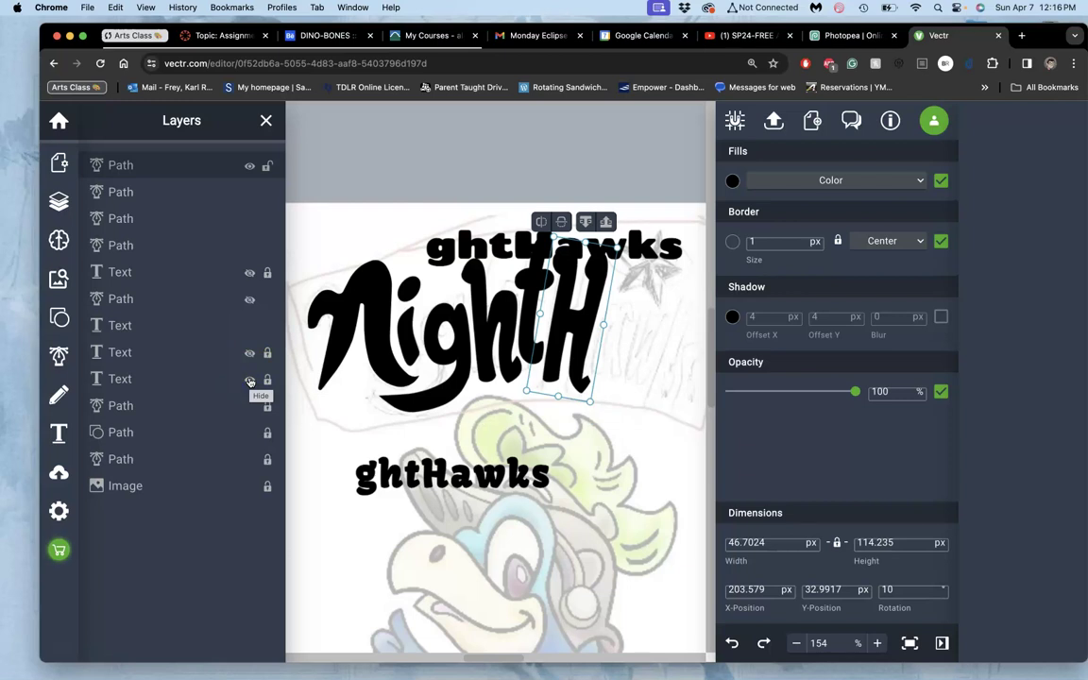
pyautogui.click(249, 379)
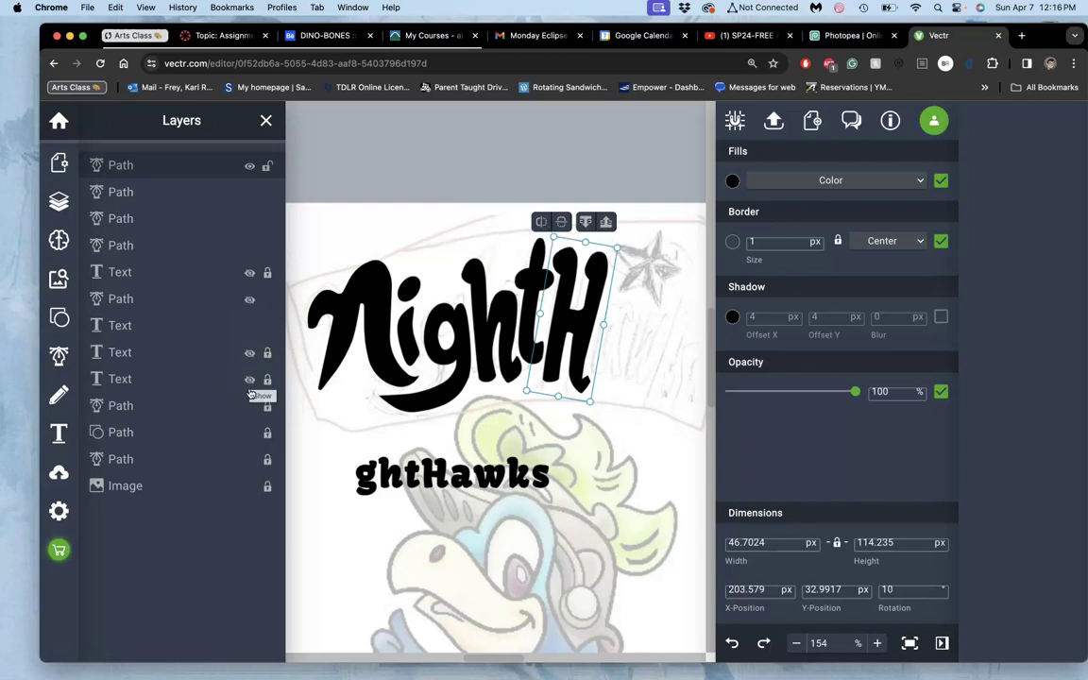
pyautogui.click(249, 390)
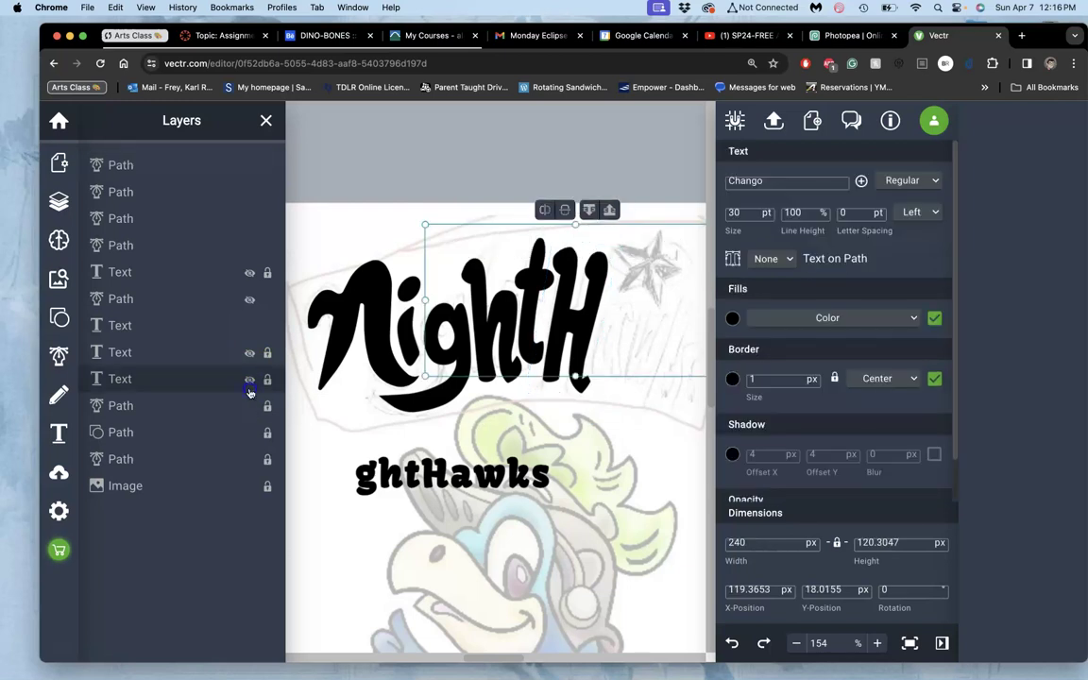
pyautogui.click(250, 386)
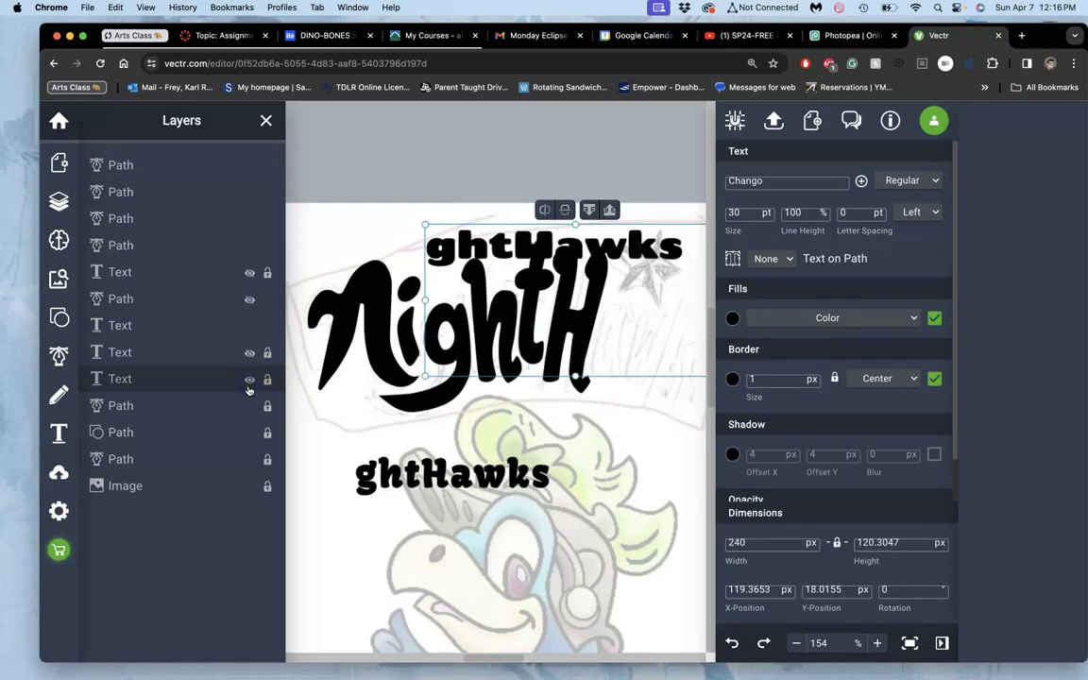
pyautogui.click(249, 385)
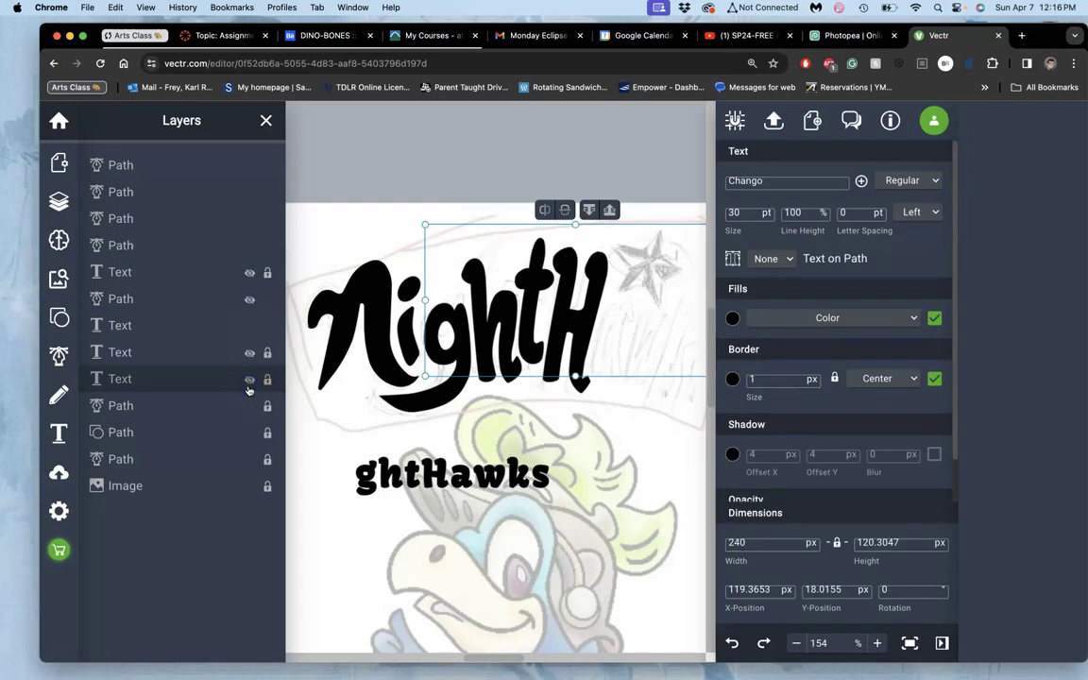
pyautogui.click(463, 481)
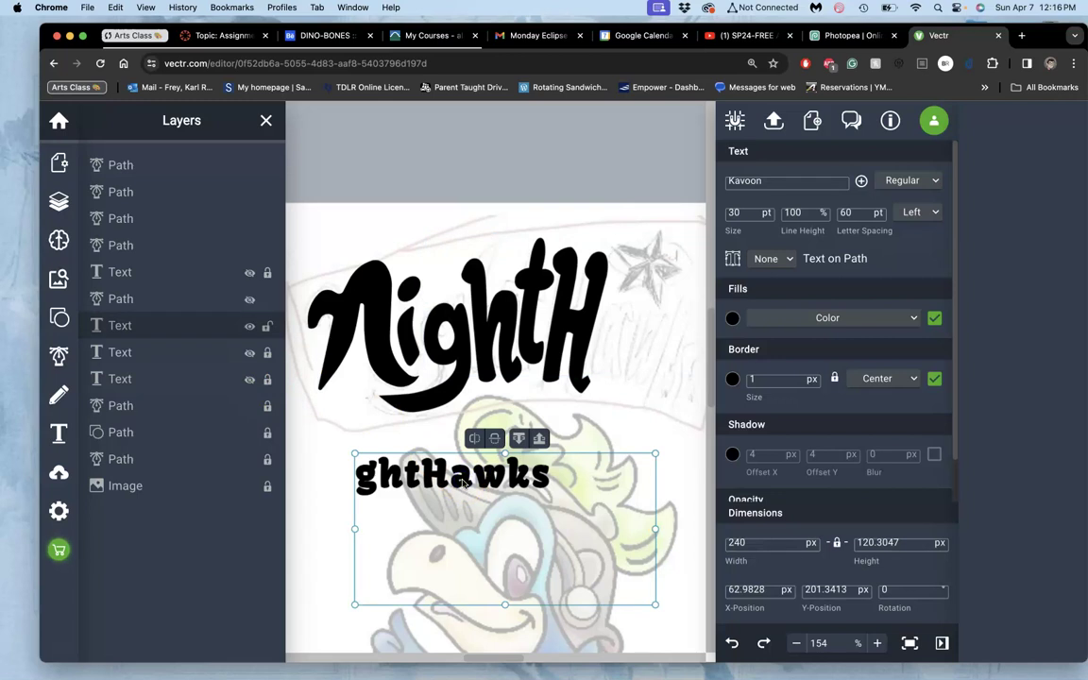
pyautogui.doubleClick(472, 482)
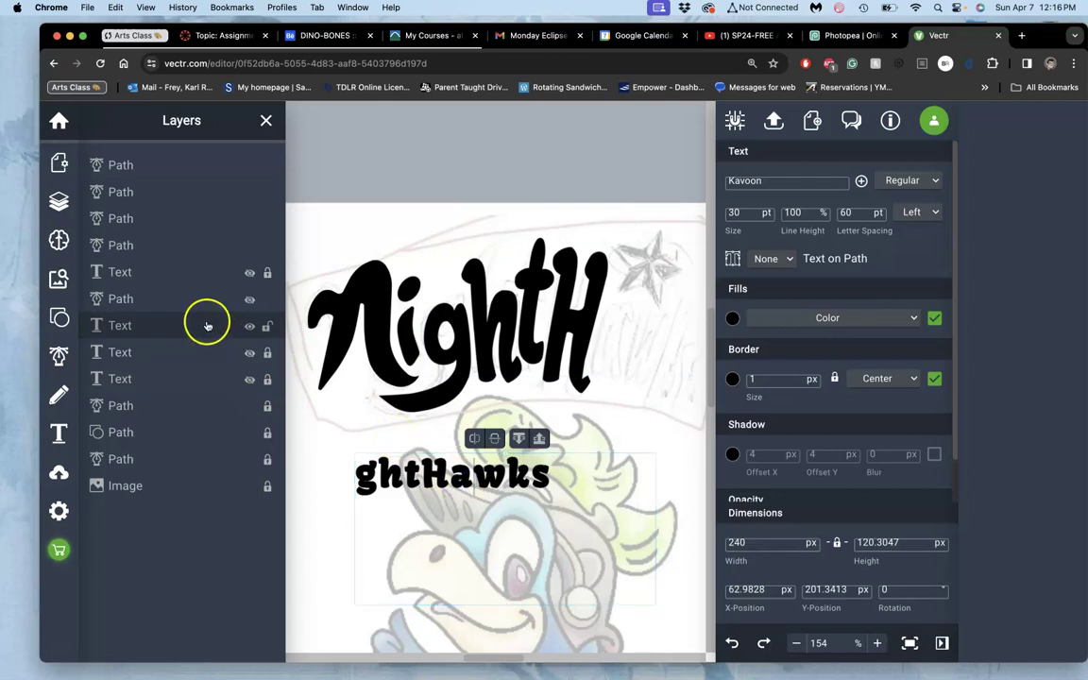
# Add a text box about 78 by 62 px containing the letter "a" just below the ghtHawks sample
pyautogui.click(59, 433)
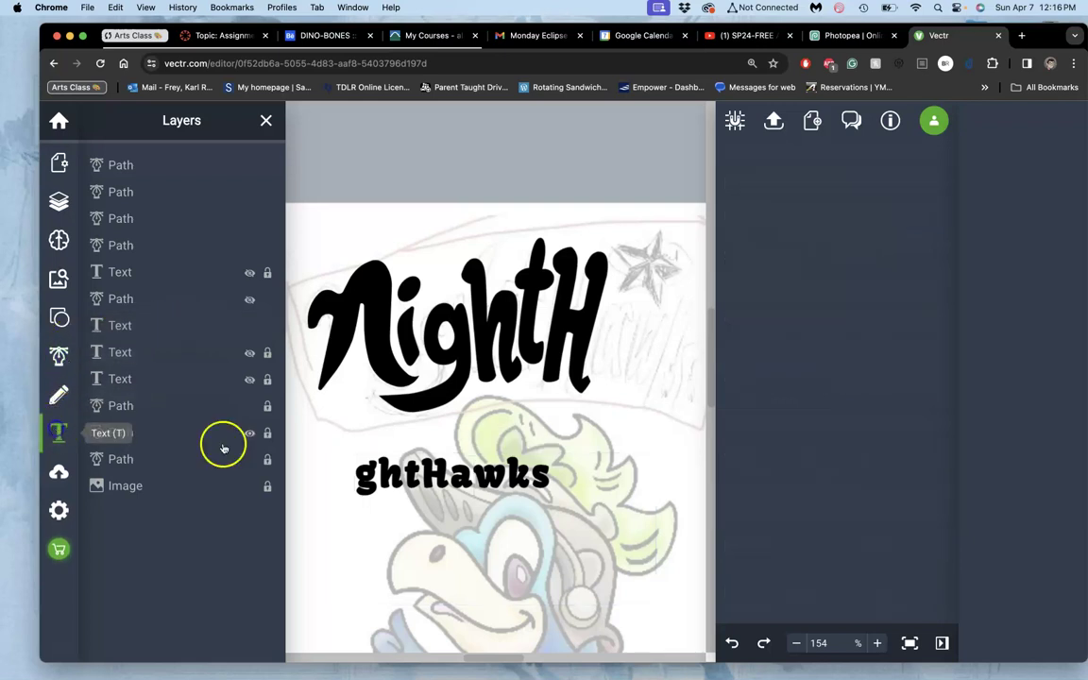
pyautogui.moveTo(376, 529); pyautogui.dragTo(471, 605)
pyautogui.click(421, 548)
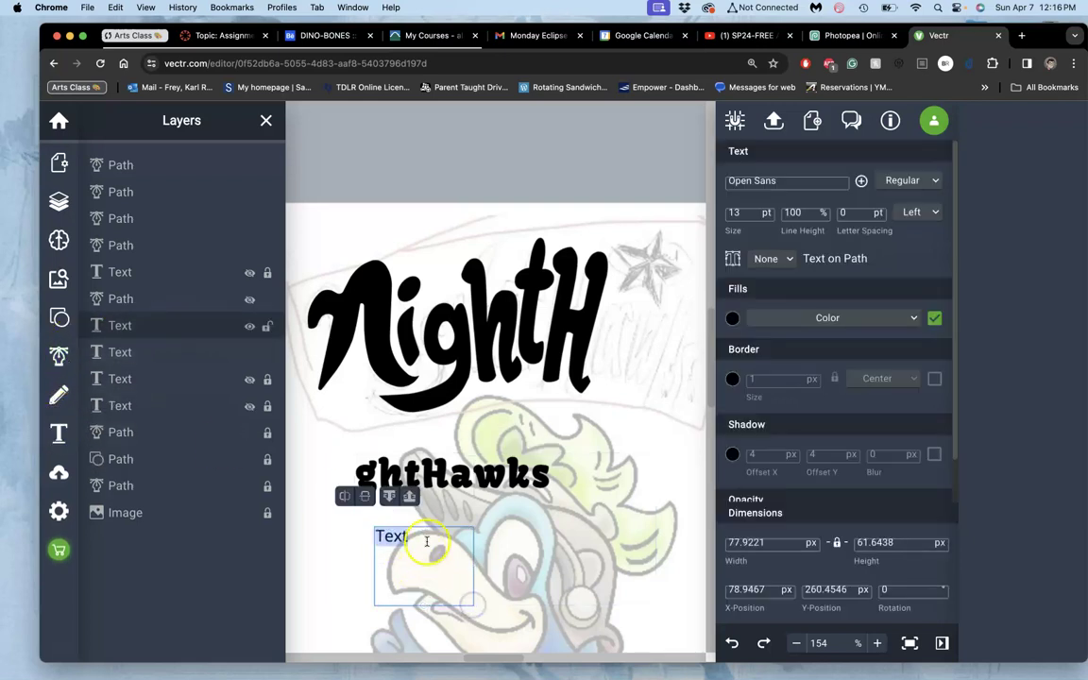
pyautogui.write('a')
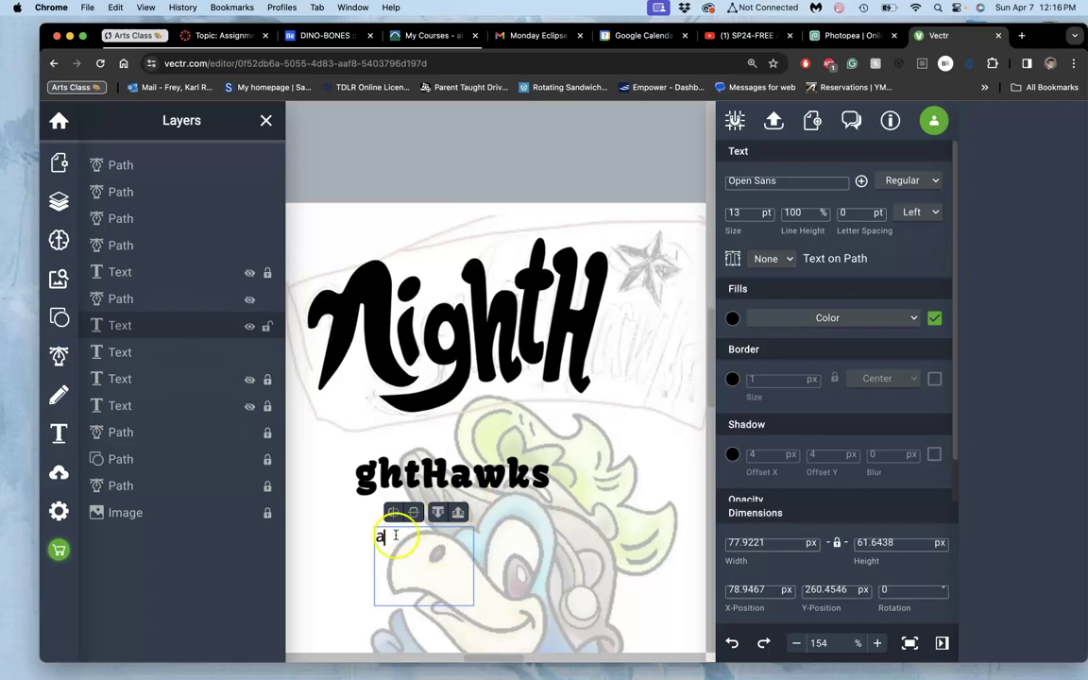
pyautogui.moveTo(384, 536); pyautogui.dragTo(371, 536)
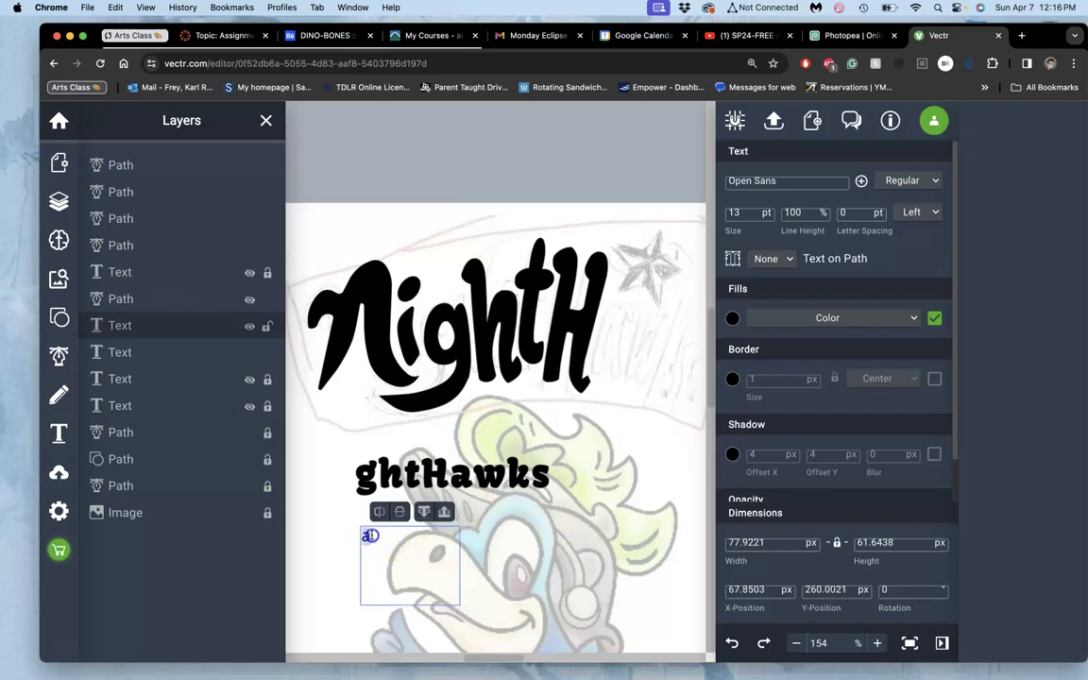
# Set the font of the new letter a to Kavoon and convert it to a path
pyautogui.click(784, 180)
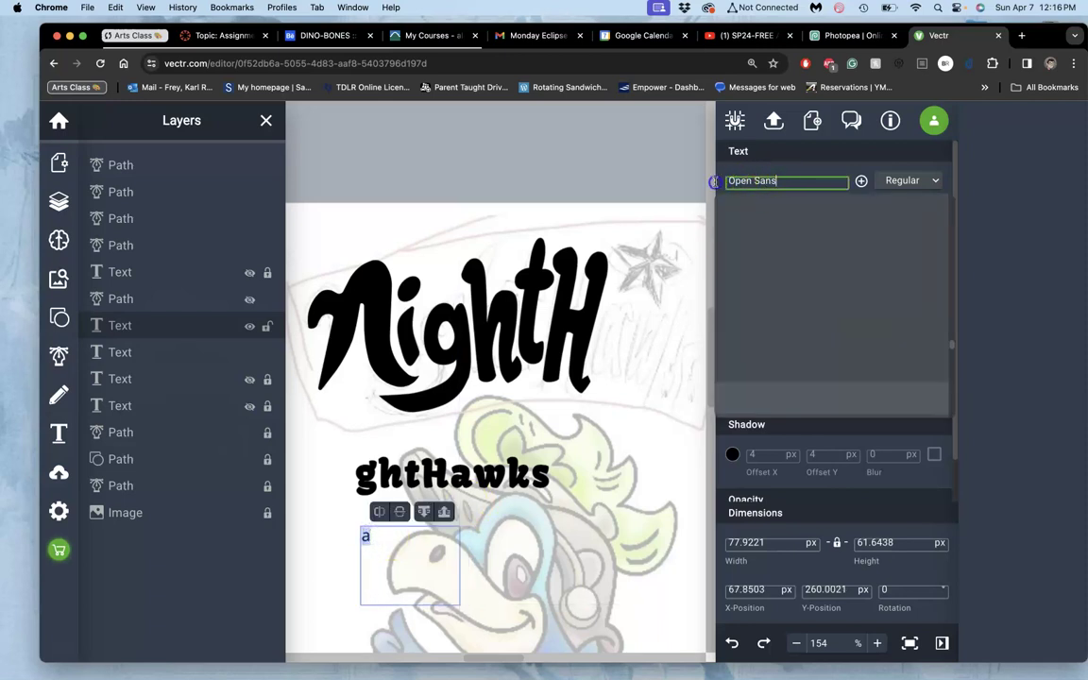
pyautogui.write('Kavoon')
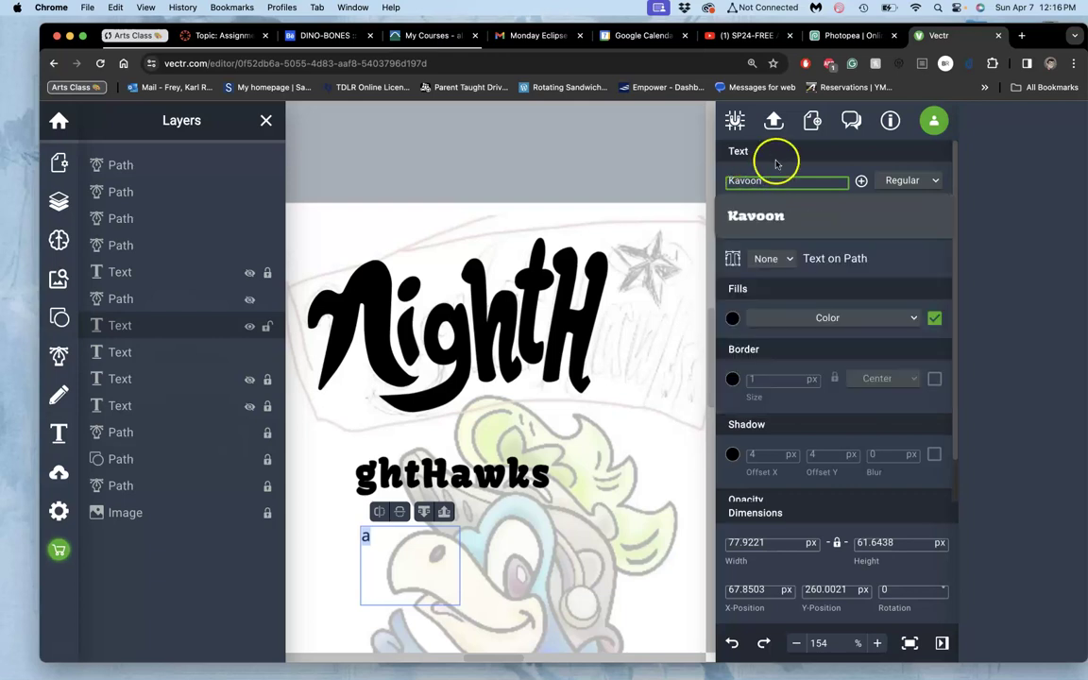
pyautogui.click(923, 179)
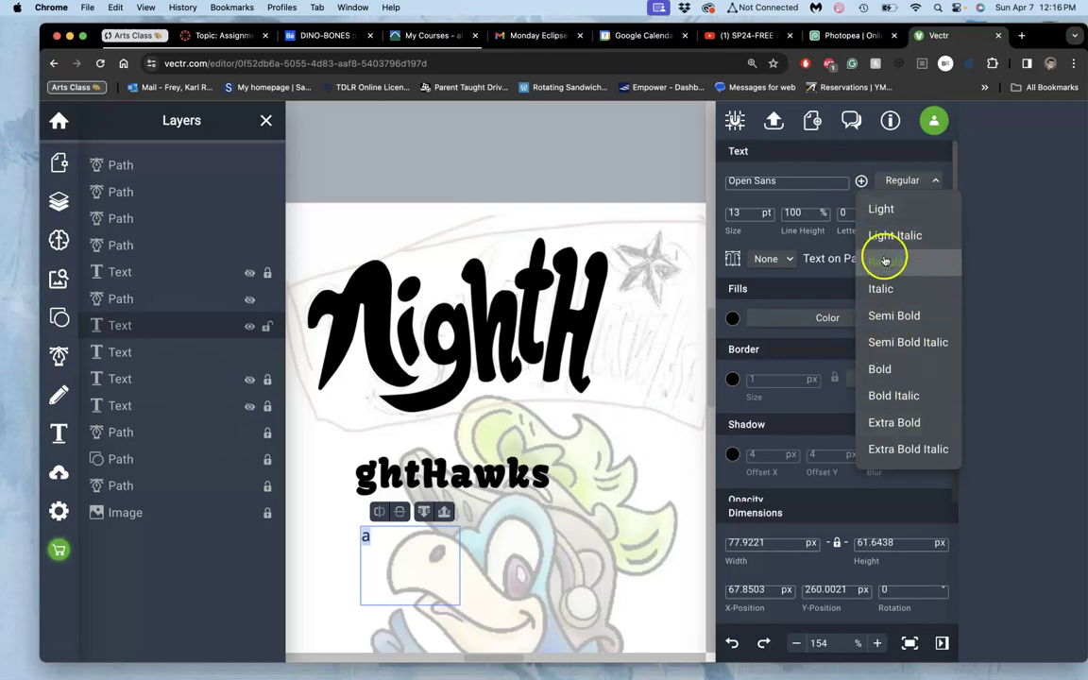
pyautogui.click(792, 180)
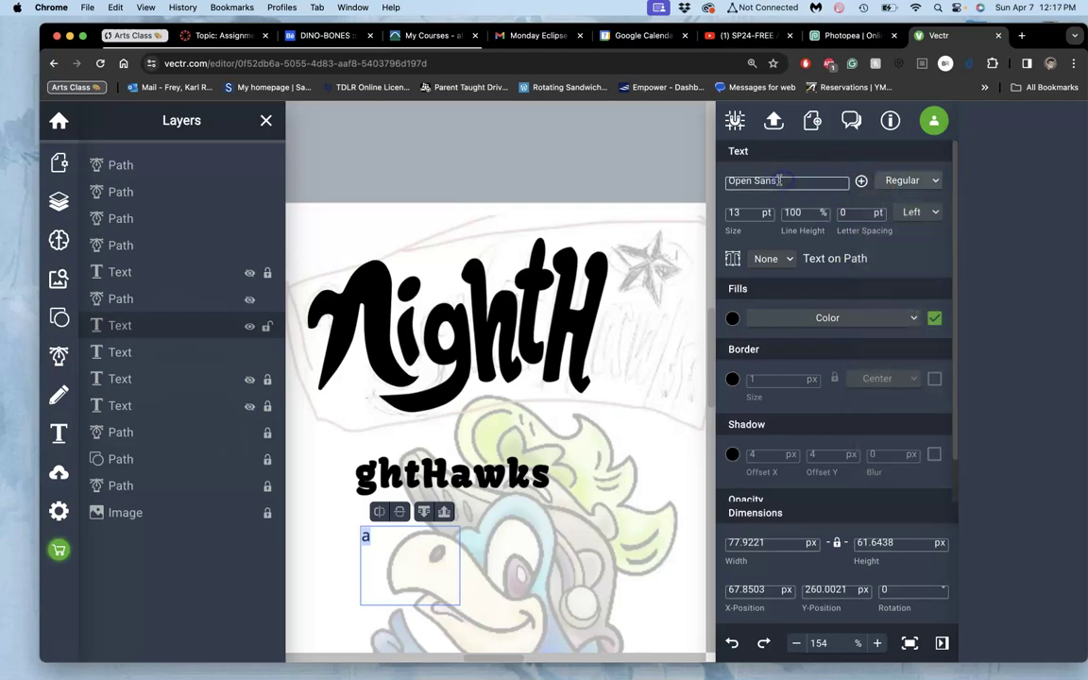
pyautogui.write('kavoon')
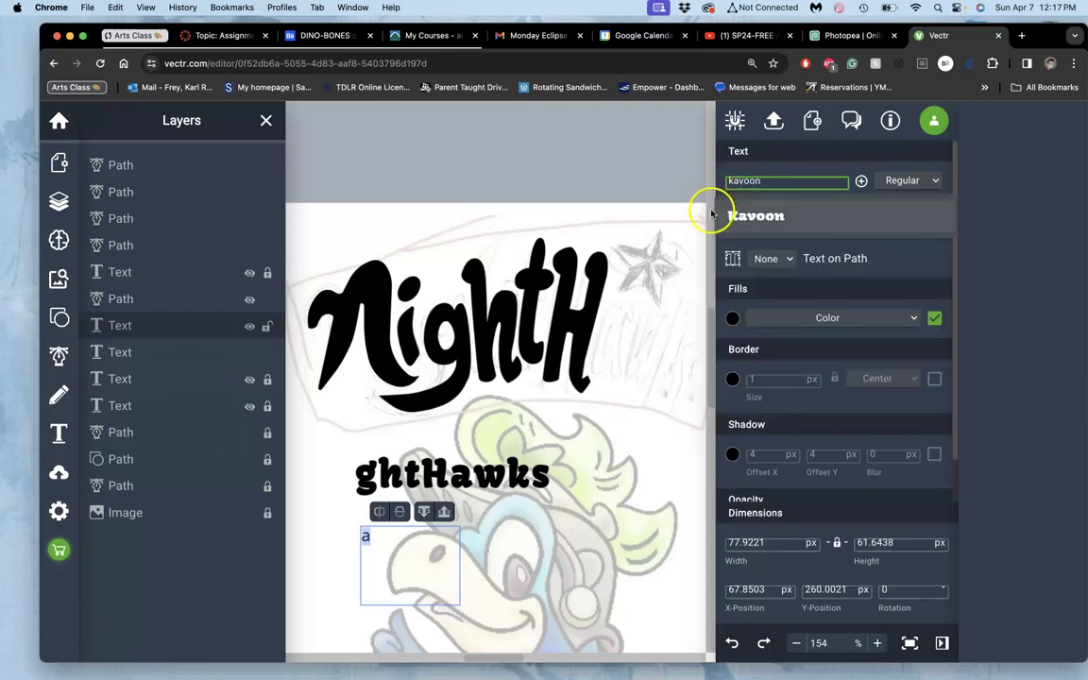
pyautogui.click(747, 216)
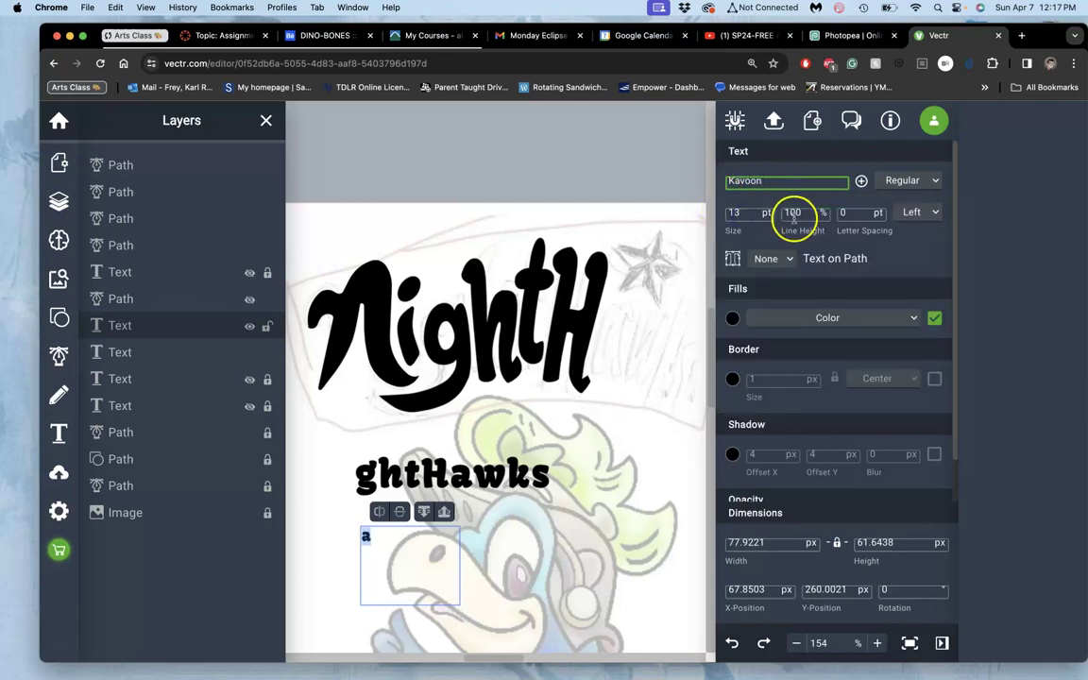
pyautogui.click(733, 260)
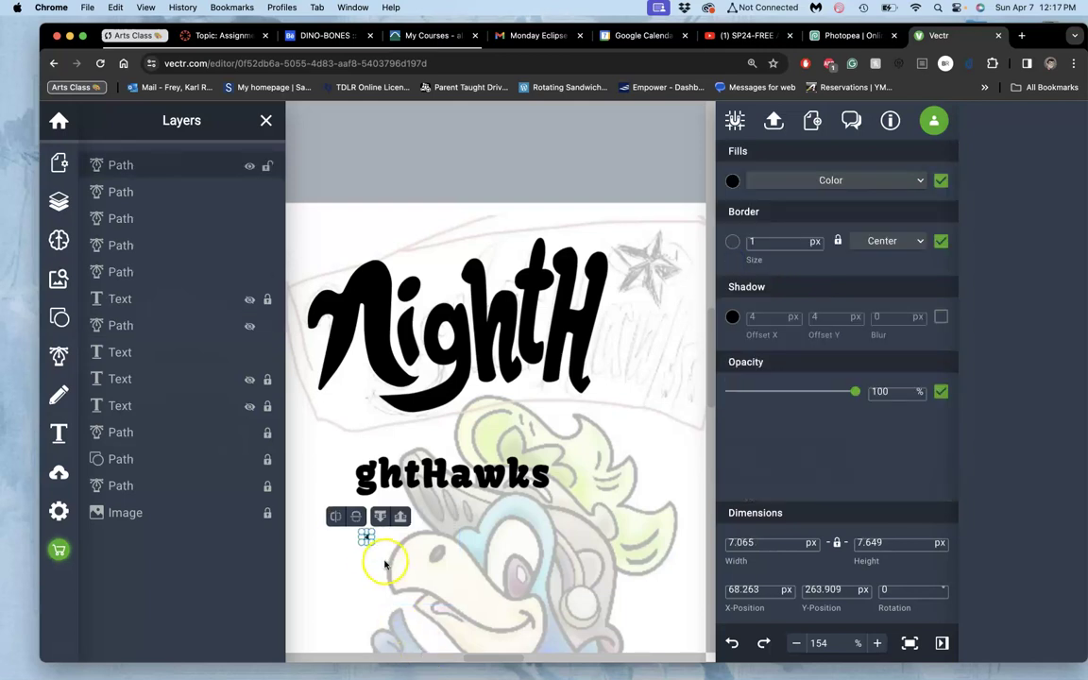
# Fit the letter a against the right side of the H at about 29 by 66 px, rotated 15°, and deselect it
pyautogui.moveTo(366, 538); pyautogui.dragTo(442, 626)
pyautogui.moveTo(423, 573); pyautogui.dragTo(630, 378)
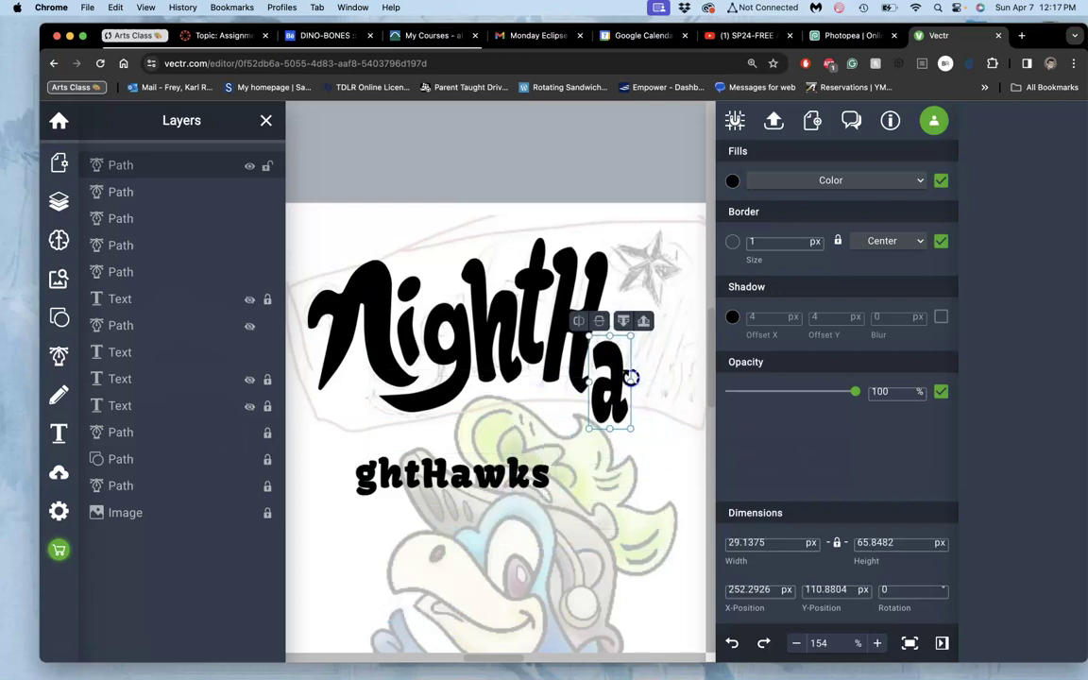
pyautogui.moveTo(639, 427); pyautogui.dragTo(628, 441)
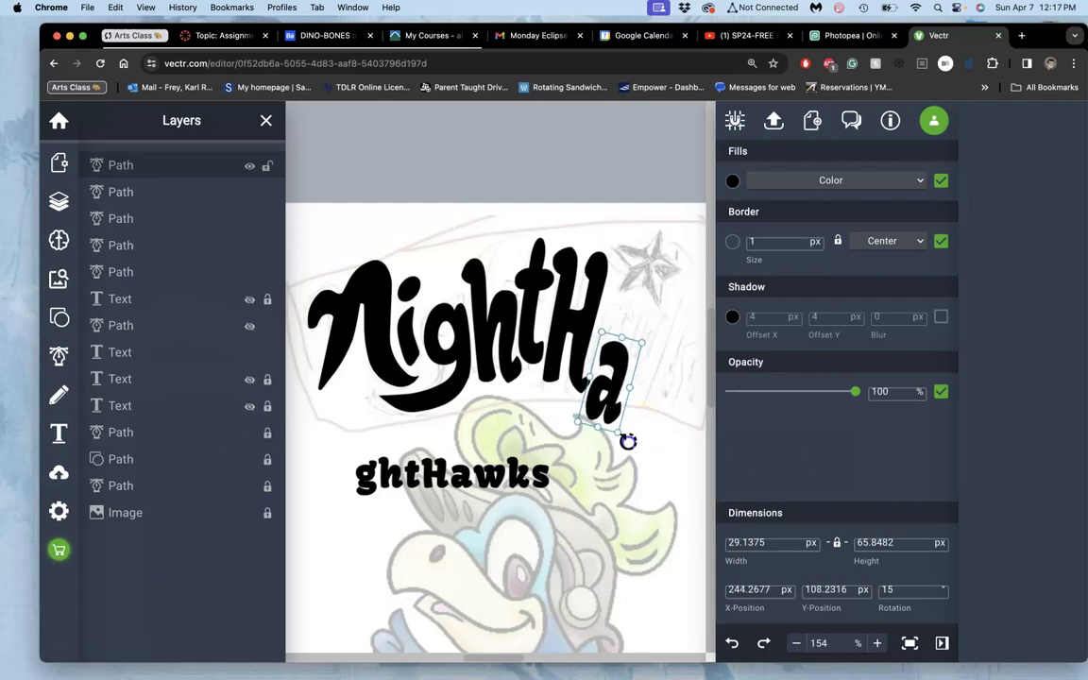
pyautogui.moveTo(614, 386); pyautogui.dragTo(616, 350)
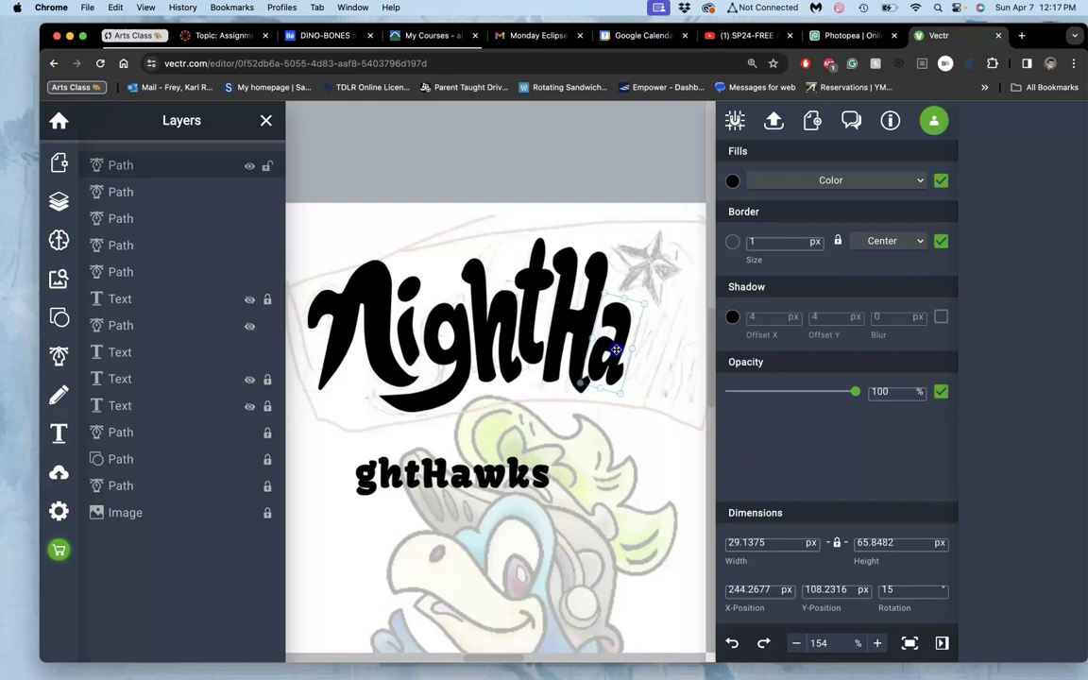
pyautogui.moveTo(615, 350); pyautogui.dragTo(616, 348)
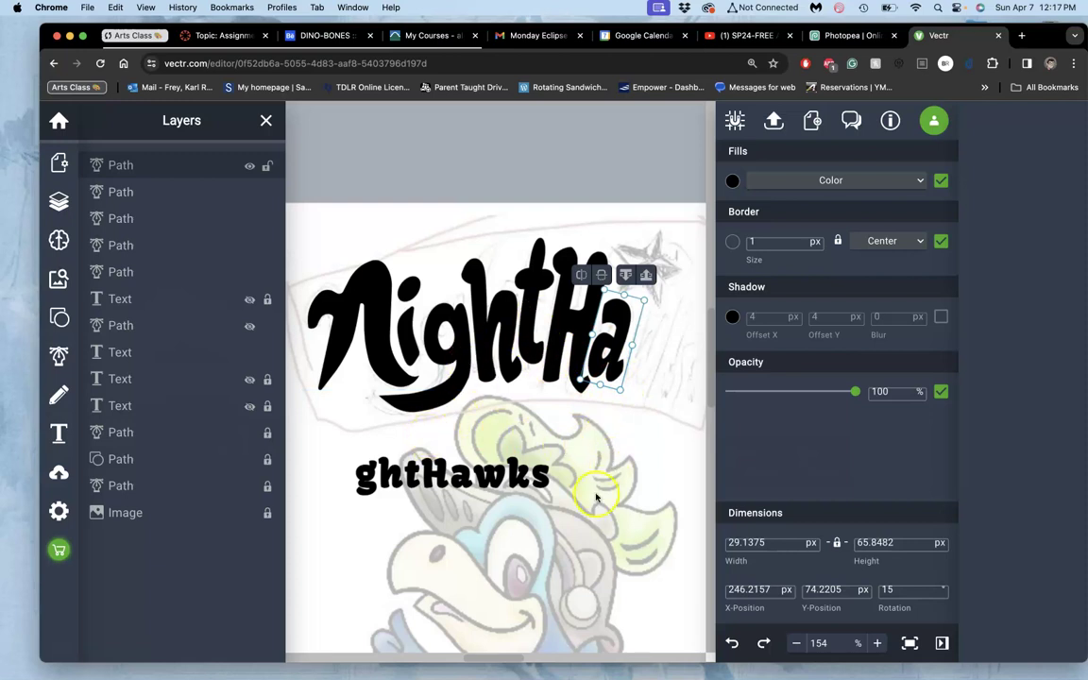
pyautogui.click(636, 463)
# Add another text box about 161 by 86 px below the ghtHawks sample, over the bird's head
pyautogui.hscroll(3, 627, 439)
pyautogui.scroll(1, 628, 438)
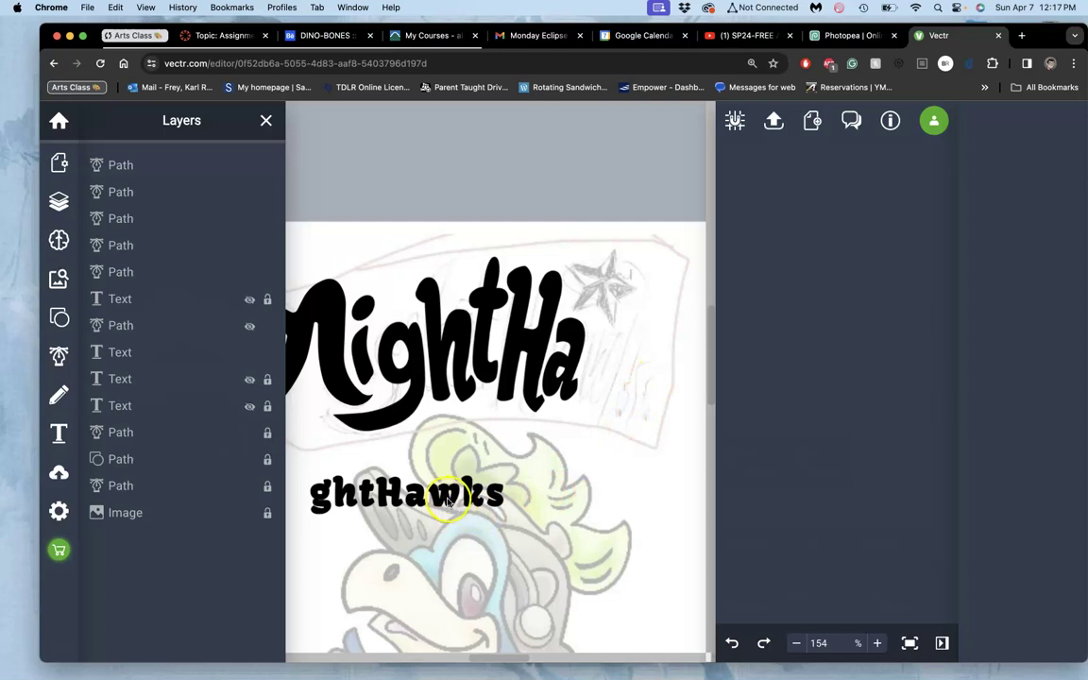
pyautogui.hscroll(-3, 441, 558)
pyautogui.scroll(-2, 441, 559)
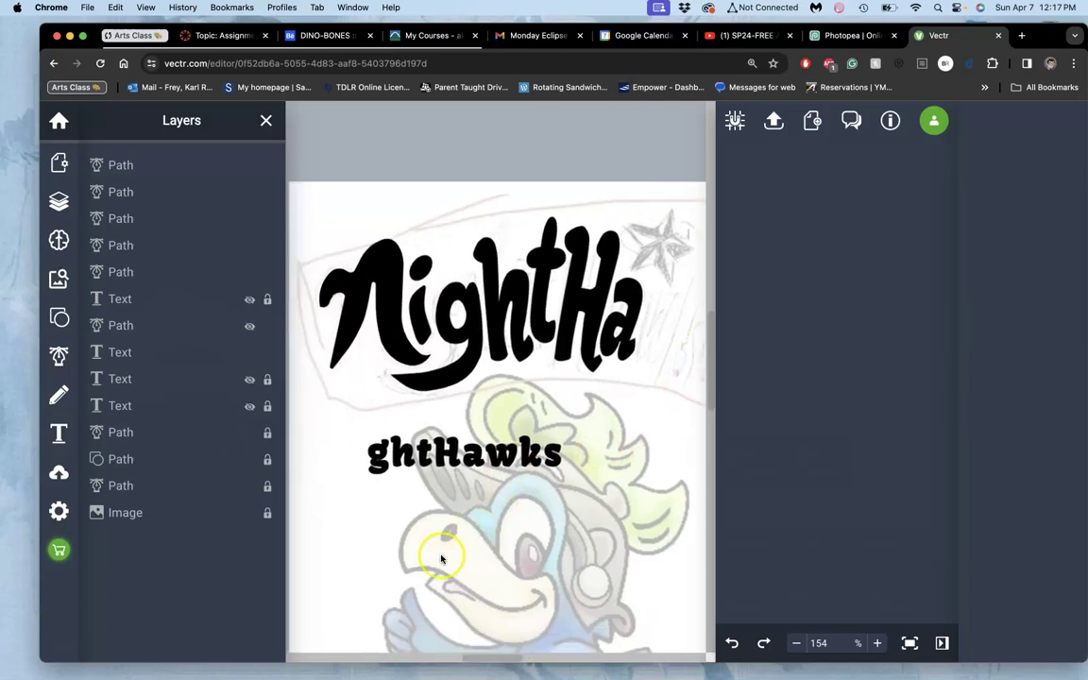
pyautogui.click(123, 353)
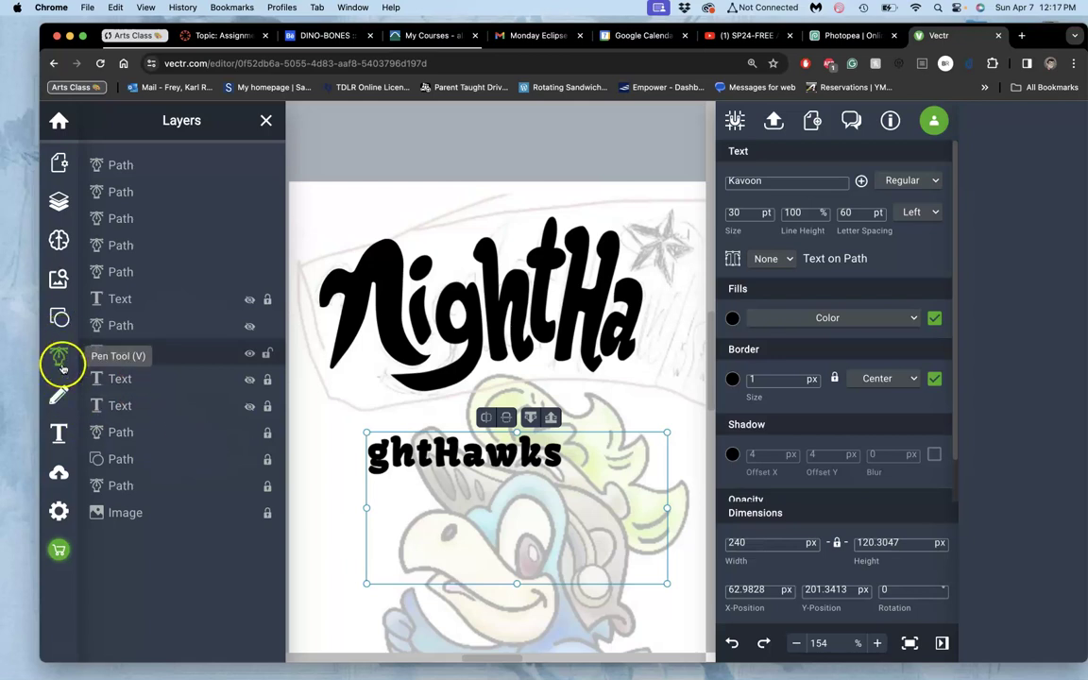
pyautogui.click(58, 433)
pyautogui.moveTo(388, 526); pyautogui.dragTo(590, 631)
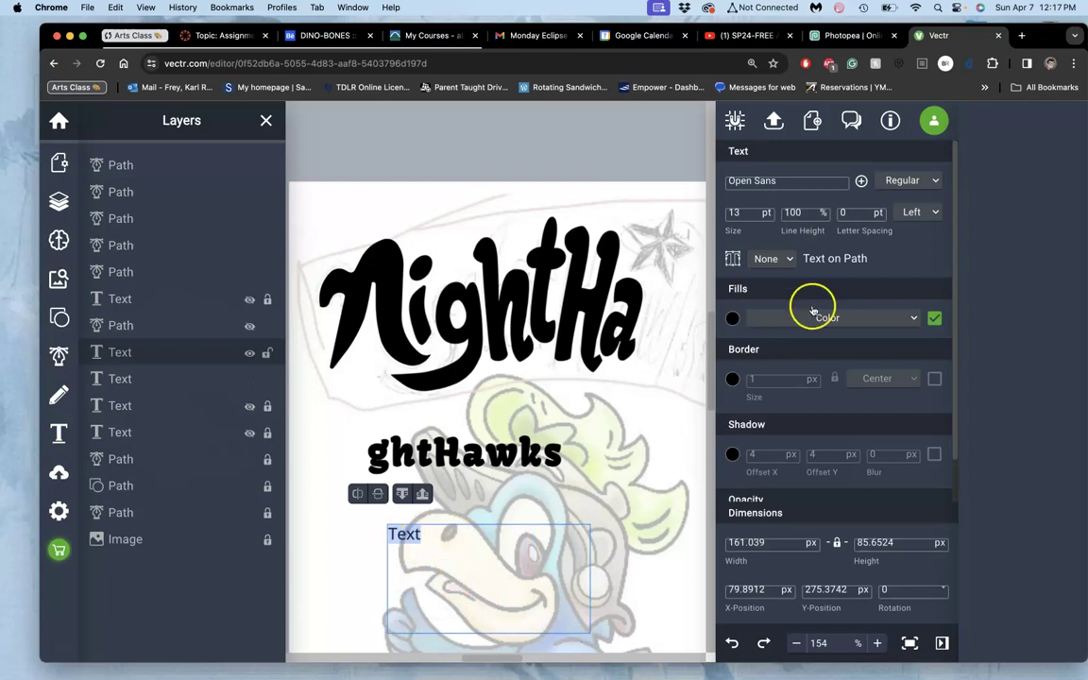
# Set the font of the new placeholder text to Kavoon
pyautogui.click(784, 181)
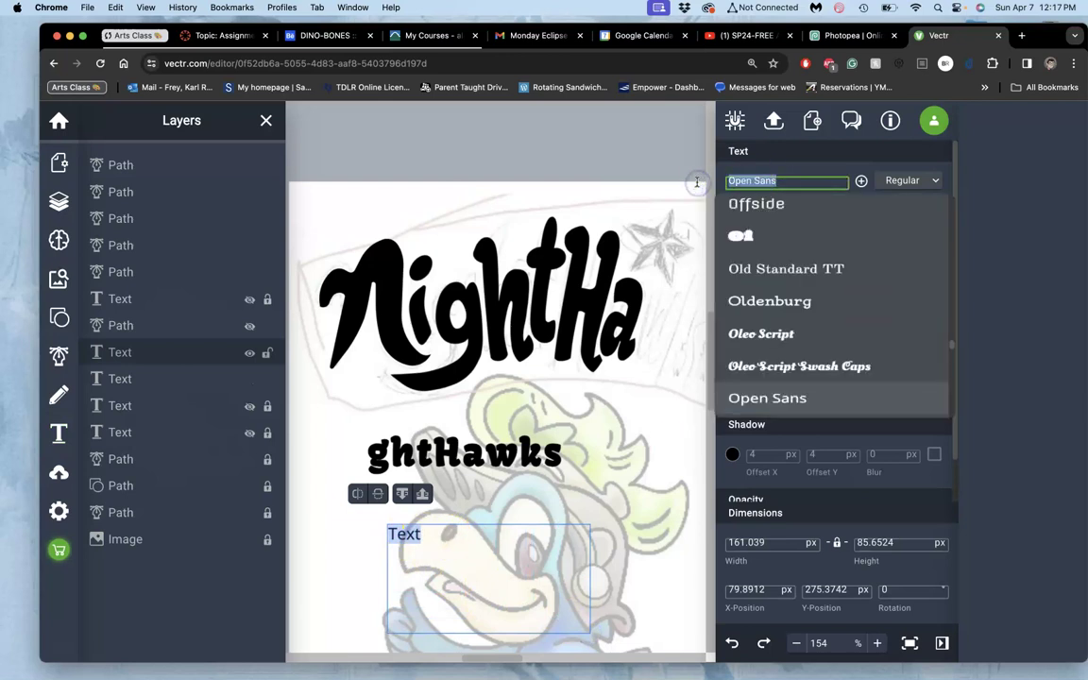
pyautogui.write('Kavoo')
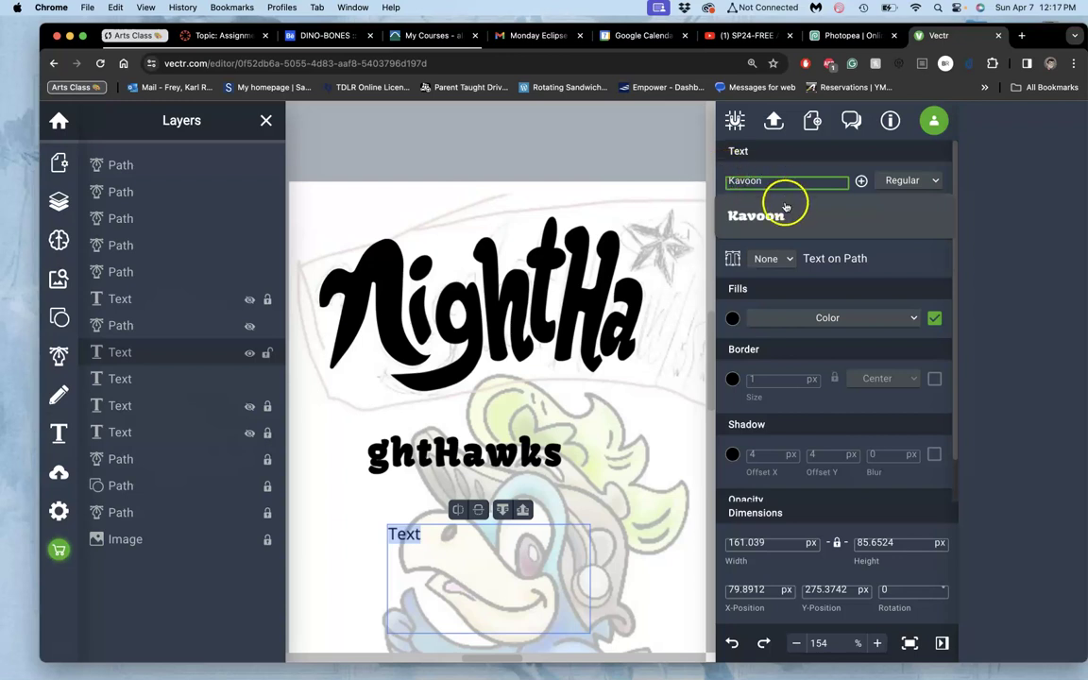
pyautogui.write('n')
pyautogui.click(747, 215)
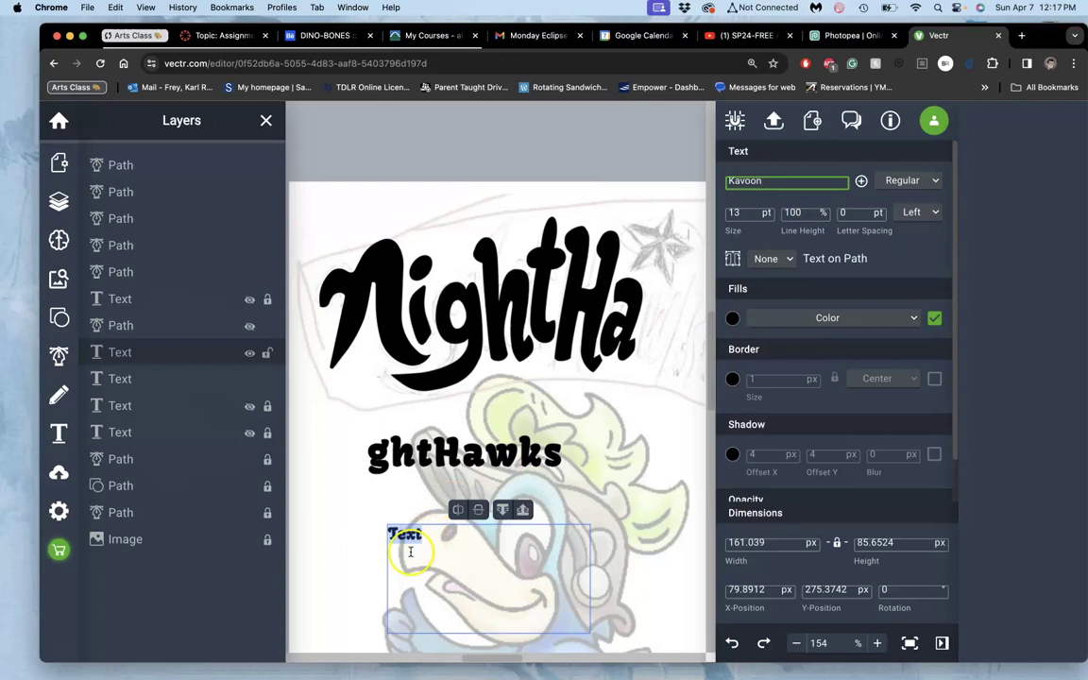
# Replace the placeholder text with the letter w in Kavoon and align its box under the start of the ghtHawks sample
pyautogui.write('w')
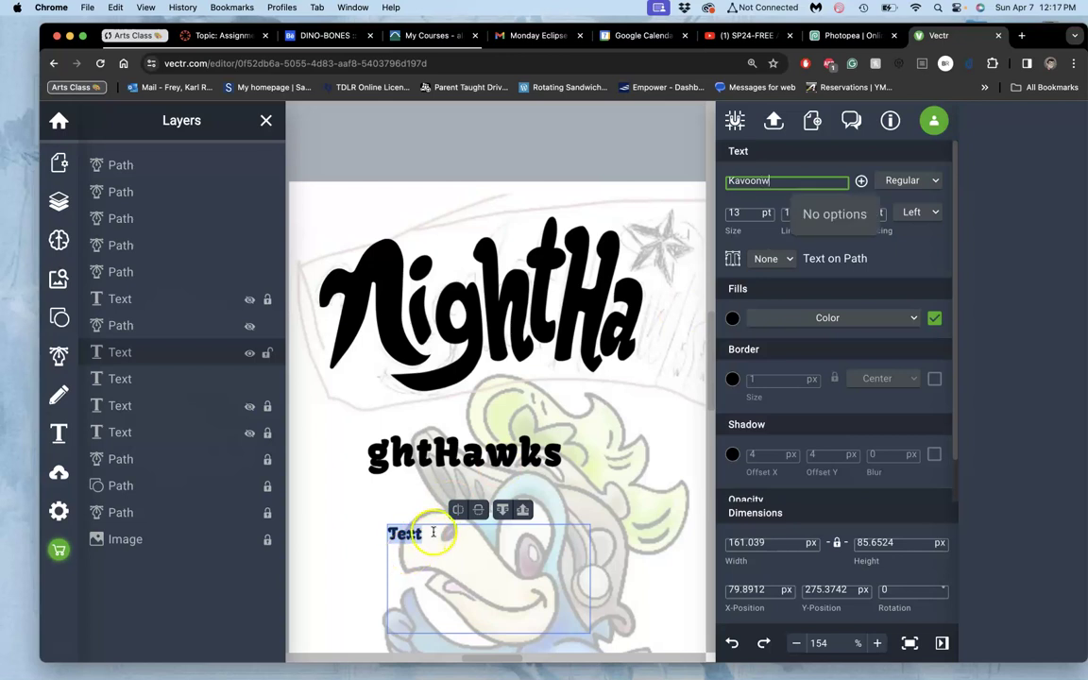
pyautogui.press('BackSpace')
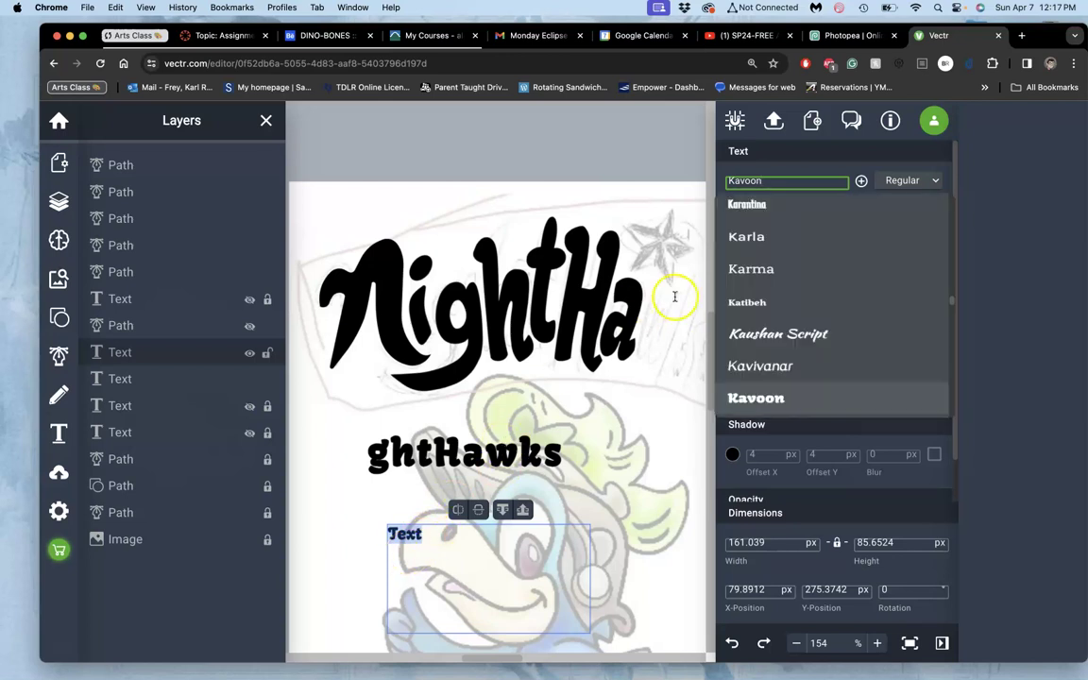
pyautogui.click(732, 398)
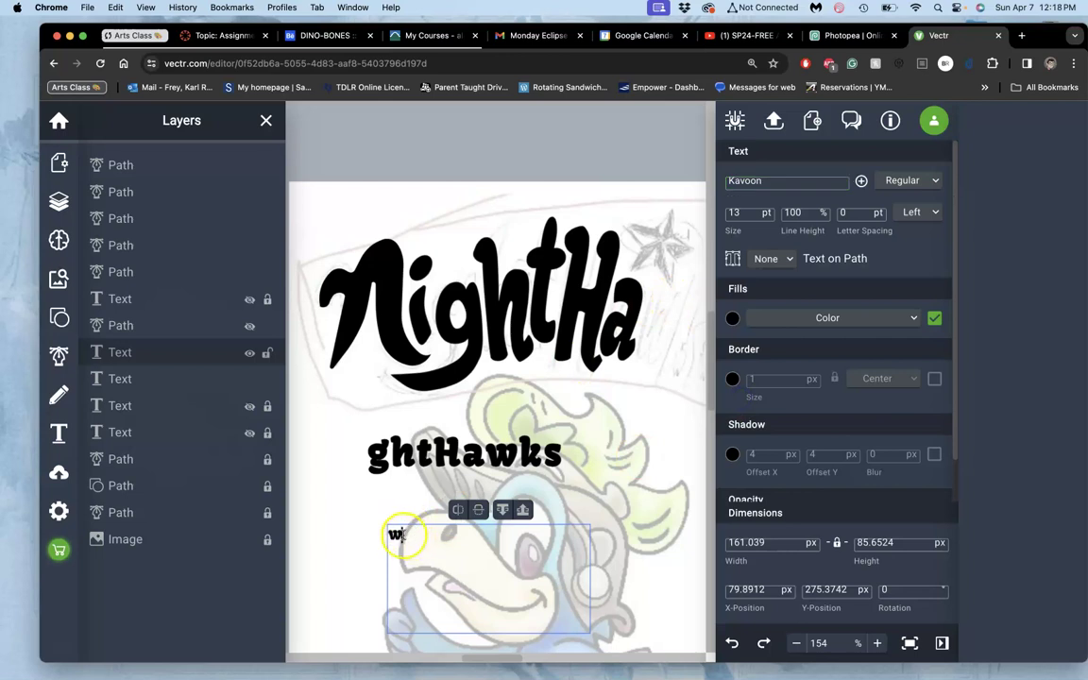
pyautogui.moveTo(400, 535); pyautogui.dragTo(380, 533)
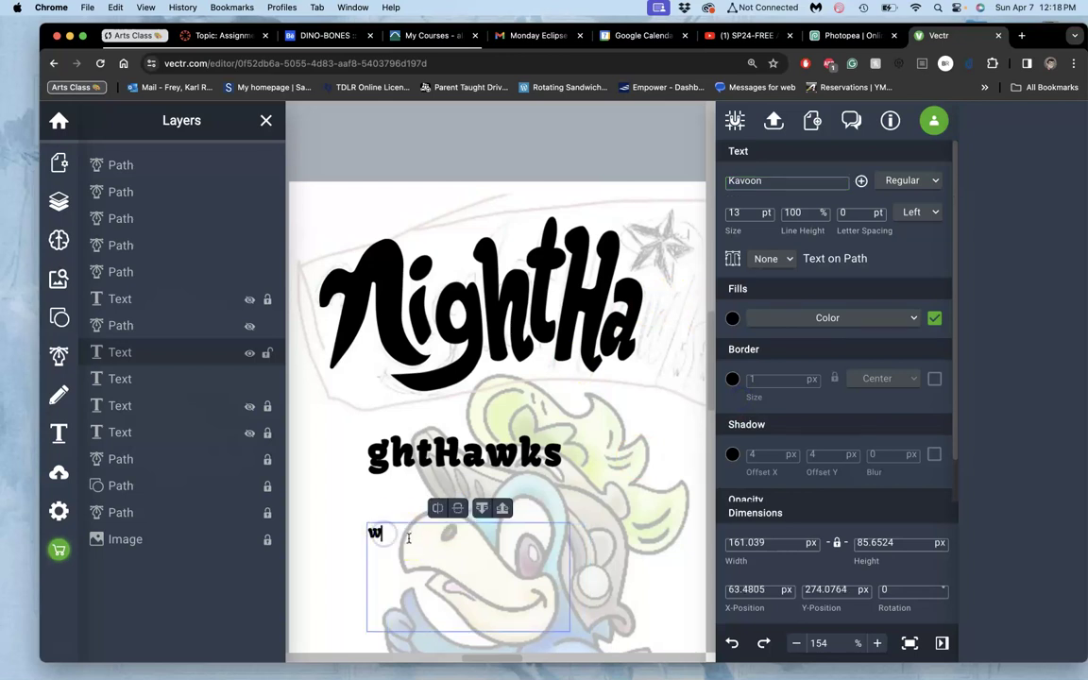
# Duplicate the w text box and change the copy's letter to k
pyautogui.click(389, 526)
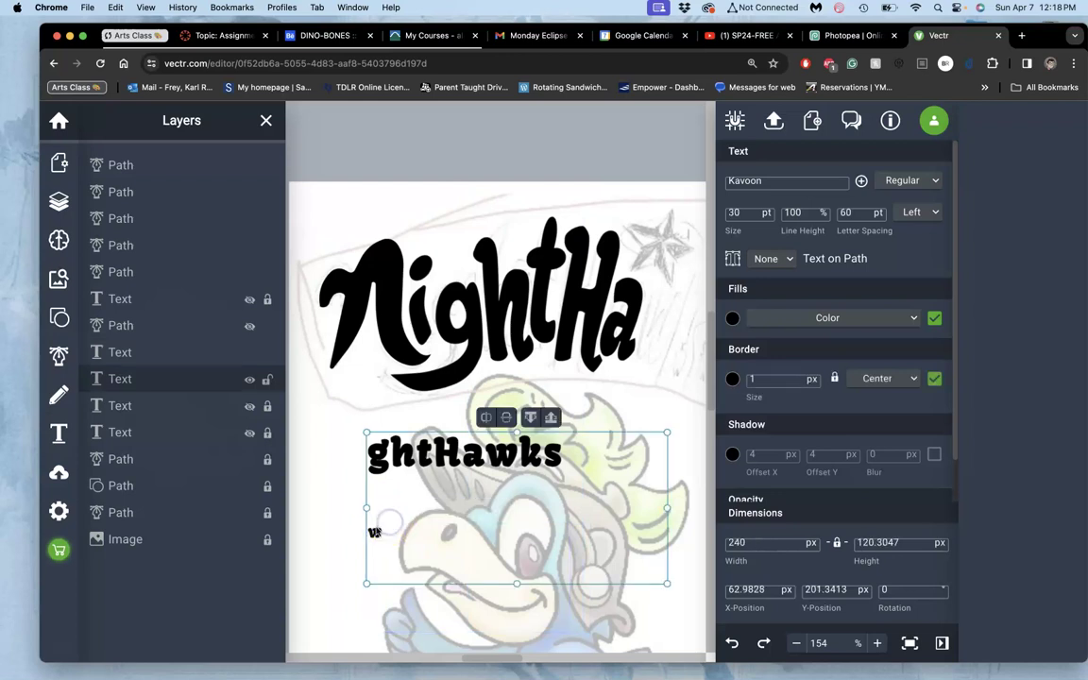
pyautogui.click(376, 533)
pyautogui.press('super+d')
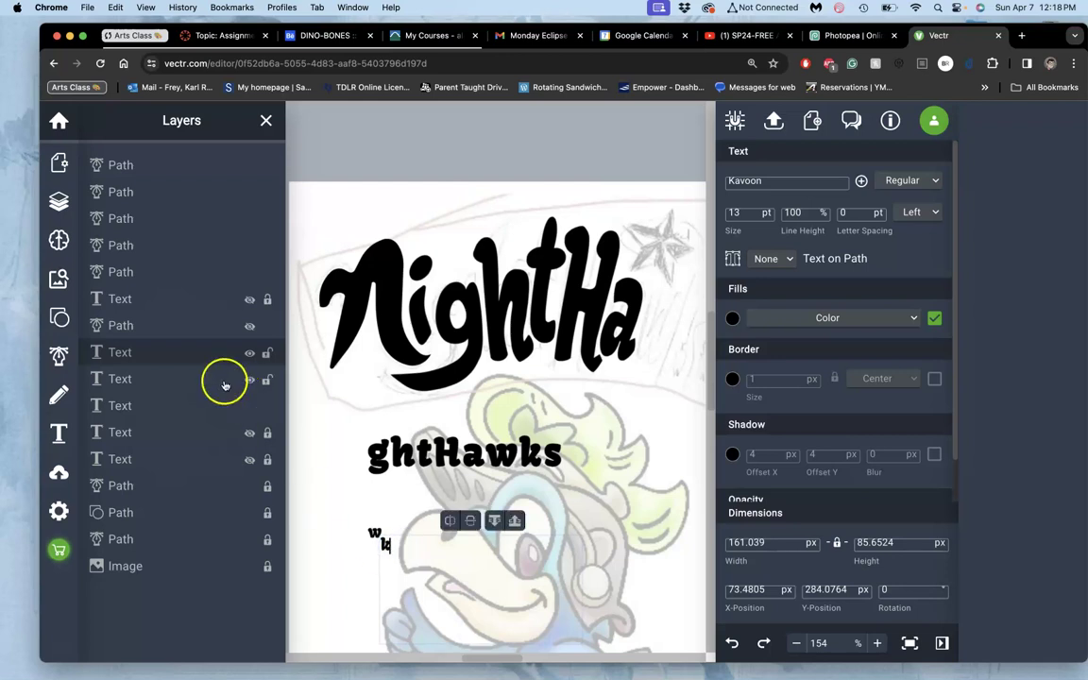
# Copy and paste the k text box and change the pasted copy's letter to s
pyautogui.press('super+c')
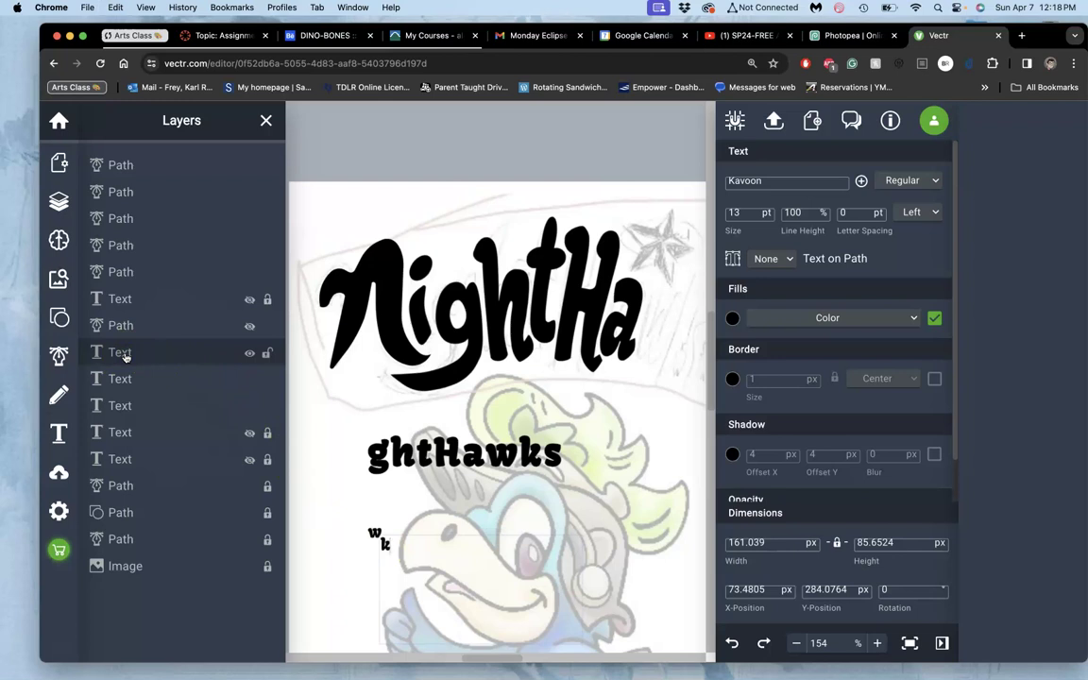
pyautogui.click(405, 500)
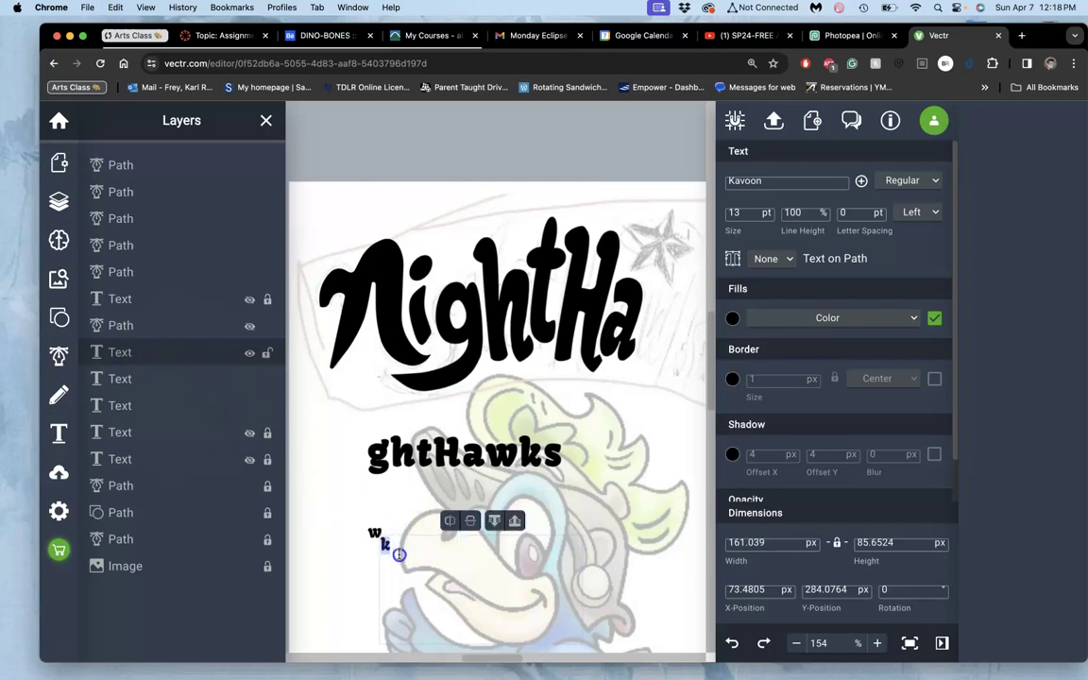
pyautogui.click(358, 579)
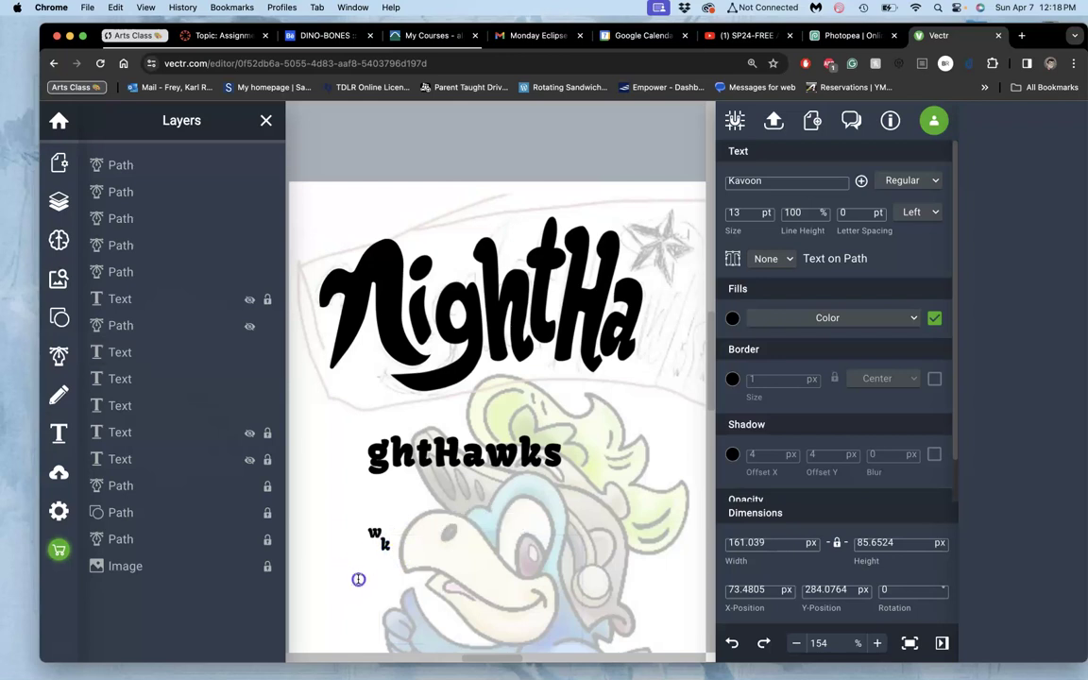
pyautogui.press('super+v')
pyautogui.doubleClick(406, 561)
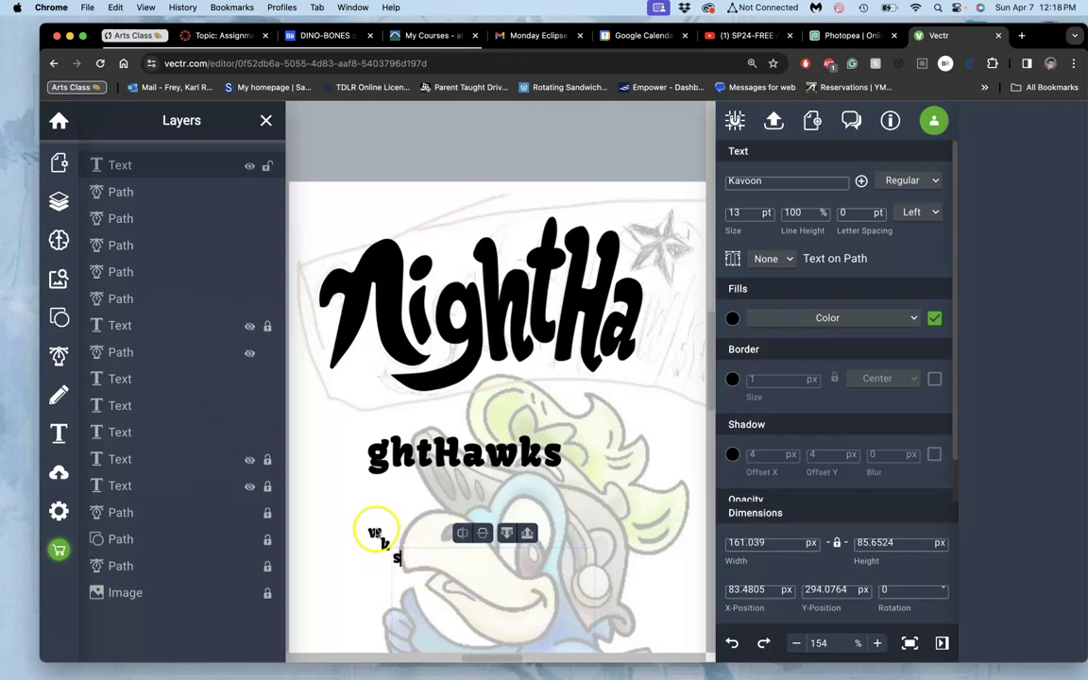
# Convert the letter w to a path, enlarge it to about 36 by 46 px and place it beside the large a
pyautogui.click(375, 535)
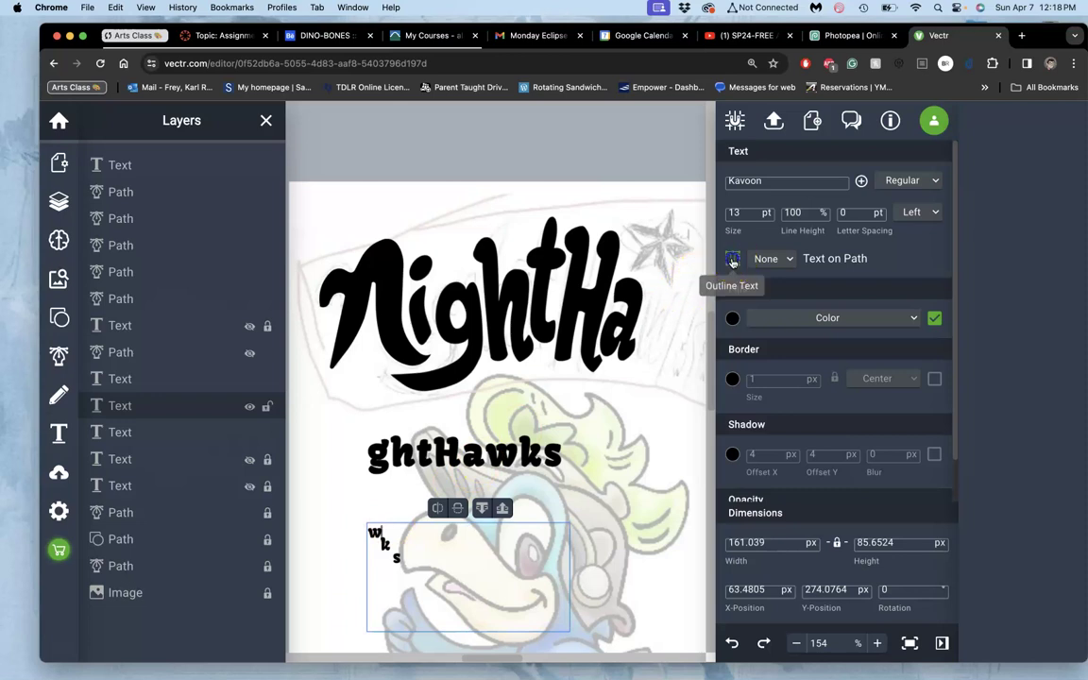
pyautogui.click(733, 258)
pyautogui.moveTo(383, 527); pyautogui.dragTo(665, 342)
pyautogui.hscroll(2, 669, 340)
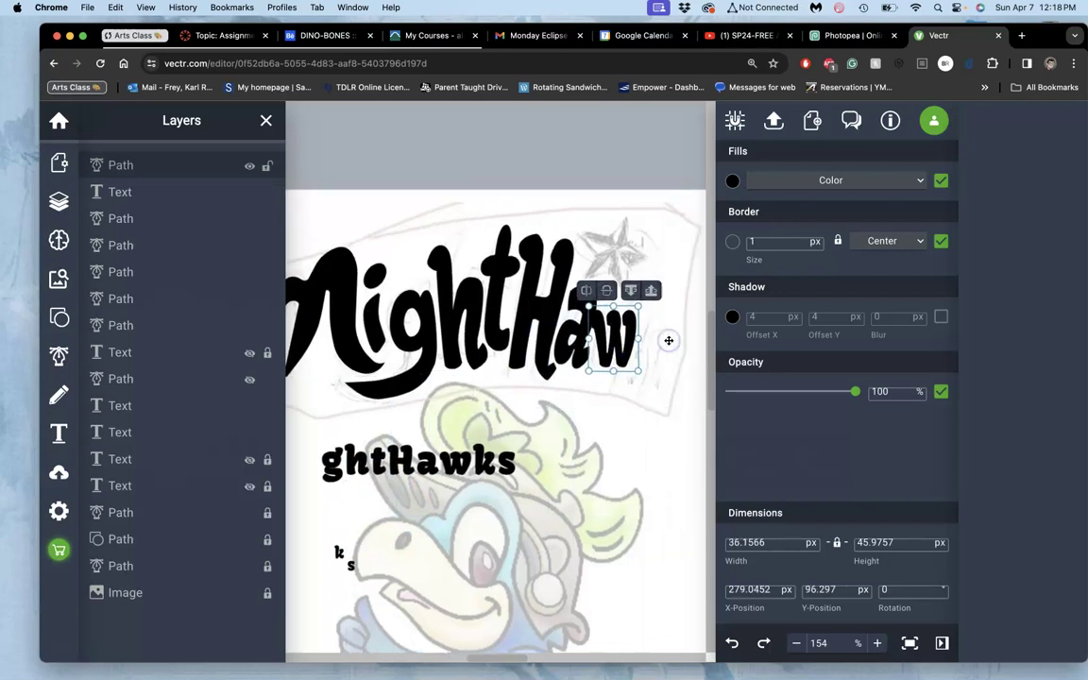
pyautogui.hscroll(1, 669, 340)
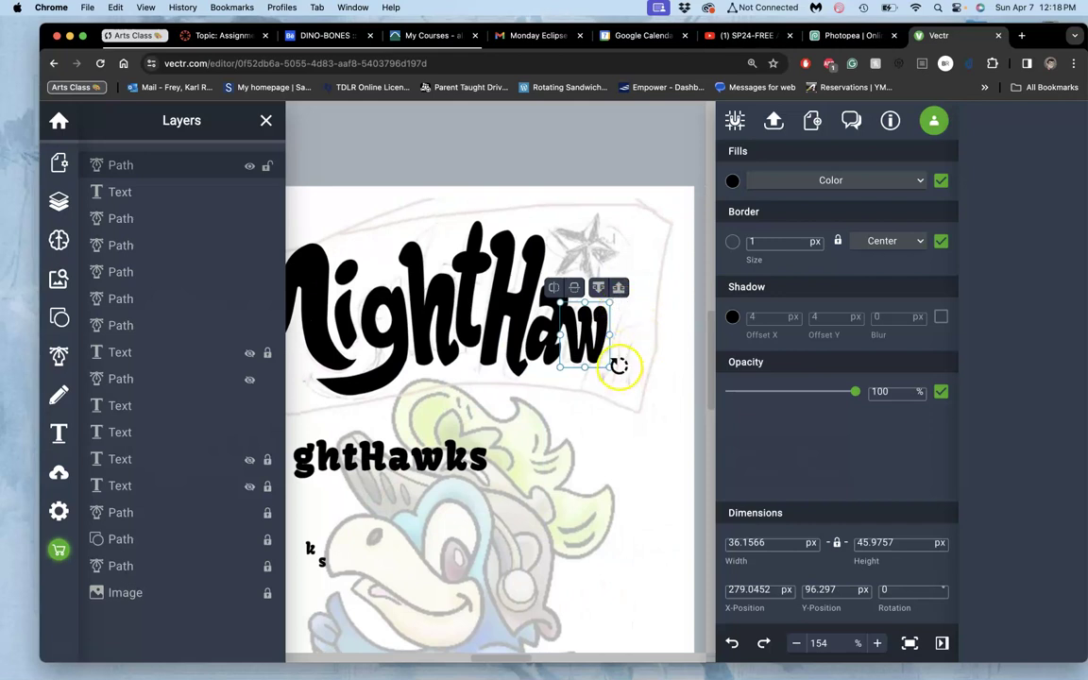
# Rotate the w to 17°, stretch it to about 38 by 73 px against the a, and deselect it
pyautogui.moveTo(619, 367); pyautogui.dragTo(609, 384)
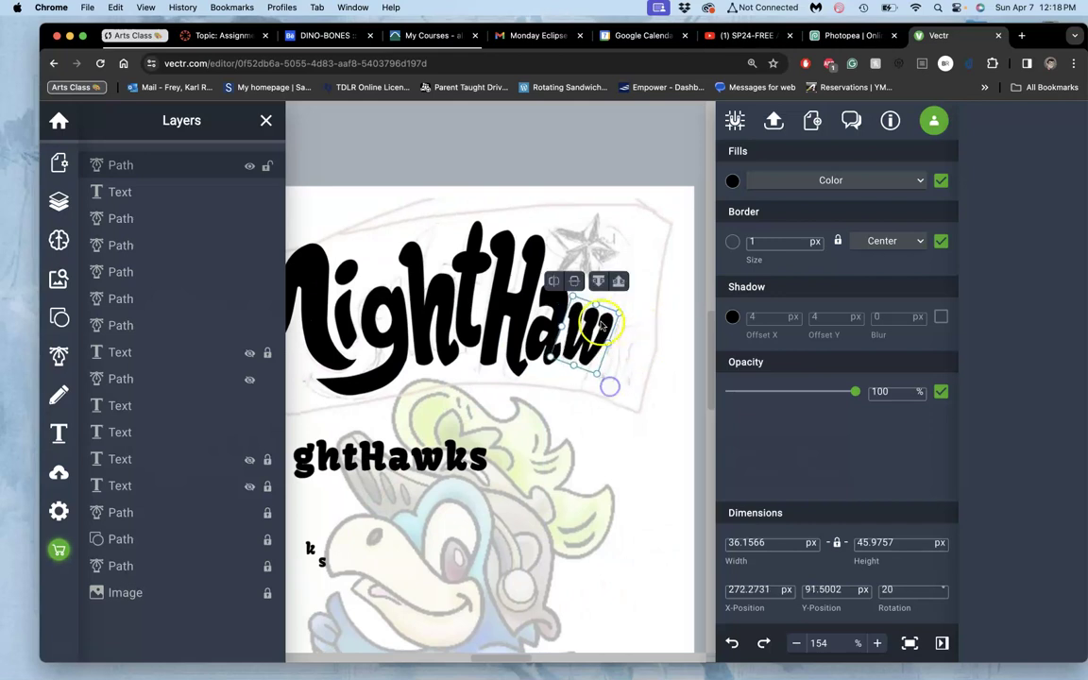
pyautogui.moveTo(596, 304); pyautogui.dragTo(607, 272)
pyautogui.moveTo(594, 353); pyautogui.dragTo(586, 369)
pyautogui.moveTo(623, 296); pyautogui.dragTo(628, 295)
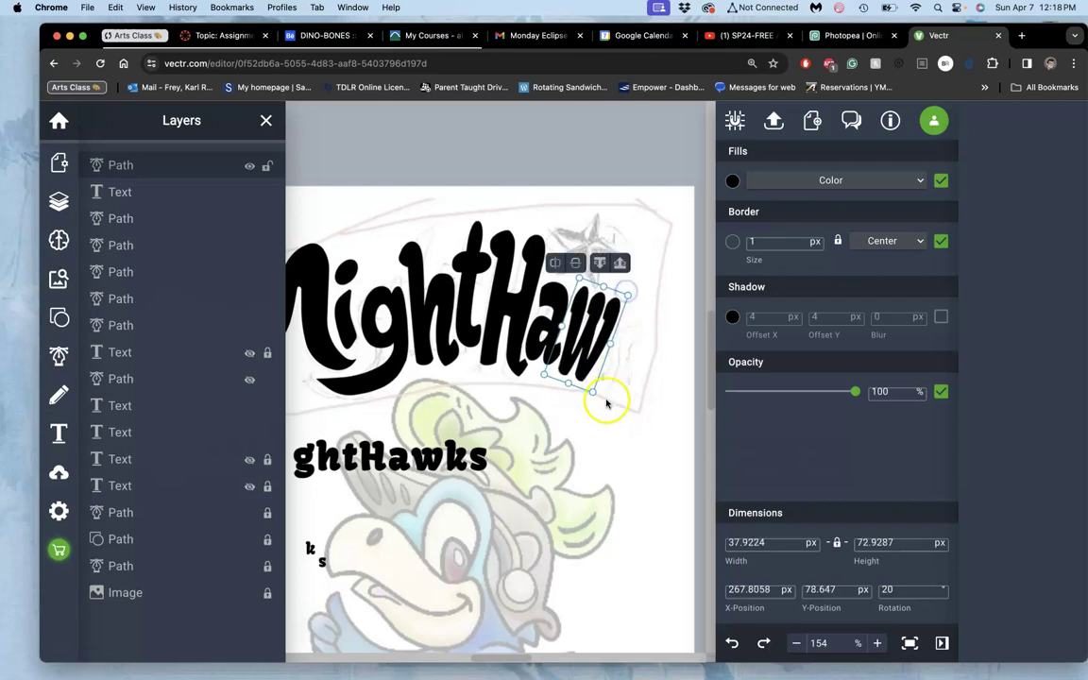
pyautogui.moveTo(592, 403); pyautogui.dragTo(598, 401)
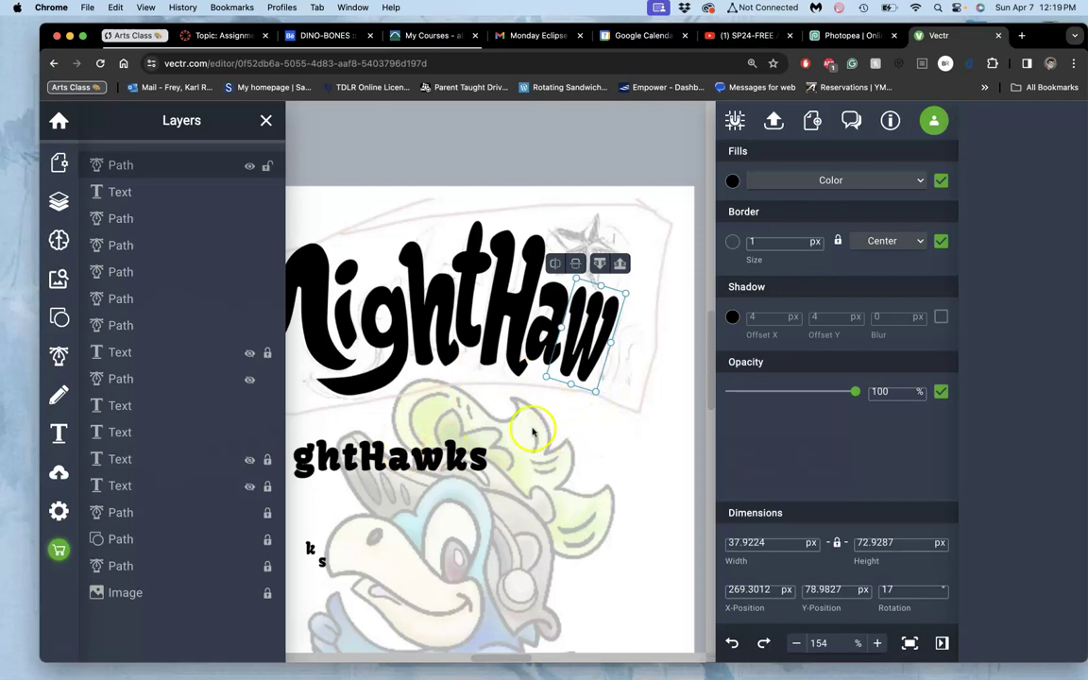
pyautogui.click(597, 426)
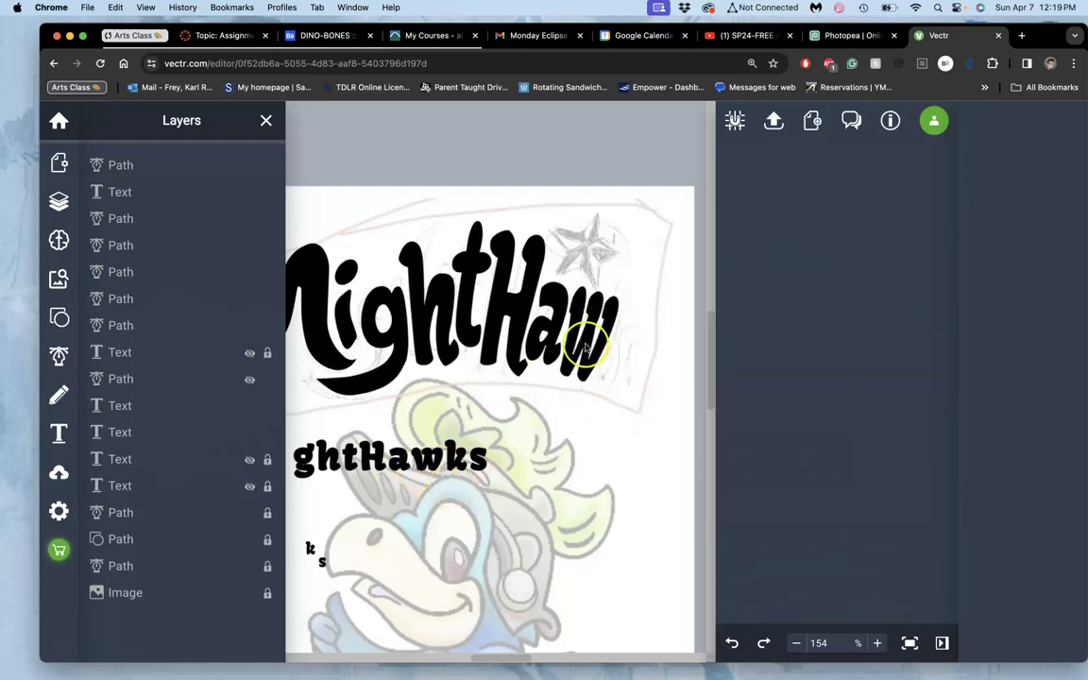
# Convert the letter k to a path, enlarge it to about 39 by 55 px and move it below the large w
pyautogui.hscroll(-2, 552, 364)
pyautogui.scroll(-1, 553, 364)
pyautogui.moveTo(340, 533); pyautogui.dragTo(370, 498)
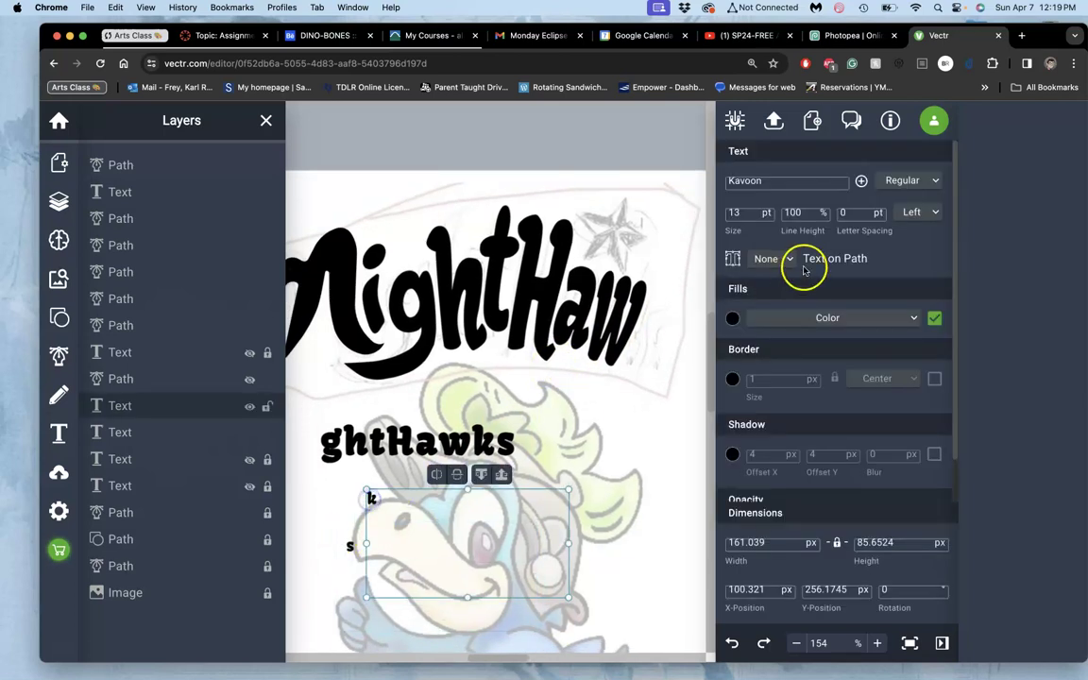
pyautogui.click(734, 261)
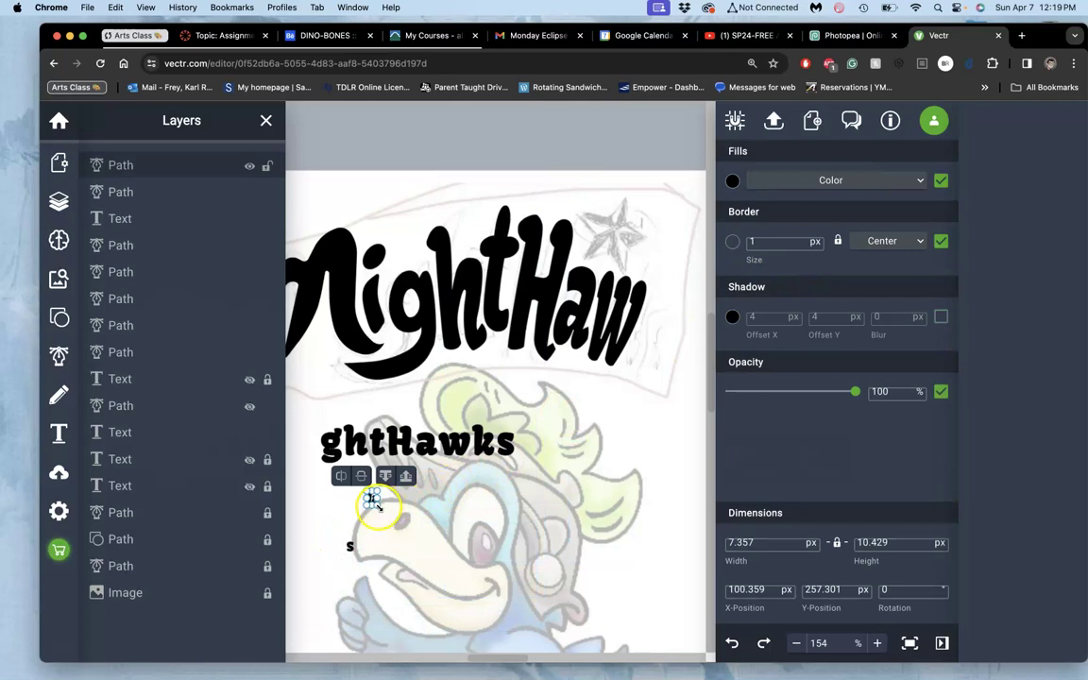
pyautogui.moveTo(389, 529); pyautogui.dragTo(600, 406)
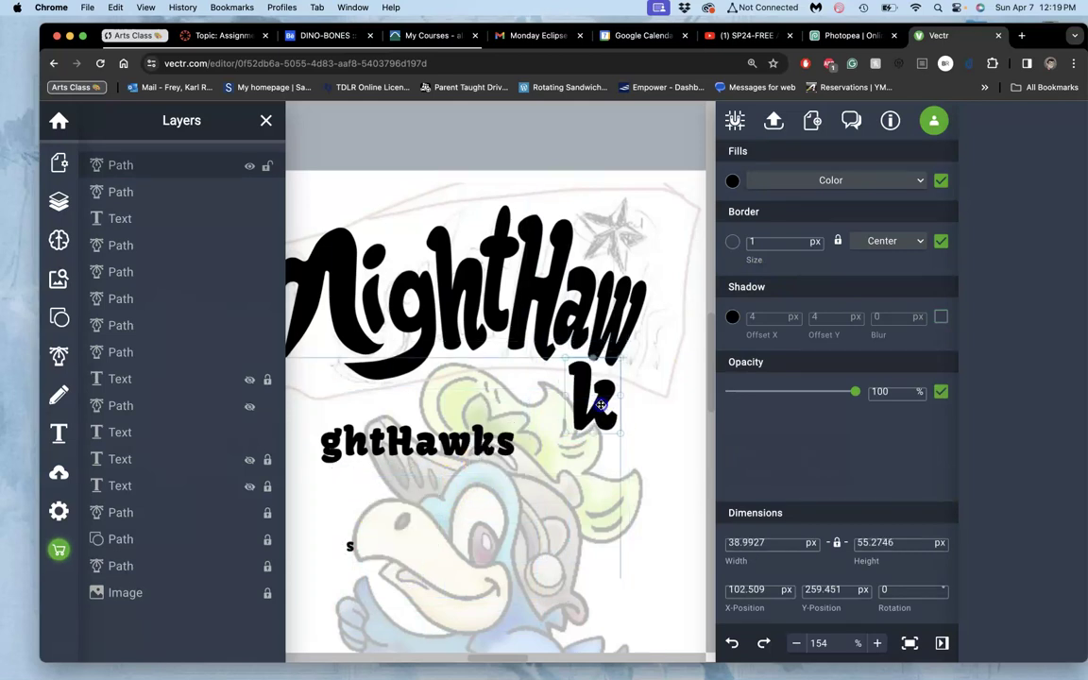
# Stretch the k to about 117 px high, rotate it 22°, fit it against the w and deselect it
pyautogui.moveTo(594, 354); pyautogui.dragTo(594, 275)
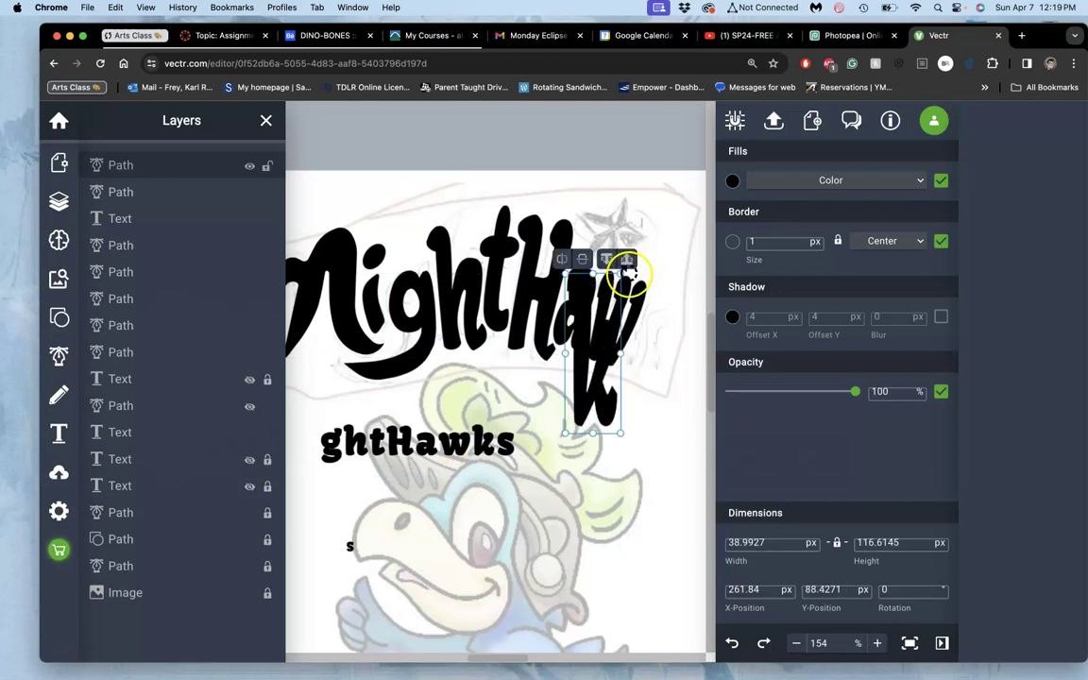
pyautogui.moveTo(629, 273); pyautogui.dragTo(651, 292)
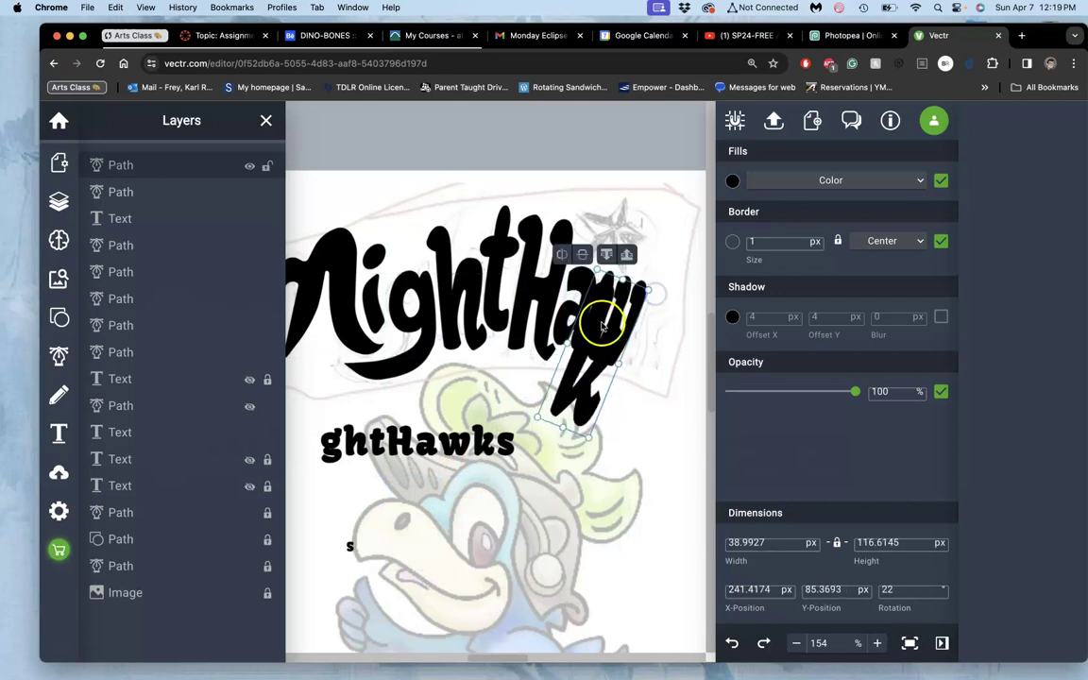
pyautogui.moveTo(598, 323); pyautogui.dragTo(668, 279)
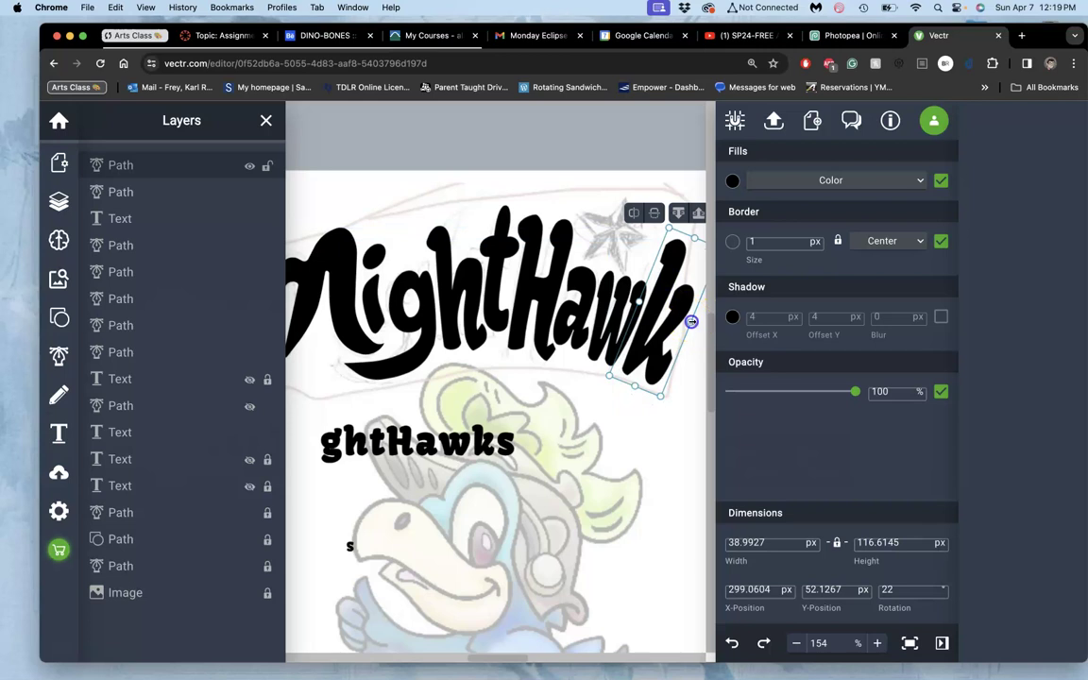
pyautogui.click(607, 417)
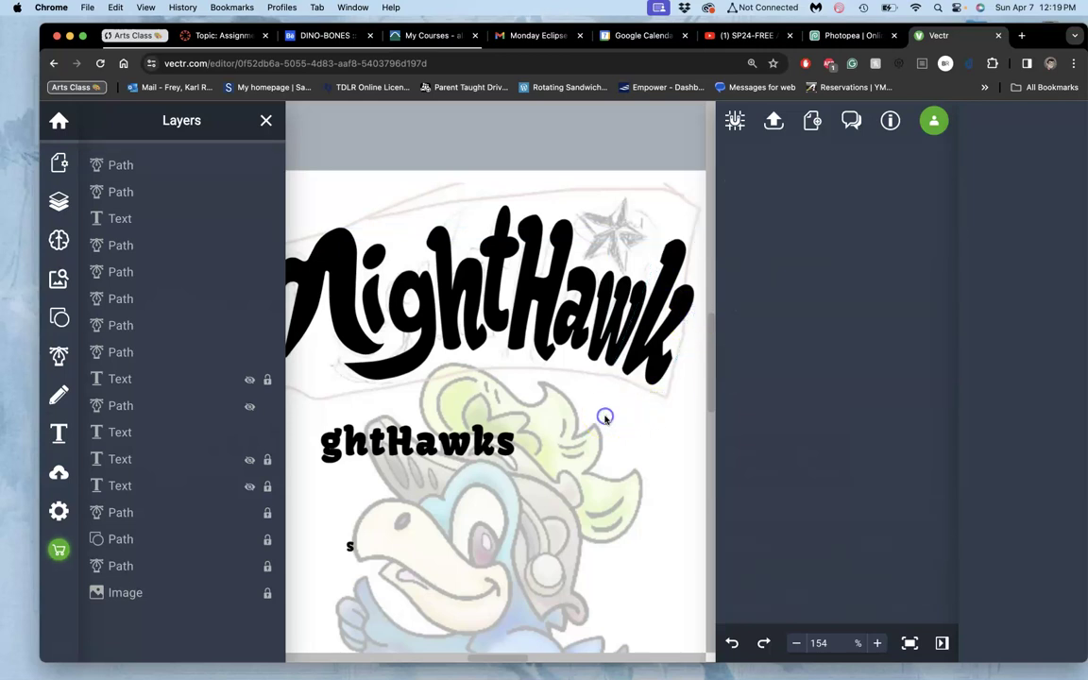
# Convert the letter s to a path and enlarge it to about 67 by 95 px over the bird's head
pyautogui.hscroll(1, 606, 420)
pyautogui.scroll(-3, 605, 419)
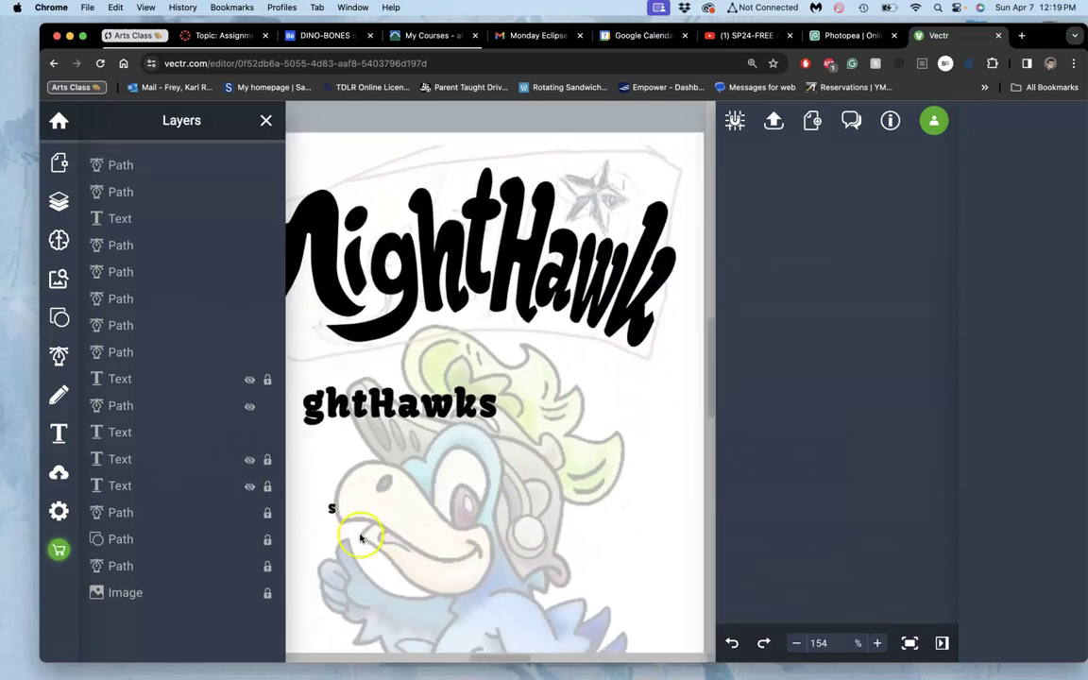
pyautogui.click(330, 509)
pyautogui.doubleClick(331, 510)
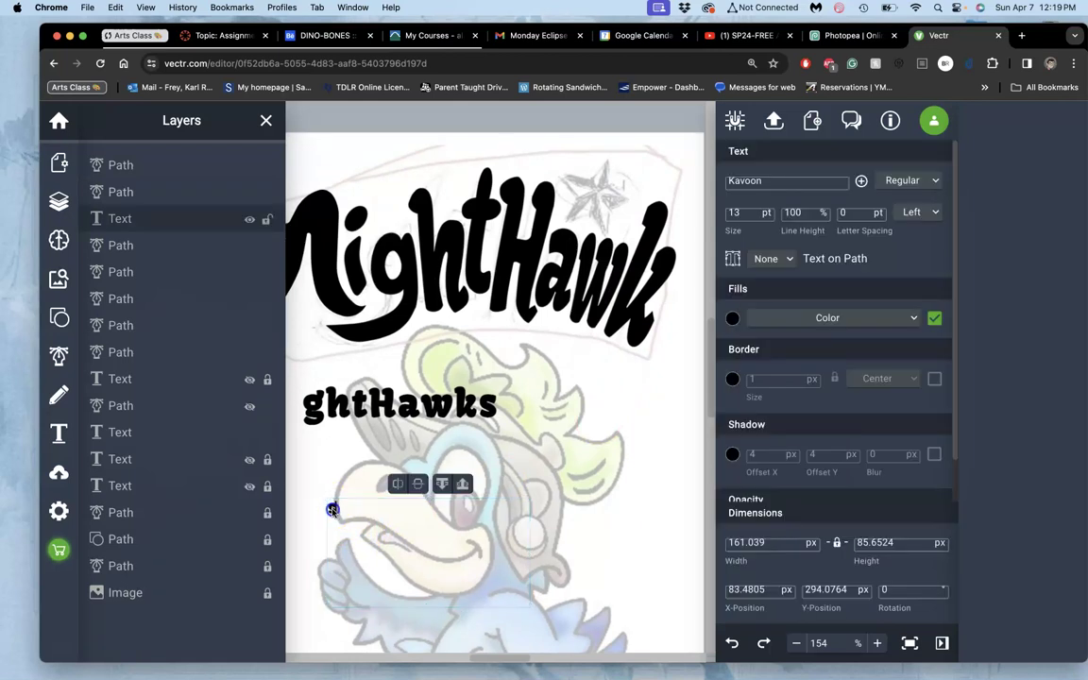
pyautogui.click(734, 259)
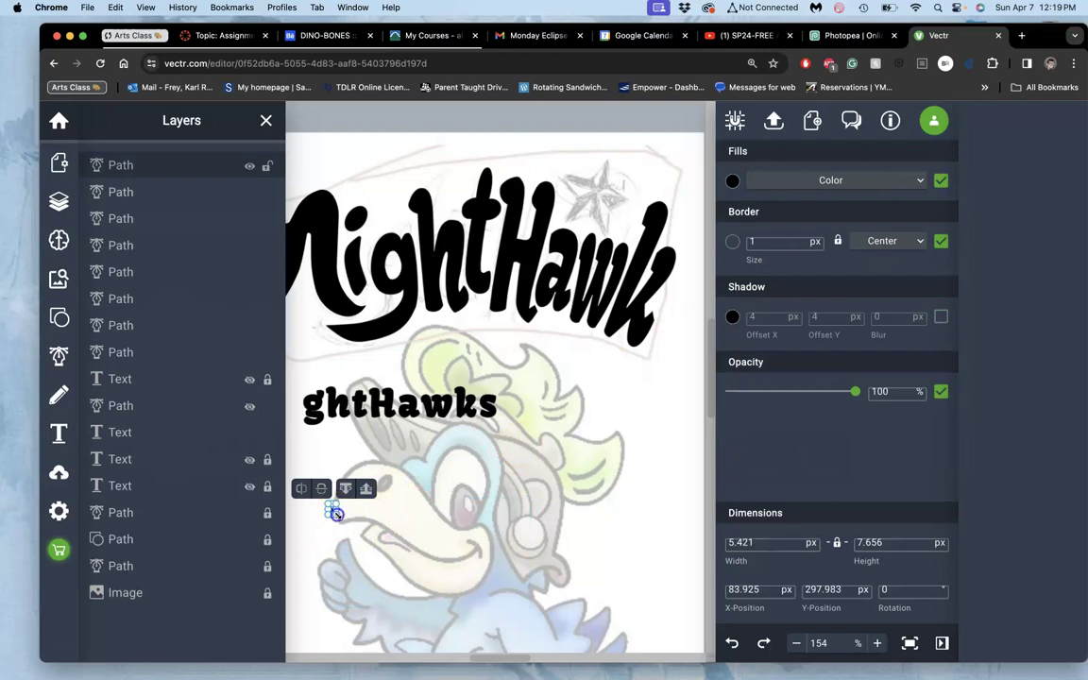
pyautogui.moveTo(337, 514); pyautogui.dragTo(391, 592)
pyautogui.moveTo(397, 503); pyautogui.dragTo(393, 429)
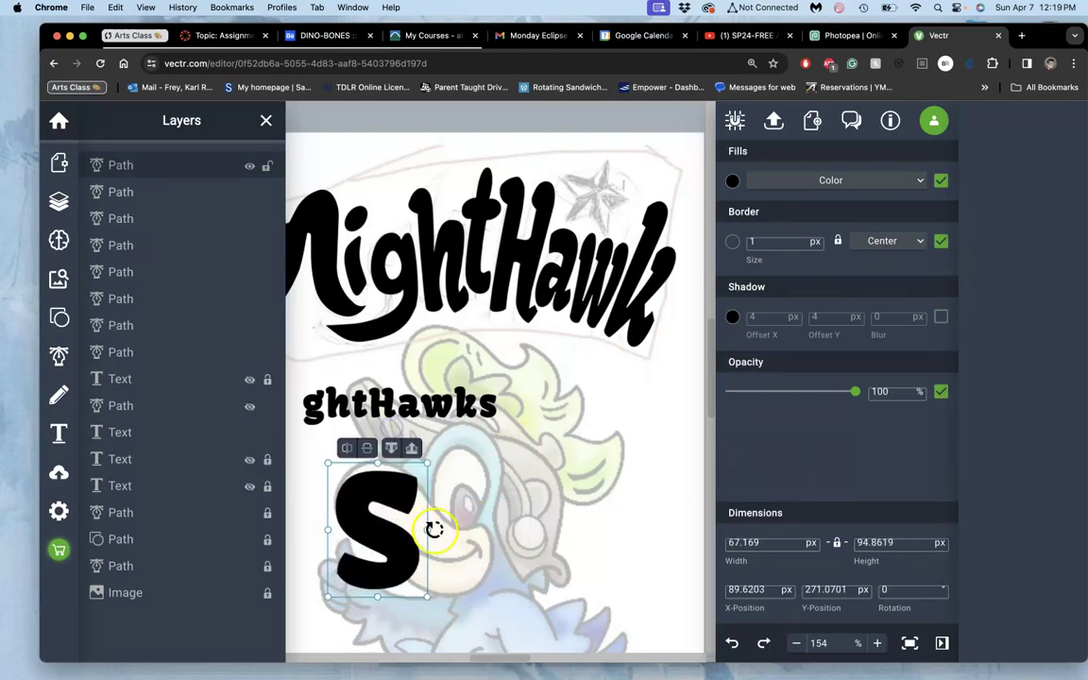
# Fit the s against the k at about 27 by 74 px, rotated 21°, and deselect it
pyautogui.moveTo(428, 532); pyautogui.dragTo(379, 530)
pyautogui.moveTo(380, 465); pyautogui.dragTo(693, 291)
pyautogui.scroll(-5, 543, 443)
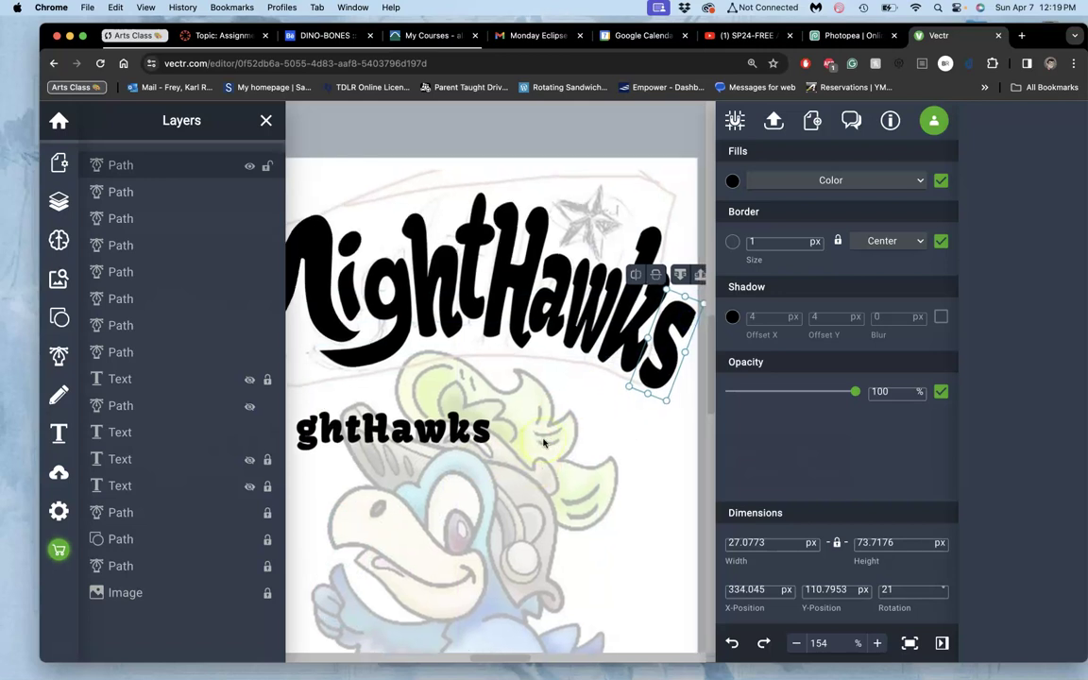
pyautogui.click(614, 508)
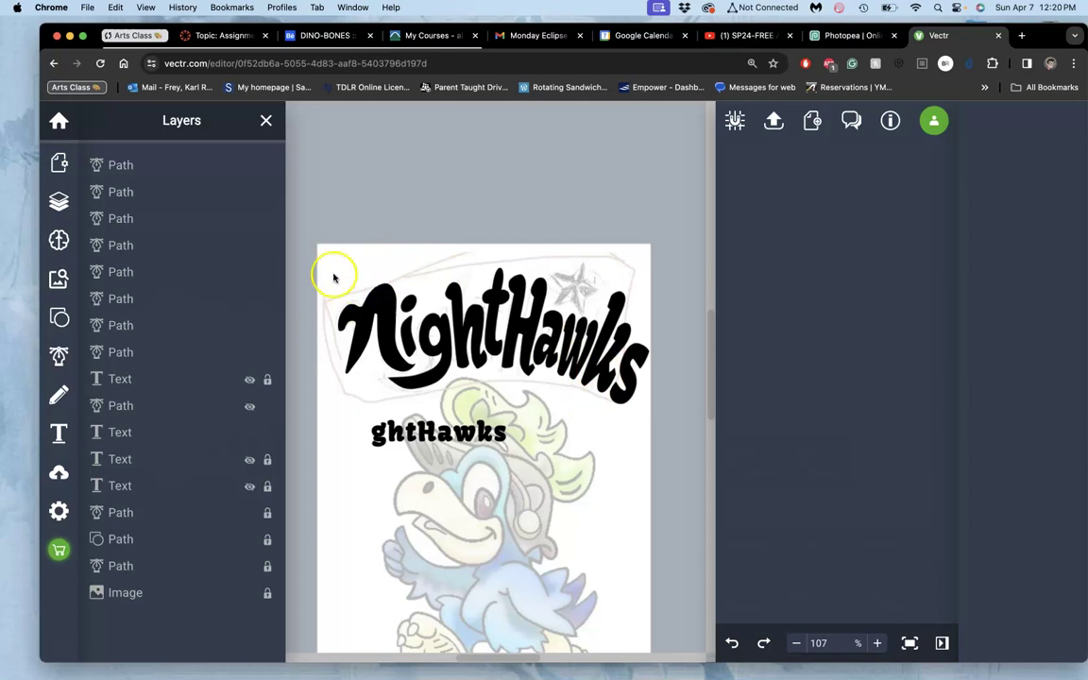
# Delete the text layer holding the ghtHawks sample
pyautogui.click(130, 379)
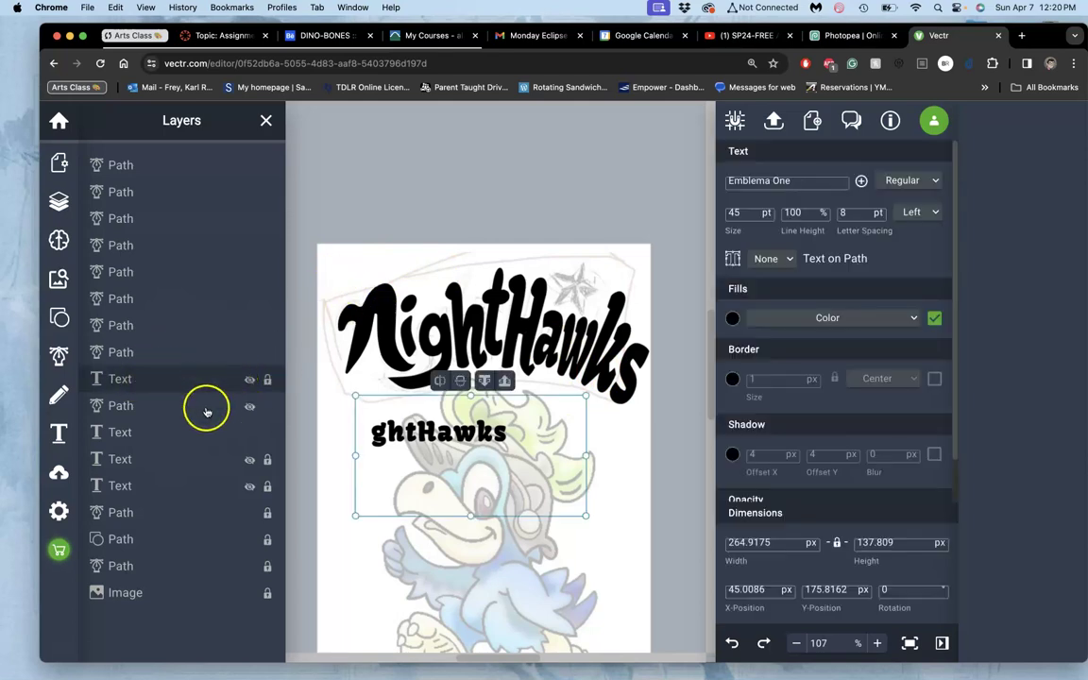
pyautogui.click(156, 435)
pyautogui.press('Delete')
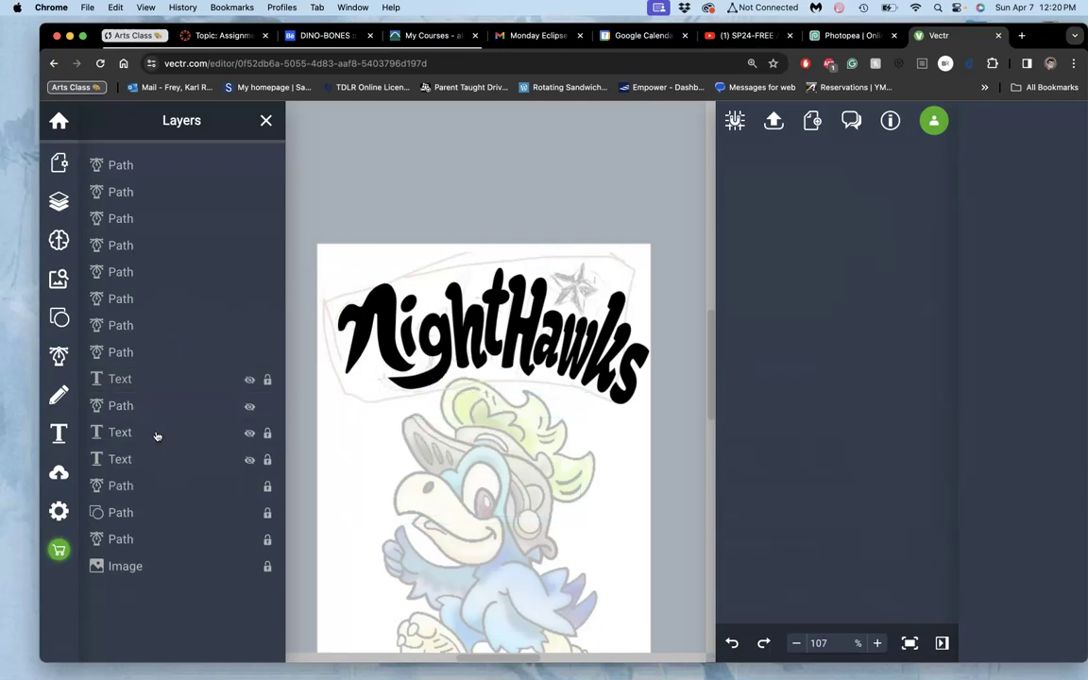
# Unlock and delete the two hidden text layers directly beneath the hidden path layer, starting with the Chewy one
pyautogui.click(155, 435)
pyautogui.click(267, 434)
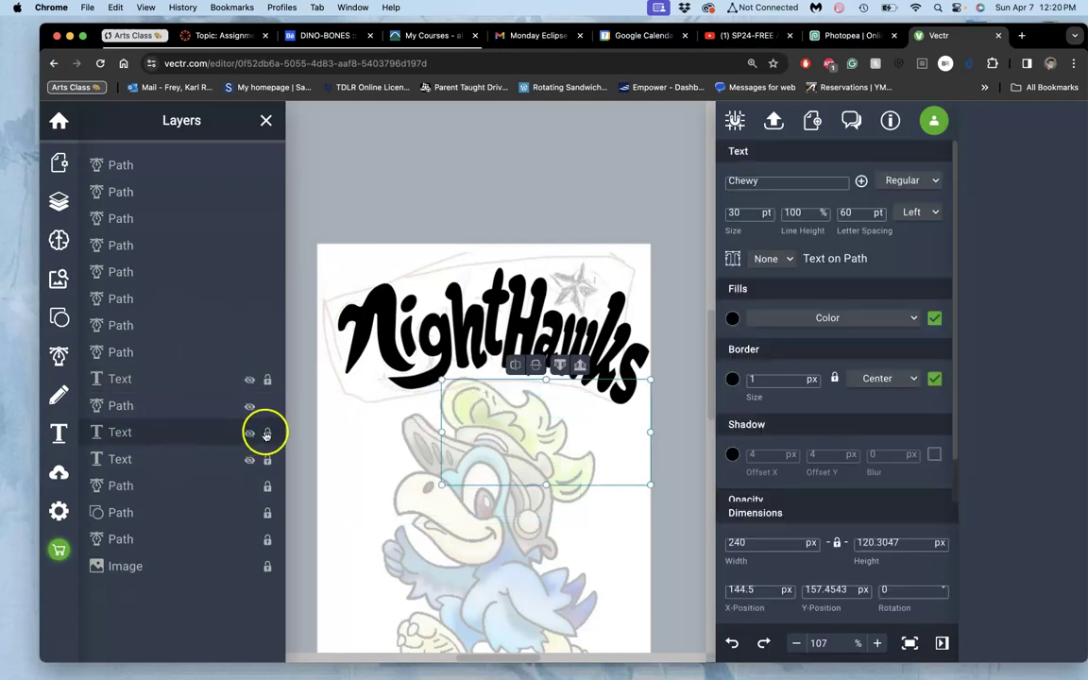
pyautogui.press('Delete')
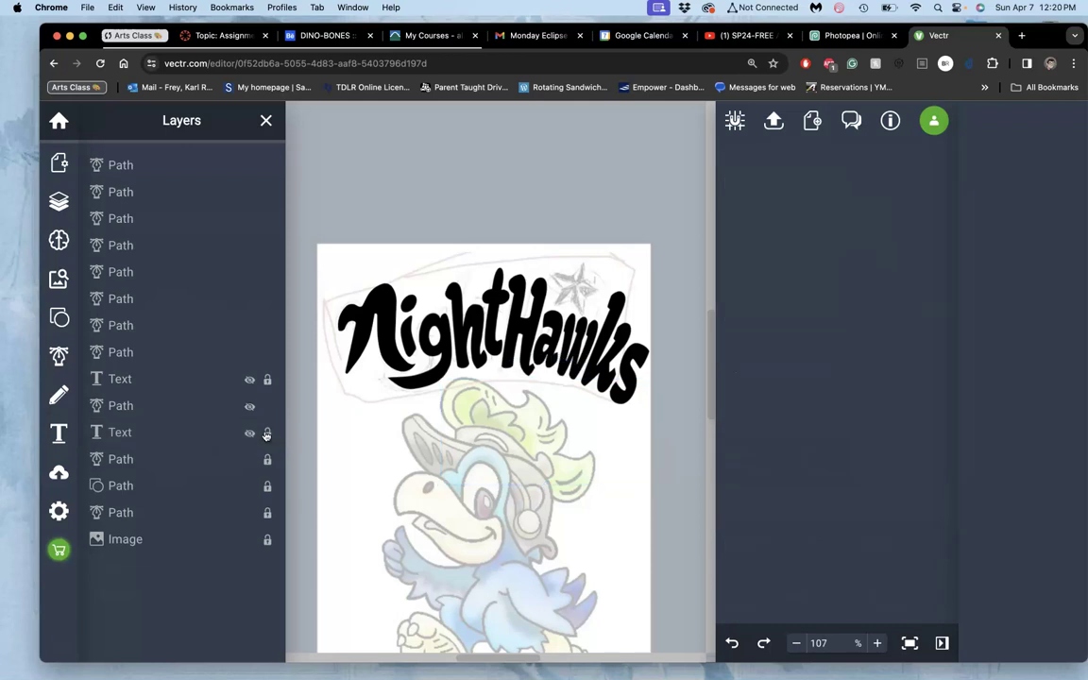
pyautogui.click(266, 434)
pyautogui.click(189, 435)
pyautogui.press('Delete')
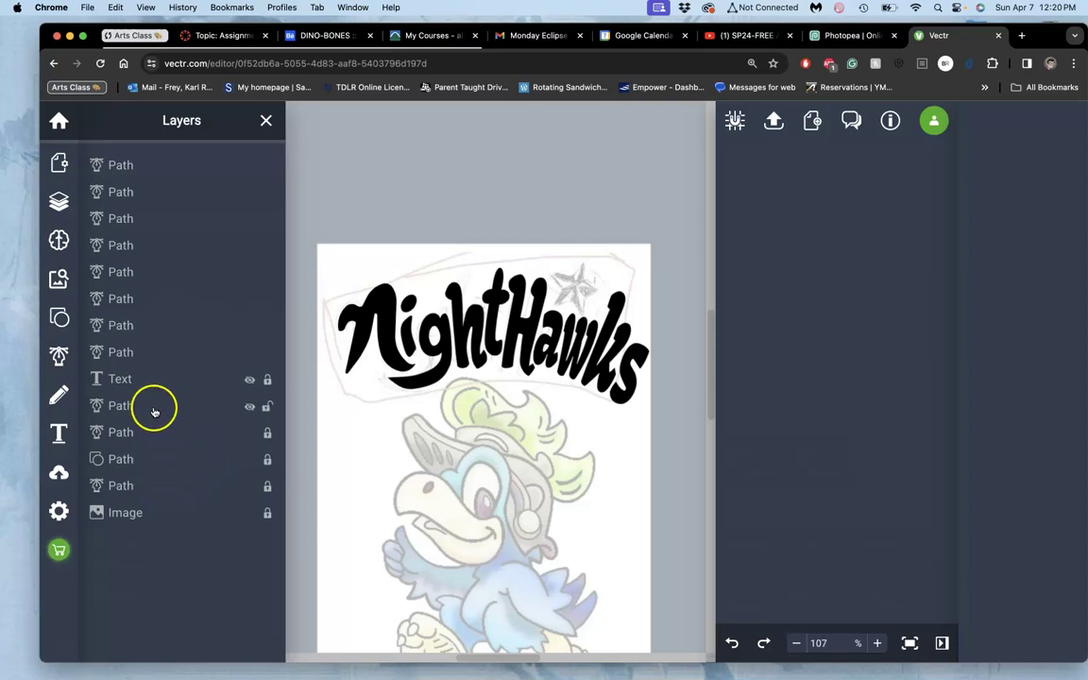
# Preview the hidden text layer, then undo back past the three text-layer deletions to restore the Kavoon ghtHawks text
pyautogui.click(248, 381)
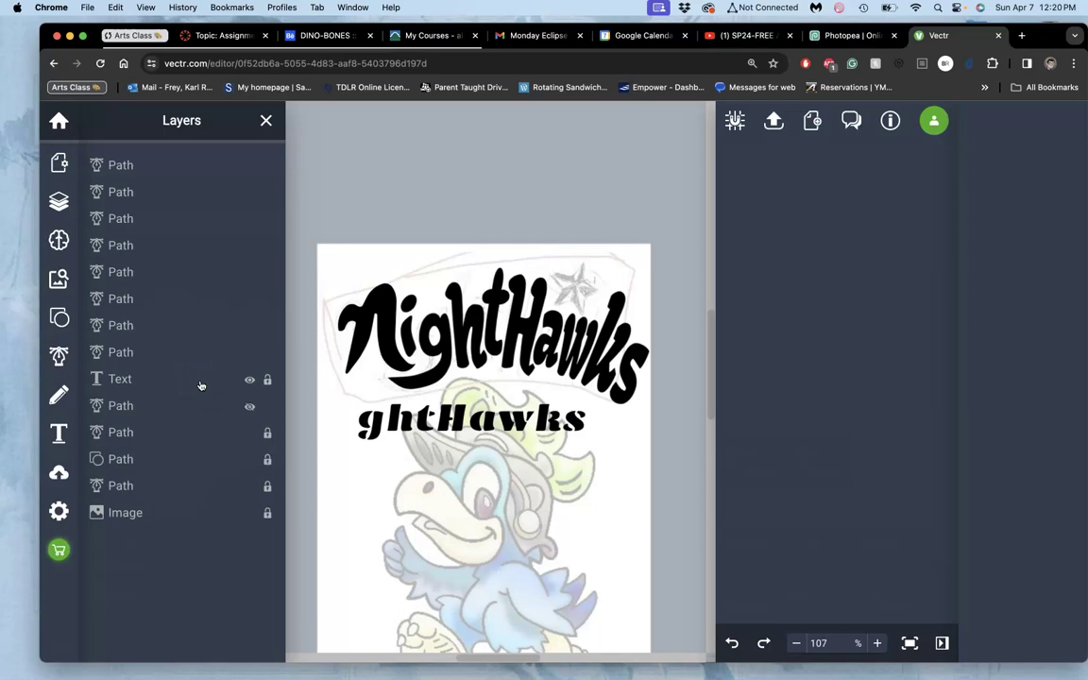
pyautogui.press('super+z')
pyautogui.press('super+z')
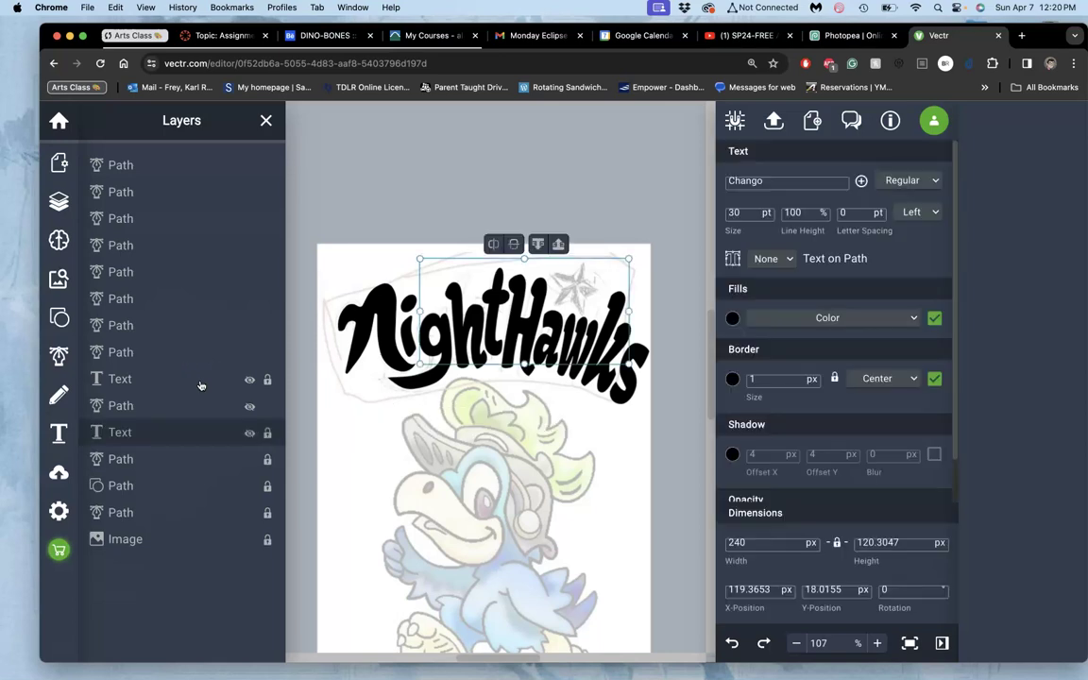
pyautogui.press('super+z')
pyautogui.hotkey('ctrl', 'v')
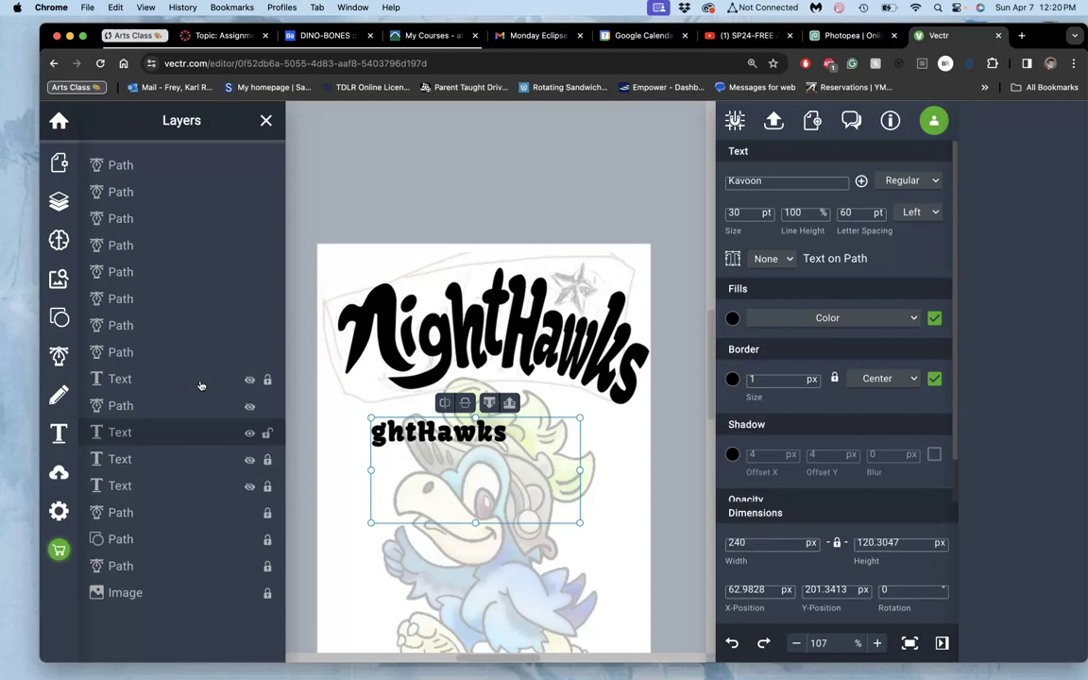
# Show, unlock and delete the Emblema One ghtHawks text layer above the hidden path layer
pyautogui.click(249, 381)
pyautogui.click(216, 381)
pyautogui.click(266, 378)
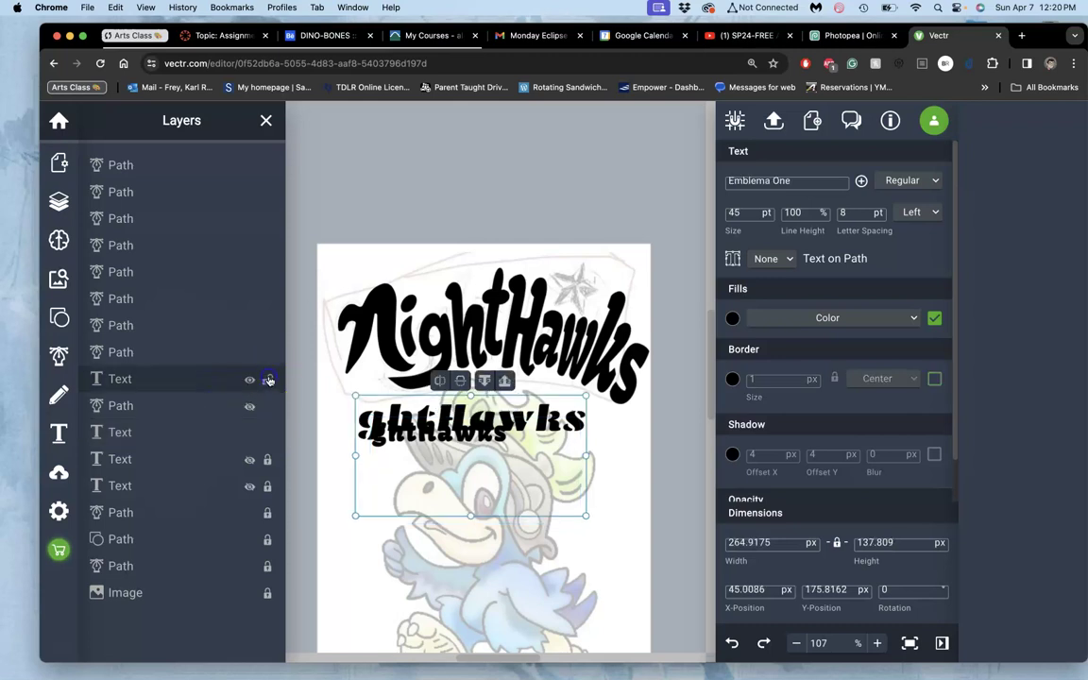
pyautogui.press('Delete')
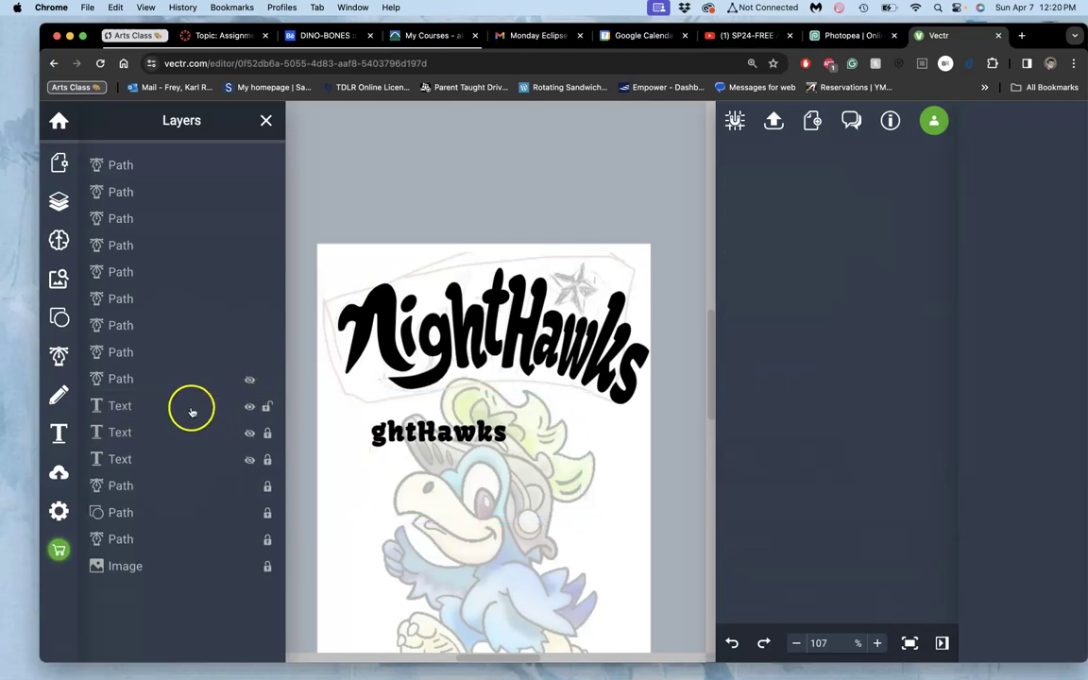
# Delete the two hidden text layers beneath the Kavoon ghtHawks text, including the Chango one, and lock and hide the Kavoon layer
pyautogui.click(226, 433)
pyautogui.press('Delete')
pyautogui.click(268, 435)
pyautogui.click(189, 438)
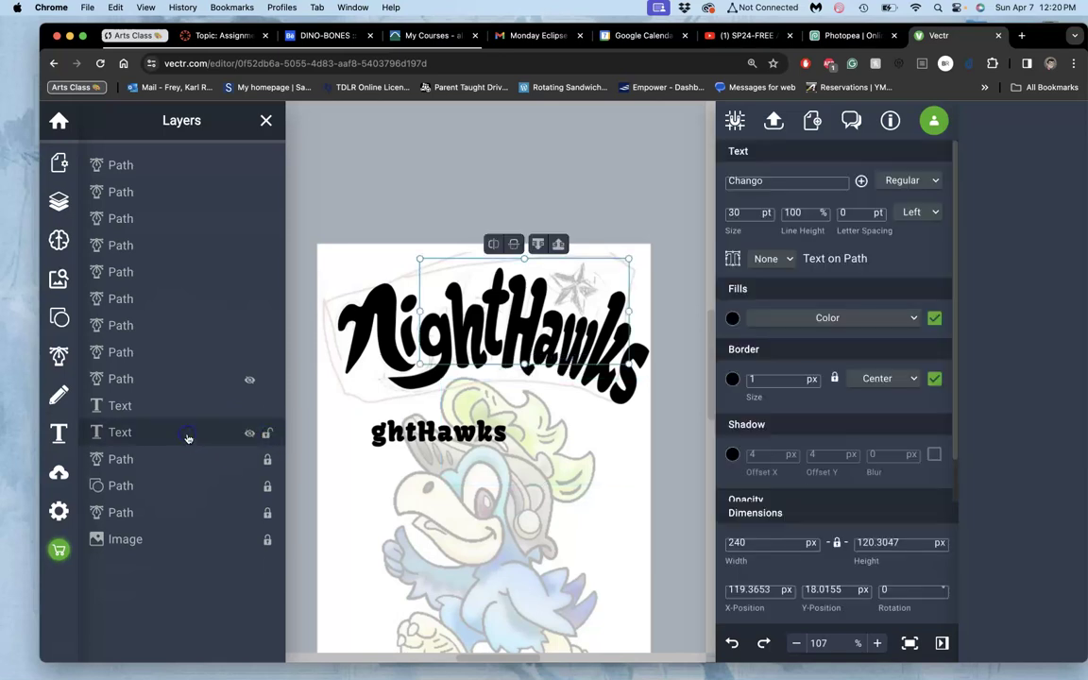
pyautogui.press('Delete')
pyautogui.click(268, 407)
pyautogui.click(250, 409)
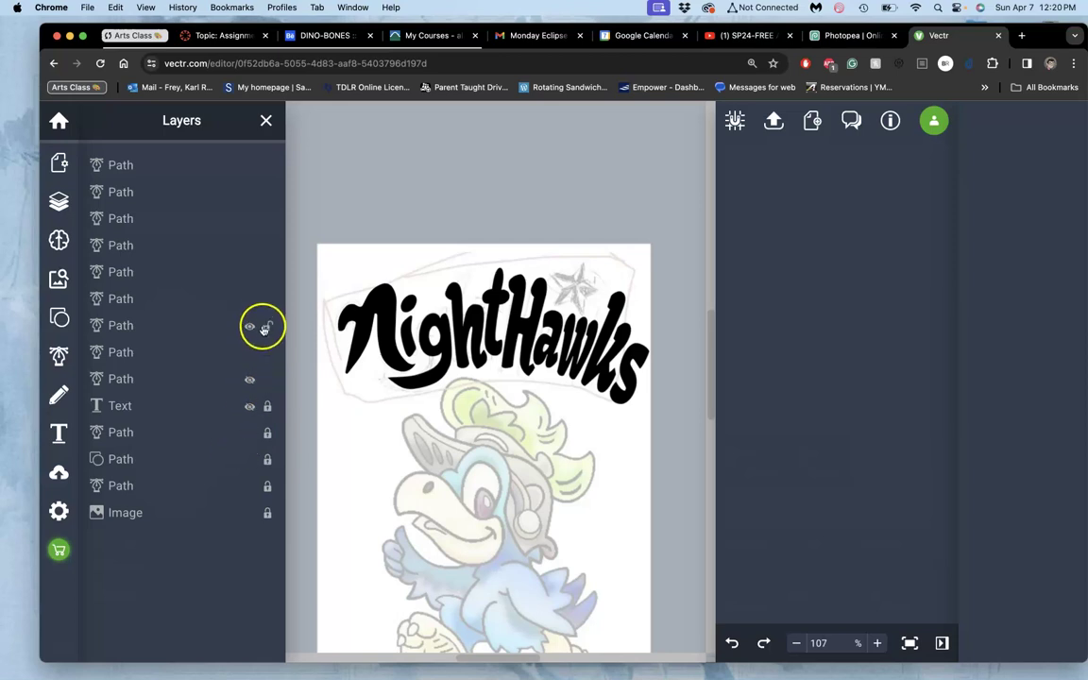
# Unlock the three locked path layers directly above the image layer
pyautogui.click(251, 436)
pyautogui.click(250, 435)
pyautogui.click(267, 457)
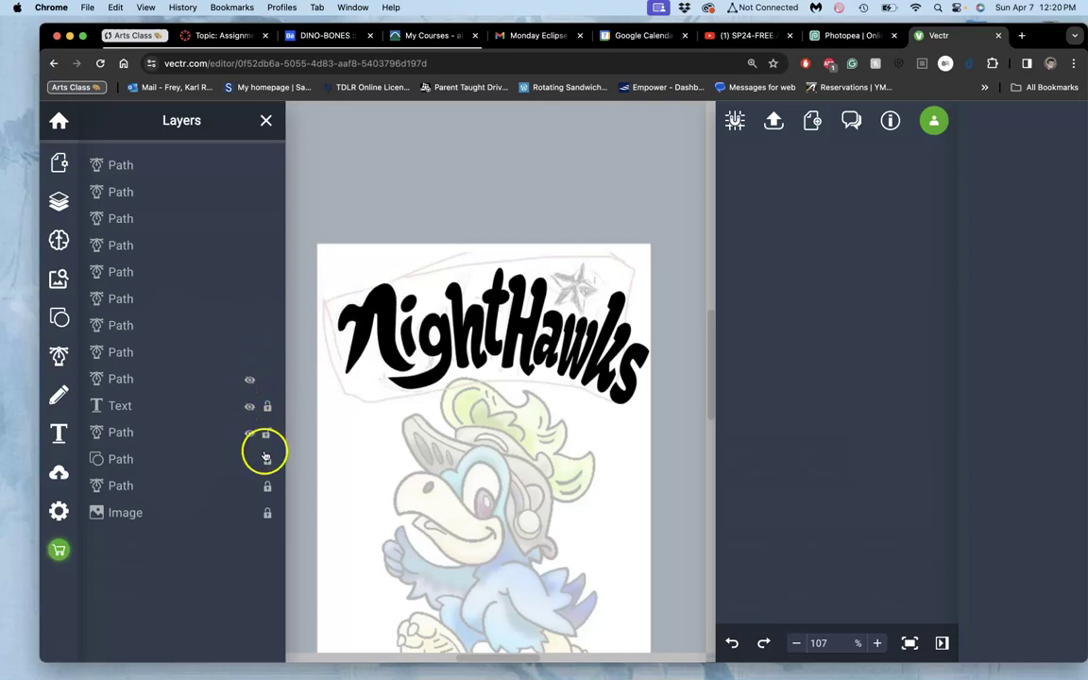
pyautogui.click(267, 488)
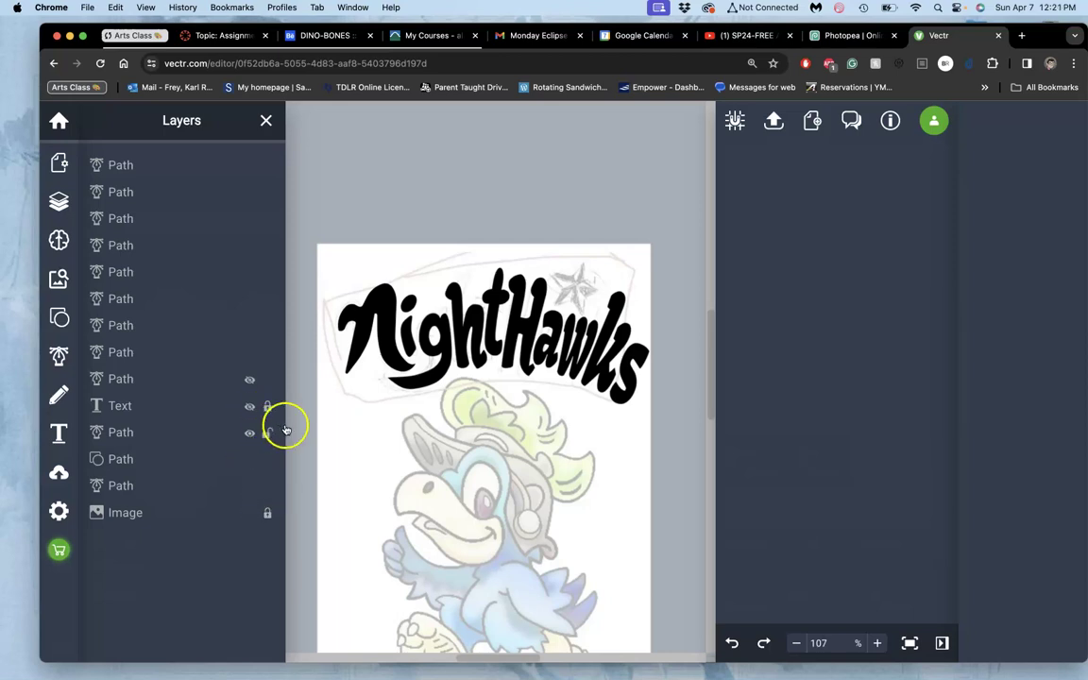
# Show the hidden path layer above the locked text layer to examine what it holds
pyautogui.click(248, 382)
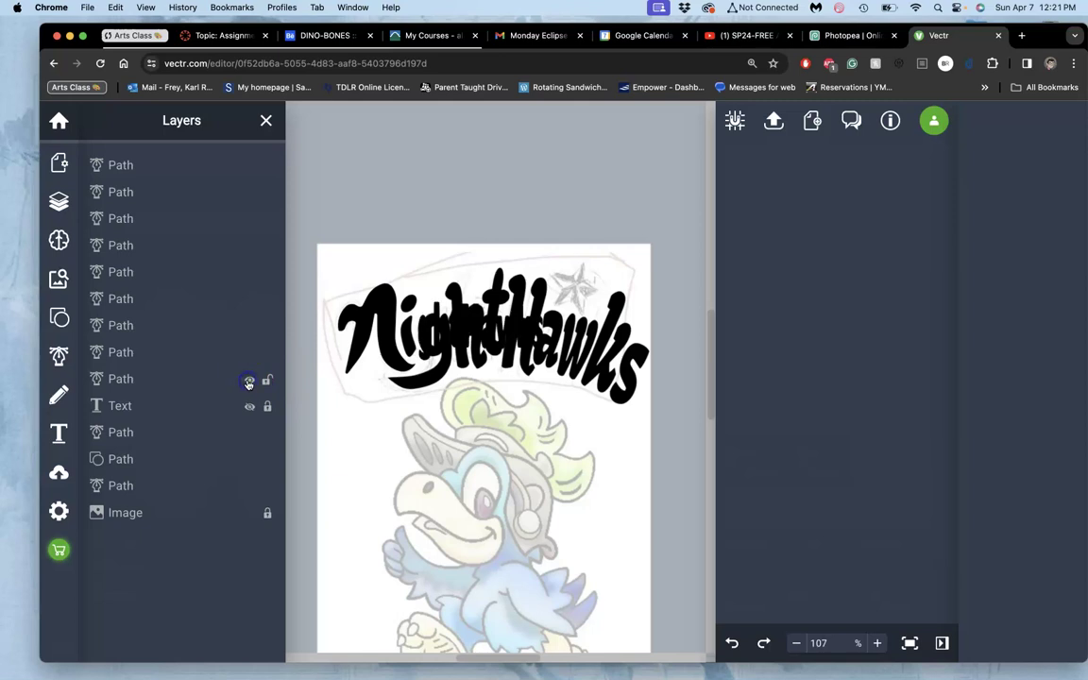
pyautogui.click(248, 382)
pyautogui.click(248, 381)
pyautogui.click(126, 382)
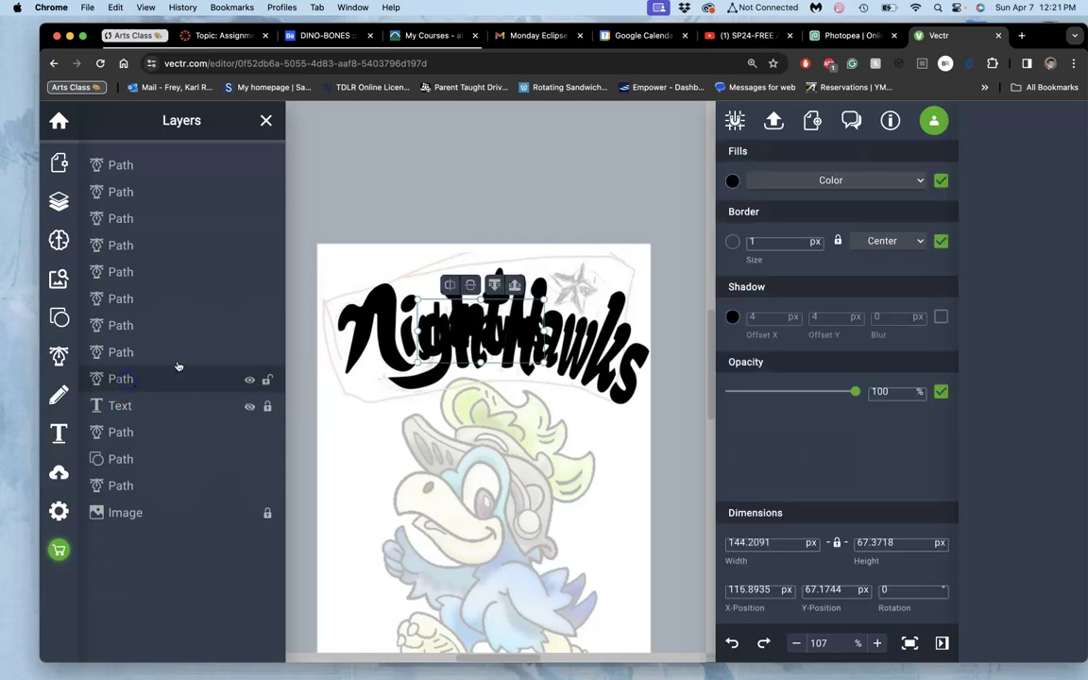
pyautogui.click(446, 298)
pyautogui.moveTo(445, 299); pyautogui.dragTo(436, 453)
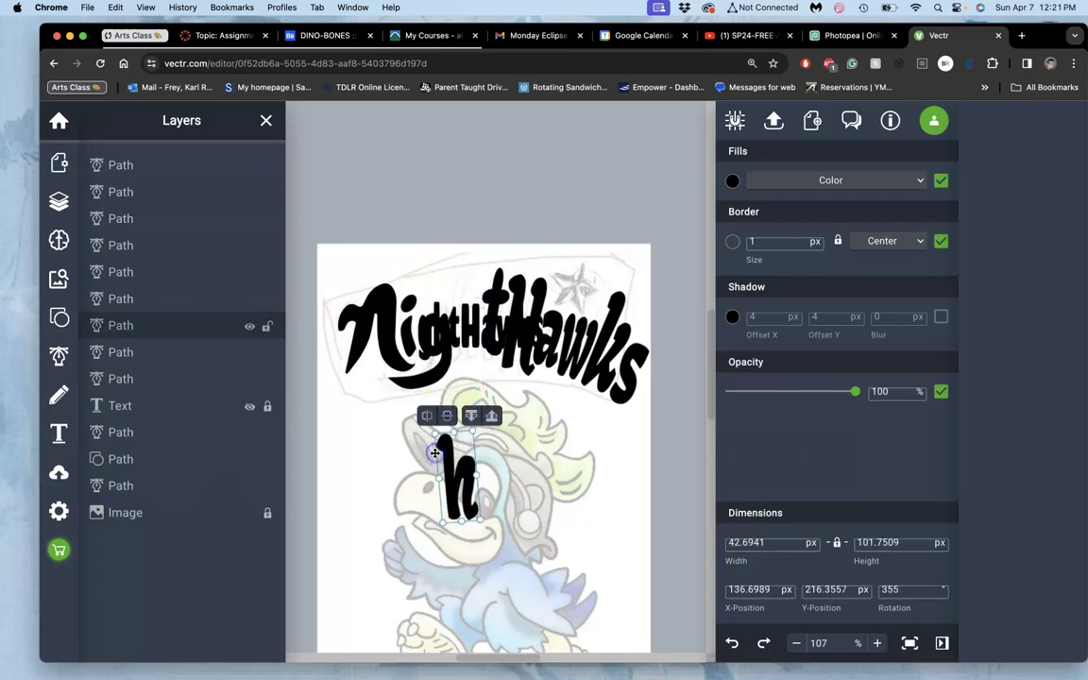
pyautogui.press('super+z')
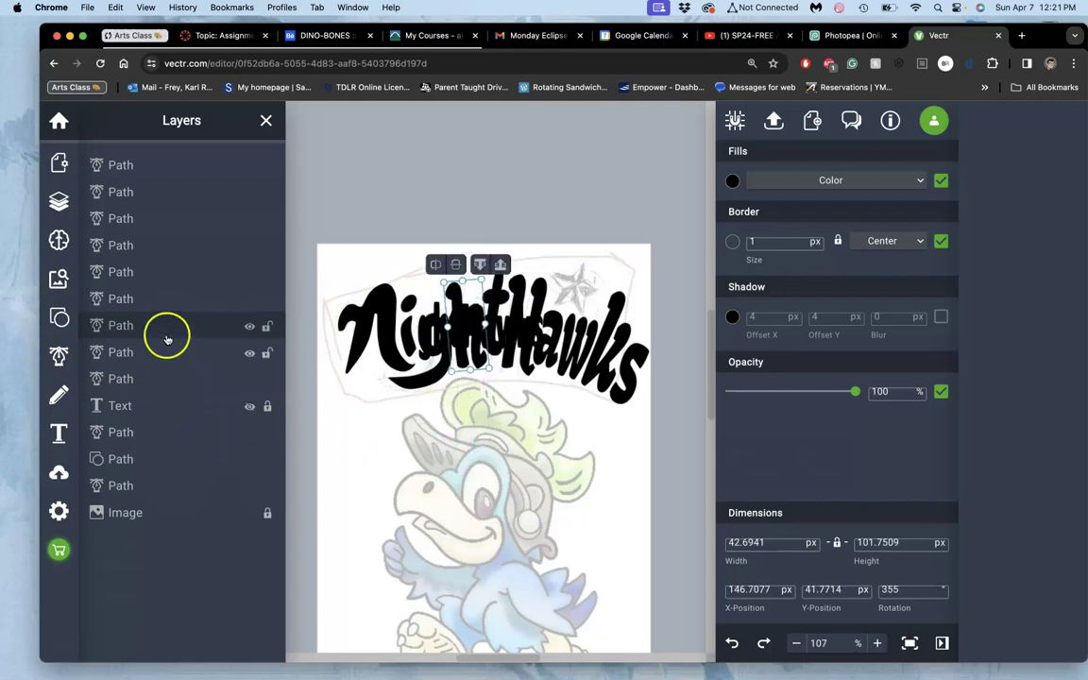
# Delete the leftover path layer that overlaps the middle of the NightHawks lettering
pyautogui.click(133, 381)
pyautogui.click(250, 381)
pyautogui.click(251, 382)
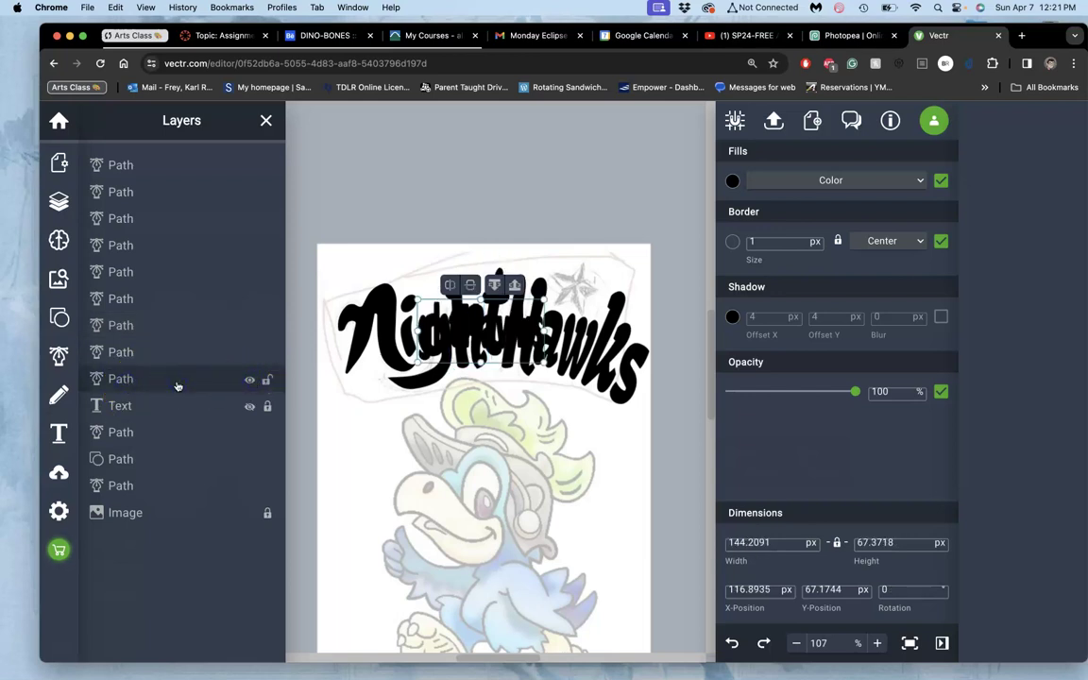
pyautogui.press('Delete')
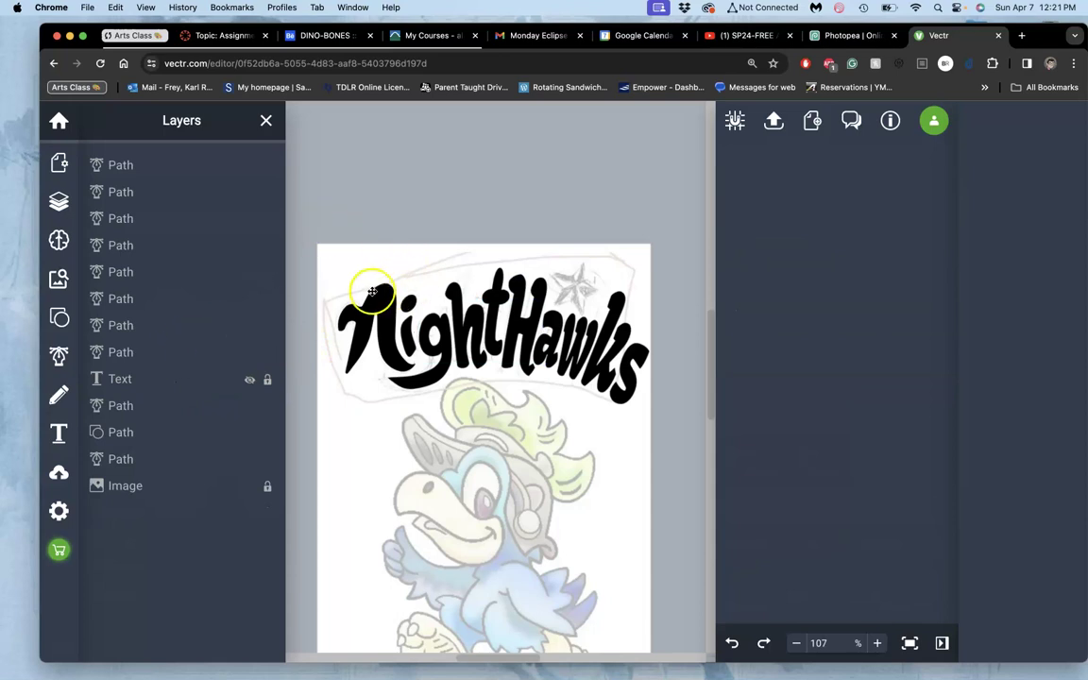
# Select all the NightHawks letters together, rotate them to 357°, reposition them over the sketched banner and deselect them
pyautogui.moveTo(323, 265); pyautogui.dragTo(656, 411)
pyautogui.moveTo(571, 349)
pyautogui.mouseDown()
pyautogui.moveTo(570, 378)
pyautogui.moveTo(567, 361)
pyautogui.mouseUp()
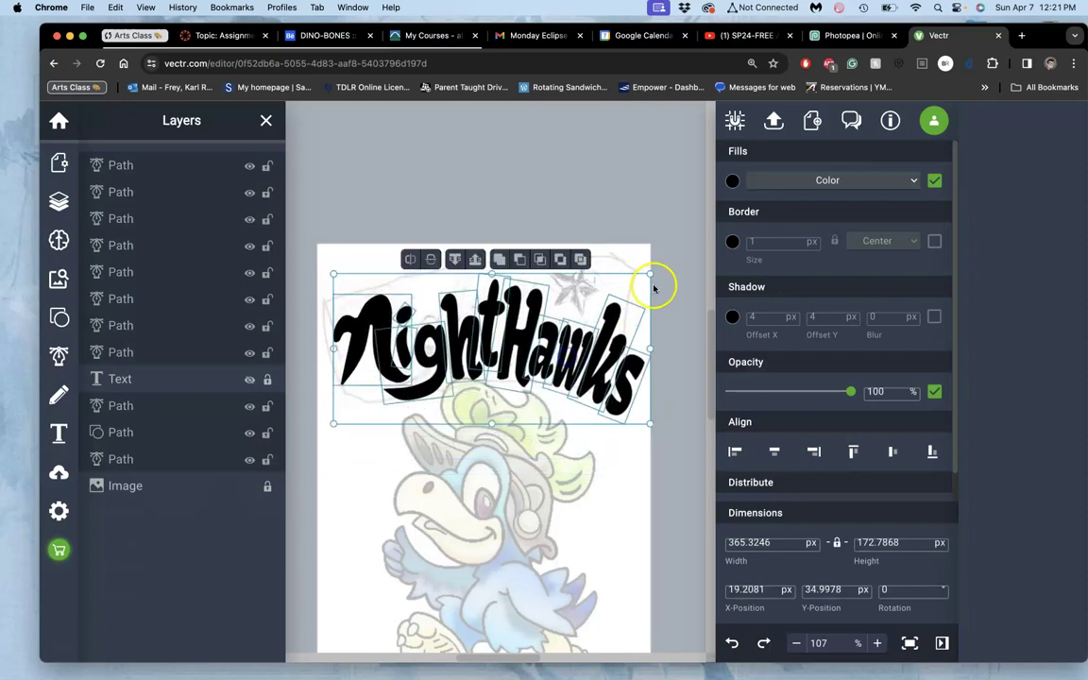
pyautogui.moveTo(657, 262); pyautogui.dragTo(655, 257)
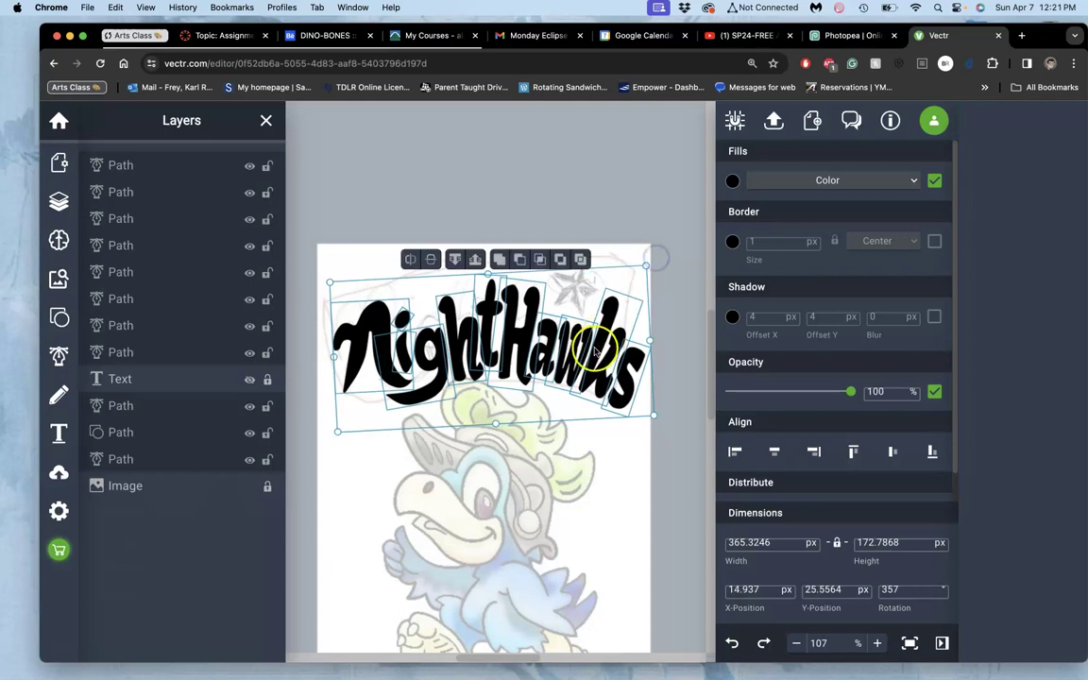
pyautogui.moveTo(598, 351); pyautogui.dragTo(592, 331)
pyautogui.click(688, 360)
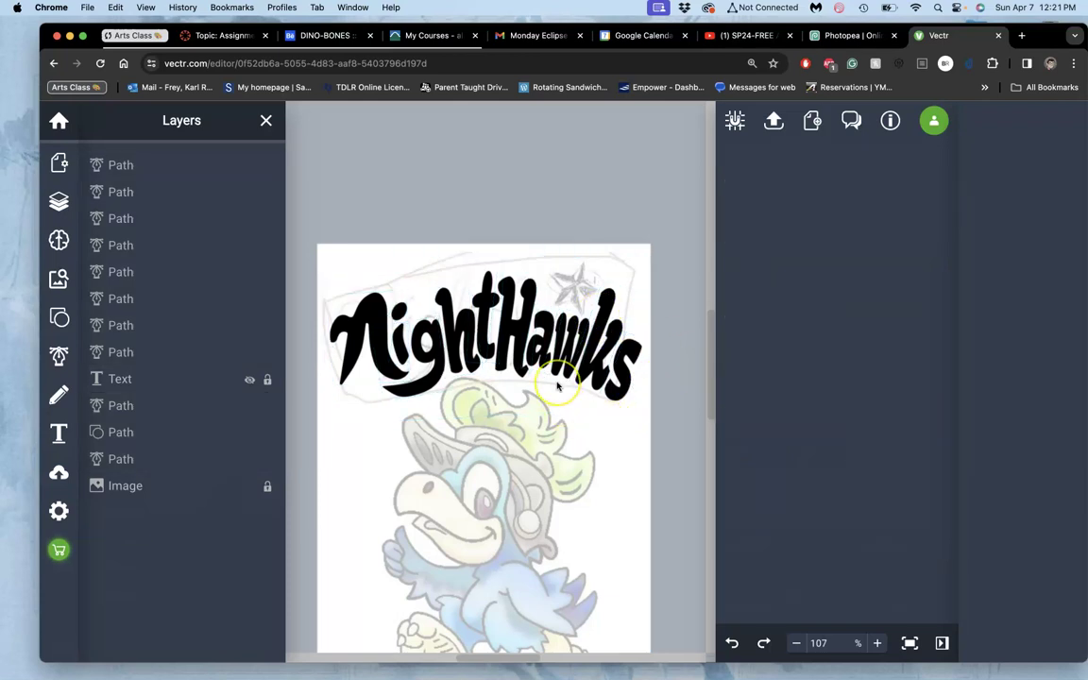
# Open the w for point editing and remove the notch's corner point on the outer edge of its first stem
pyautogui.scroll(10, 558, 386)
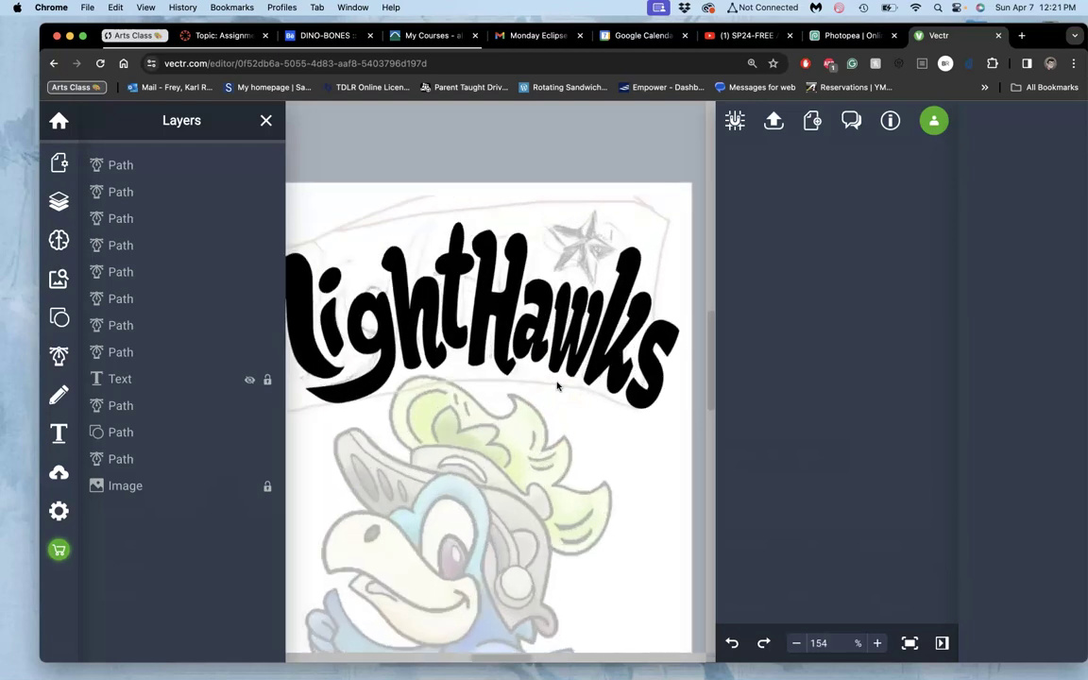
pyautogui.hscroll(3, 557, 385)
pyautogui.scroll(2, 557, 385)
pyautogui.click(485, 290)
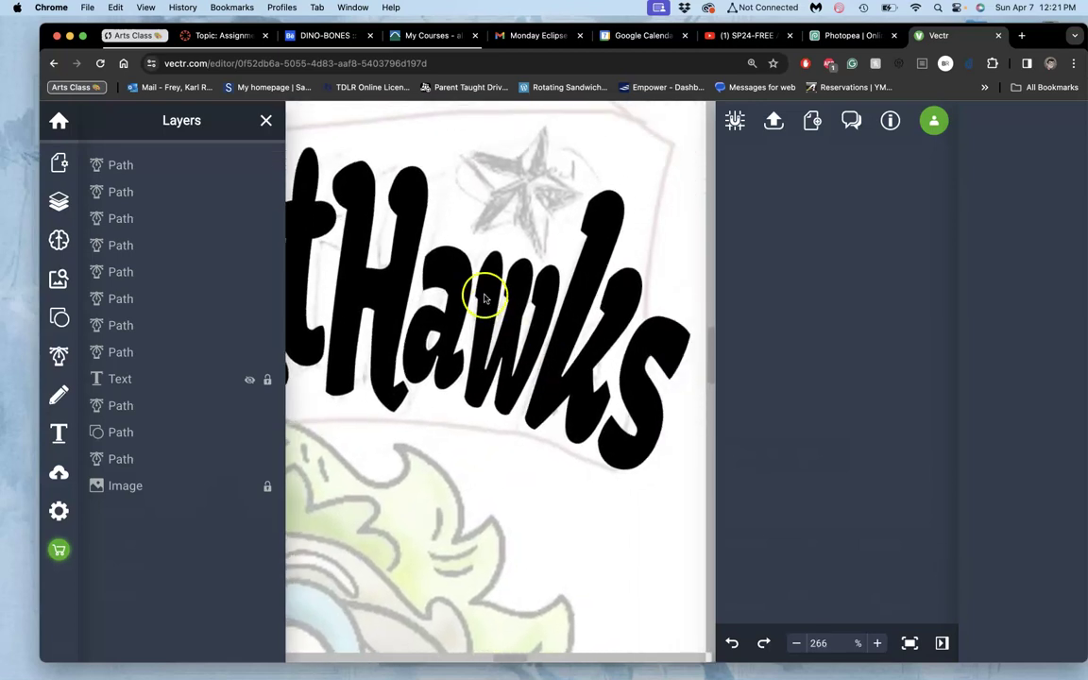
pyautogui.doubleClick(489, 294)
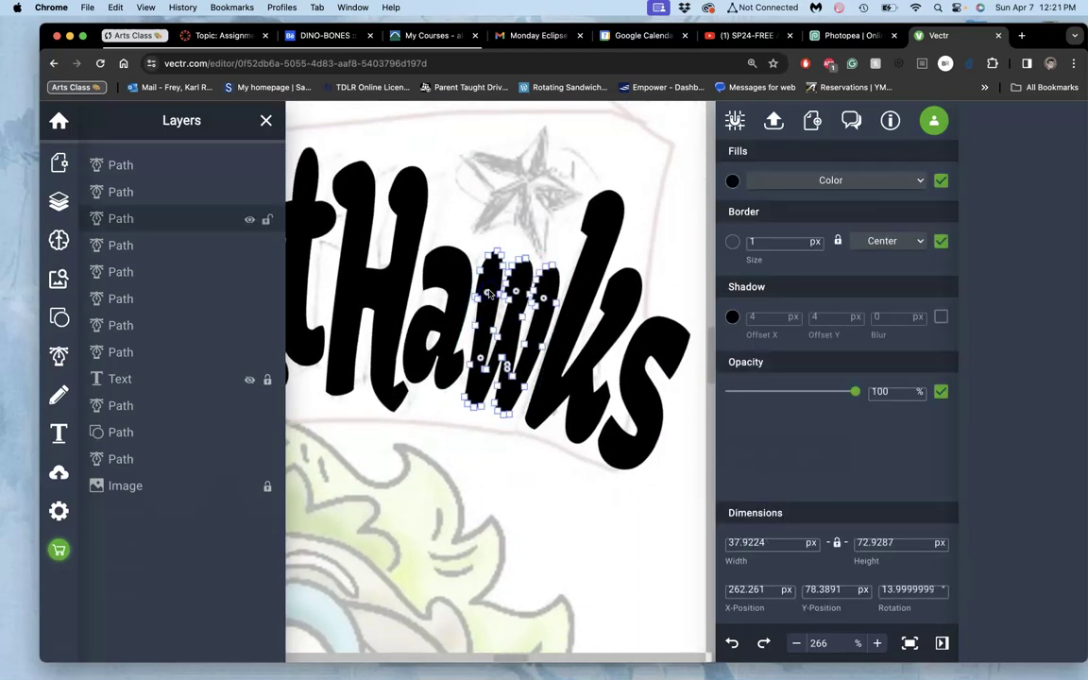
pyautogui.scroll(10, 490, 294)
pyautogui.hscroll(5, 489, 294)
pyautogui.scroll(2, 489, 293)
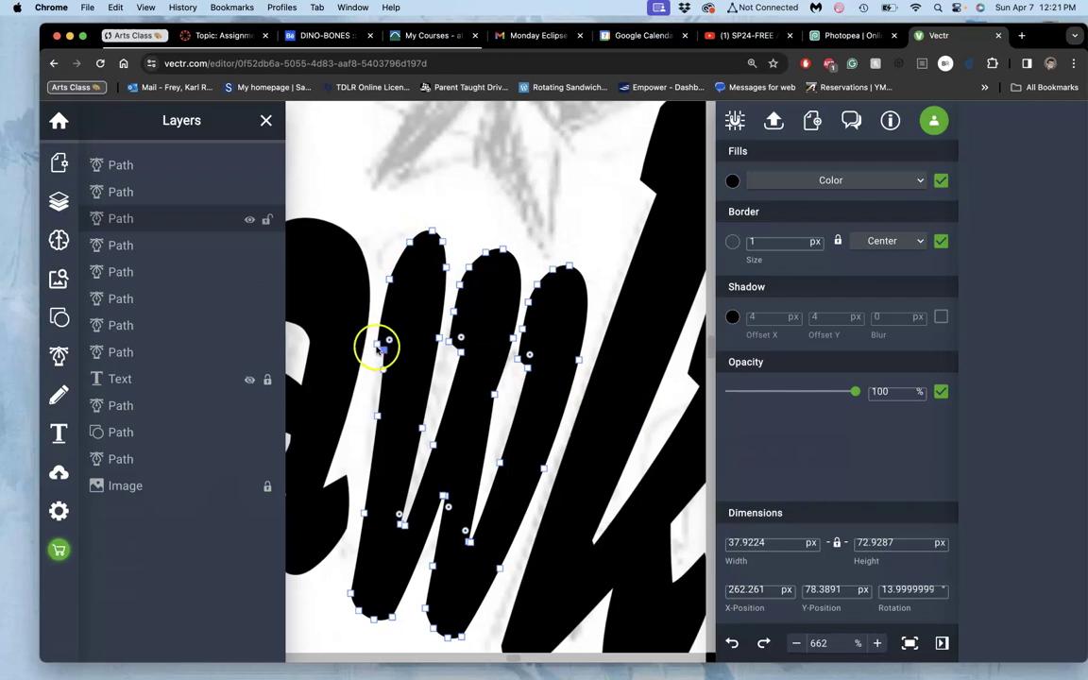
pyautogui.click(378, 345)
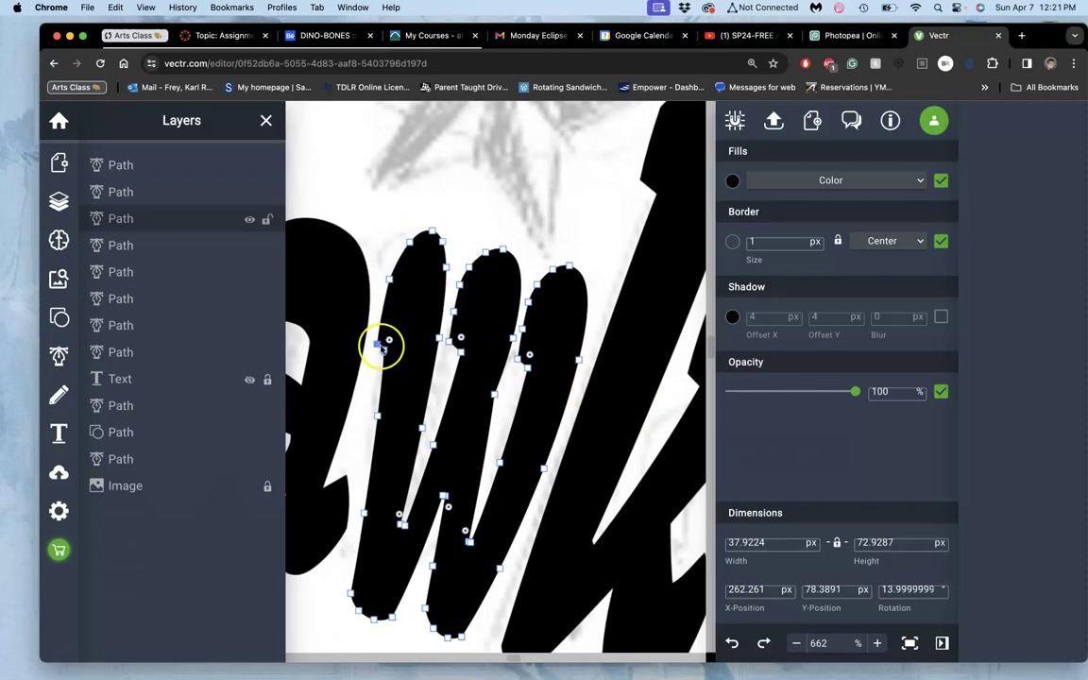
pyautogui.keyDown('shift'); pyautogui.click(388, 280); pyautogui.keyUp('shift')
pyautogui.keyDown('shift'); pyautogui.click(409, 238); pyautogui.keyUp('shift')
pyautogui.doubleClick(409, 280)
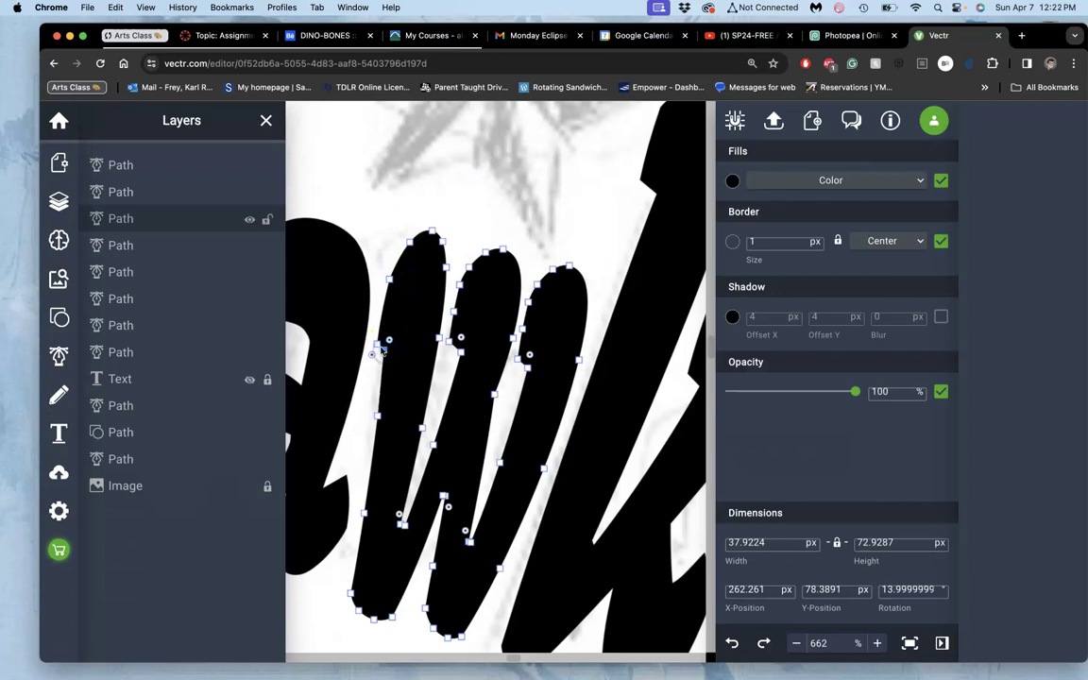
pyautogui.click(379, 345)
pyautogui.moveTo(445, 319); pyautogui.dragTo(392, 281)
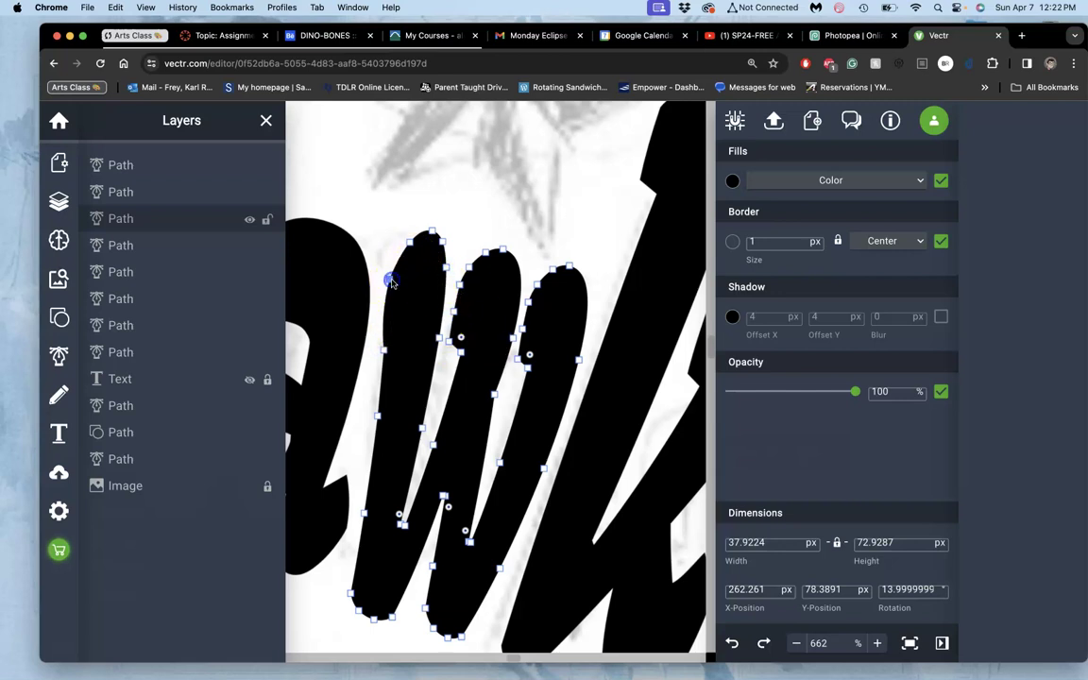
pyautogui.doubleClick(411, 242)
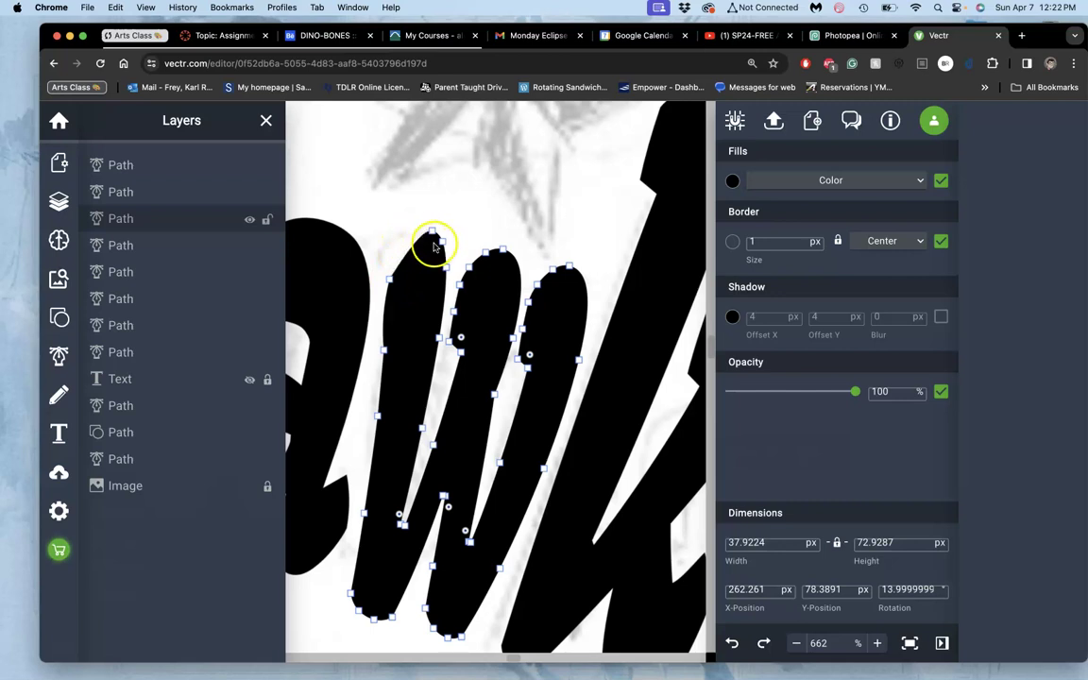
pyautogui.moveTo(434, 242); pyautogui.dragTo(435, 236)
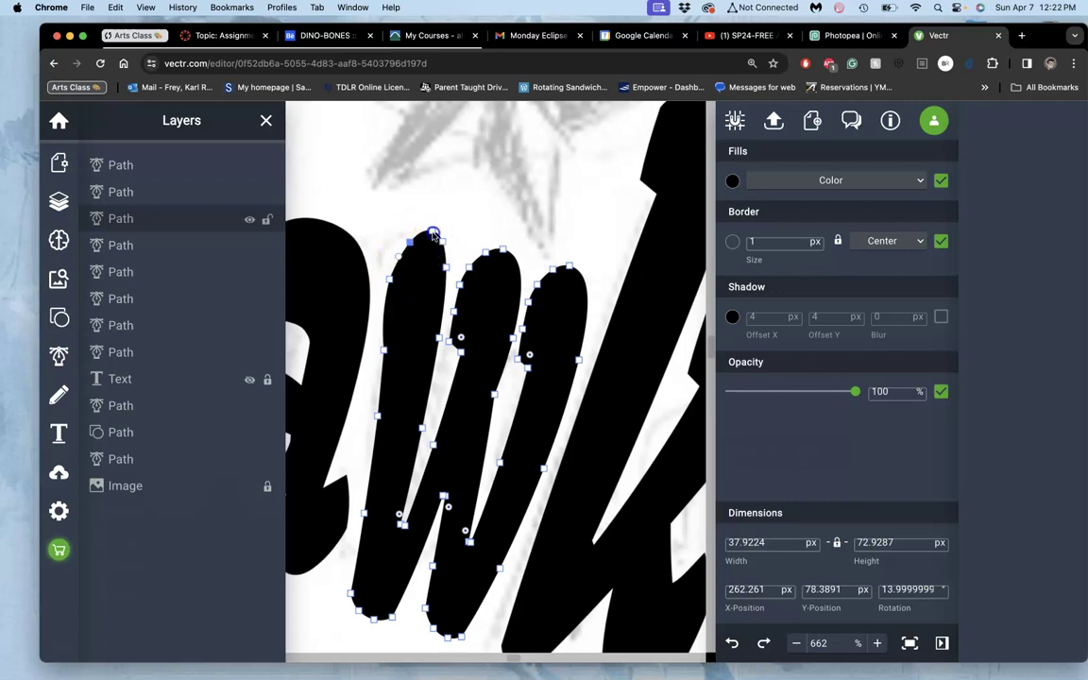
pyautogui.click(441, 240)
pyautogui.click(445, 269)
pyautogui.click(437, 339)
pyautogui.click(416, 350)
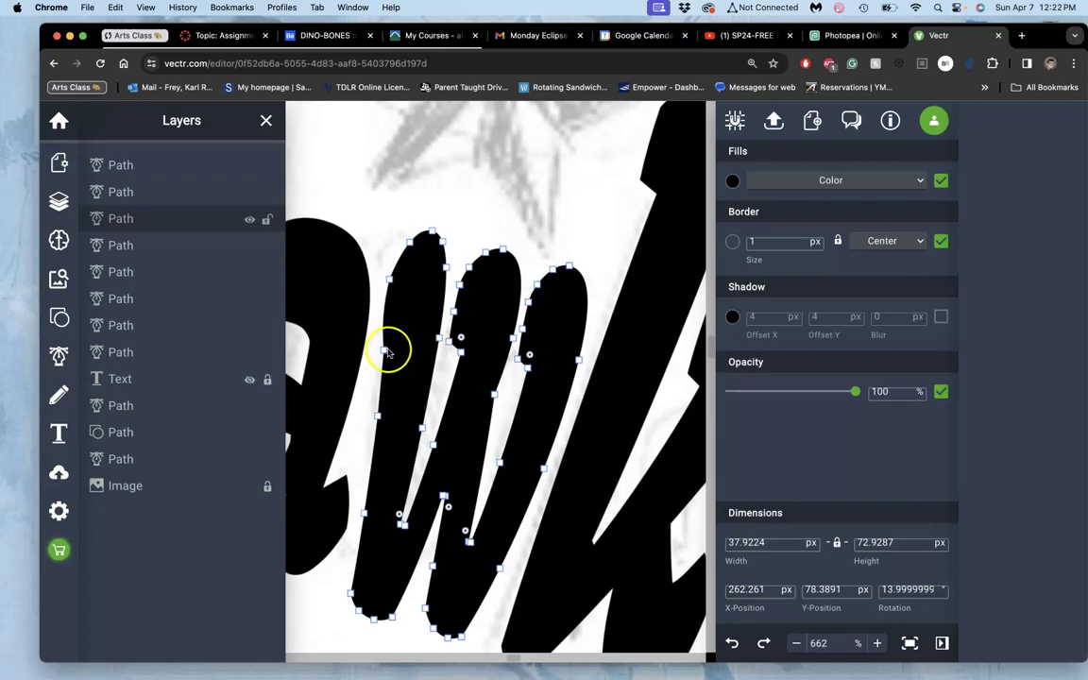
pyautogui.click(403, 377)
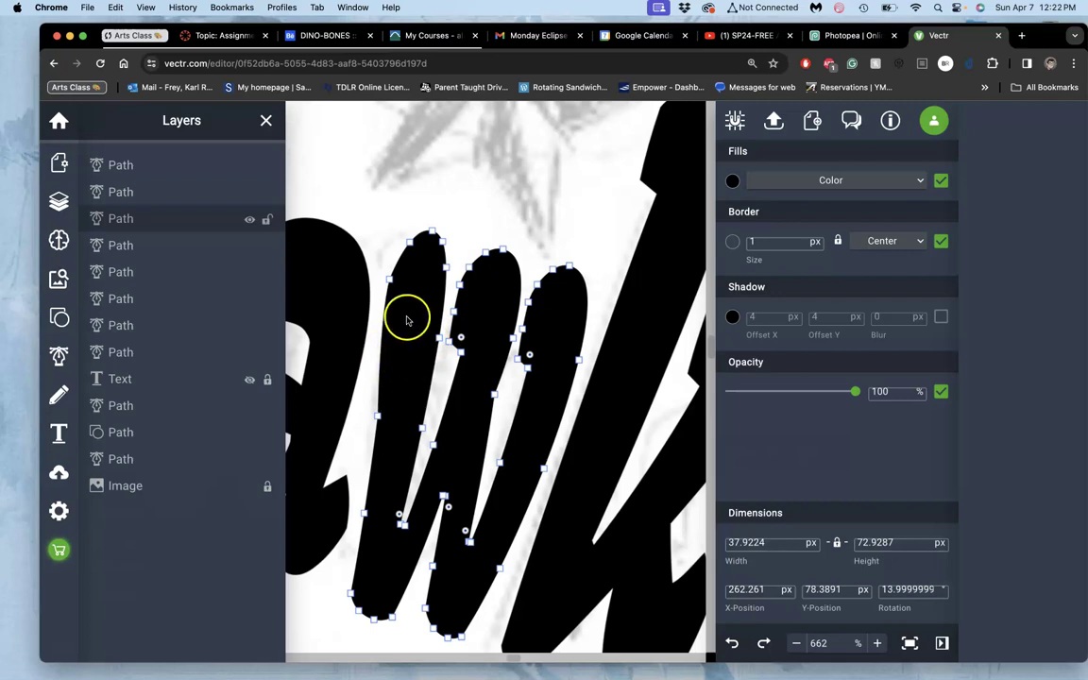
pyautogui.press('super+z')
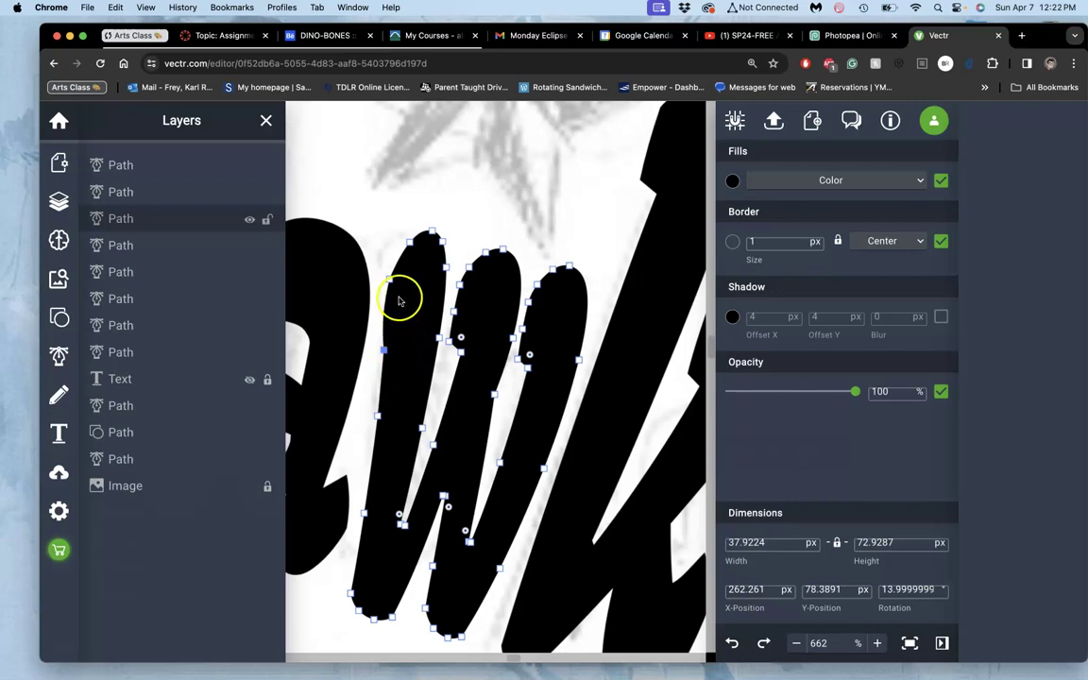
# Raise the points around the tip of the w's first stem together, stretching the w to about 40 by 88 px, and deselect it
pyautogui.moveTo(392, 279); pyautogui.dragTo(408, 243)
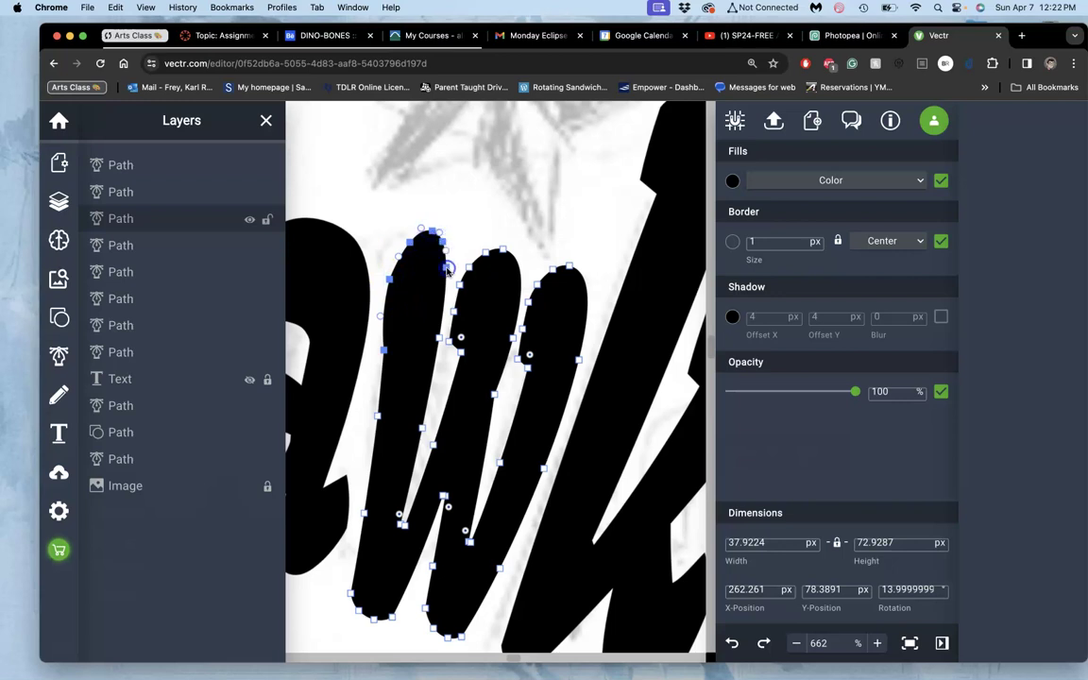
pyautogui.moveTo(440, 342); pyautogui.dragTo(418, 161)
pyautogui.click(479, 187)
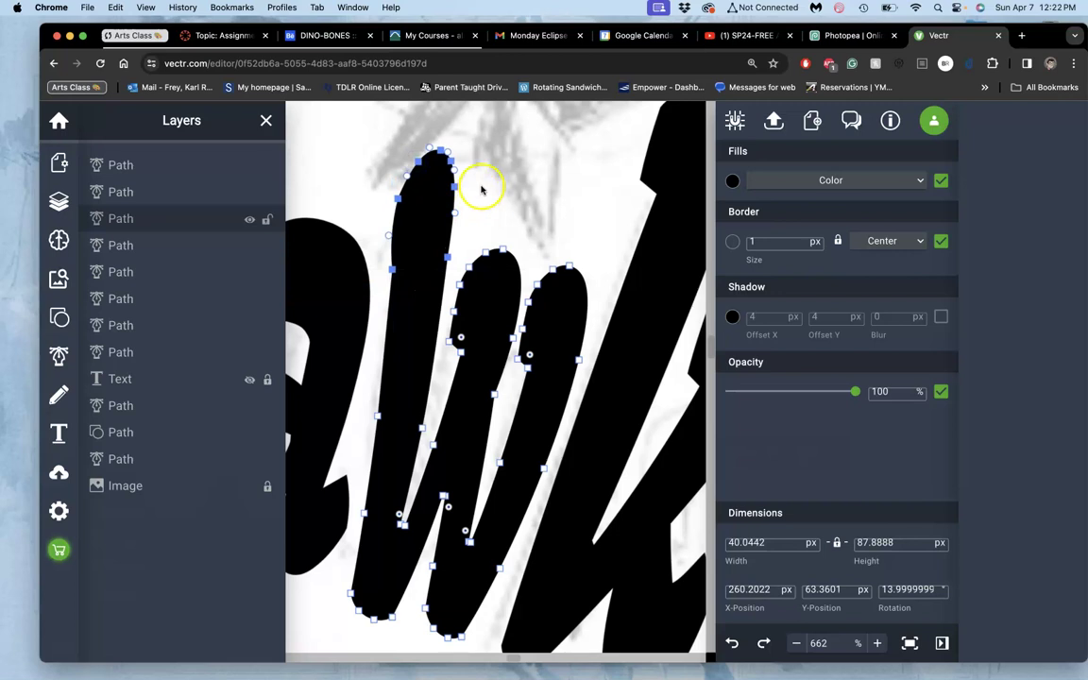
pyautogui.click(501, 244)
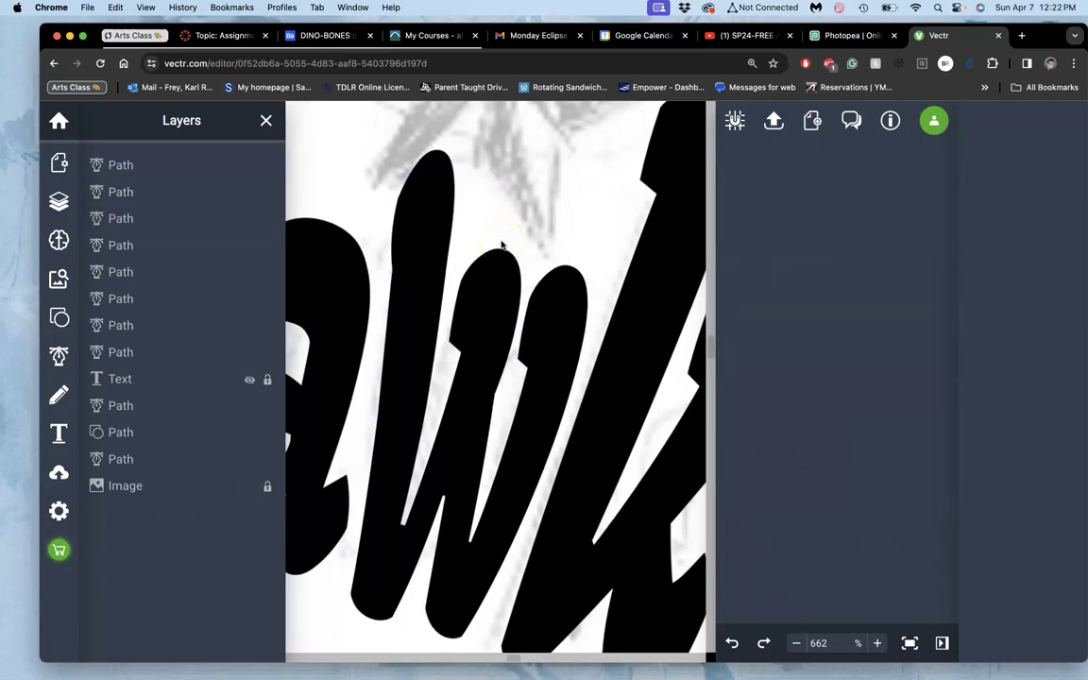
pyautogui.scroll(-10, 501, 244)
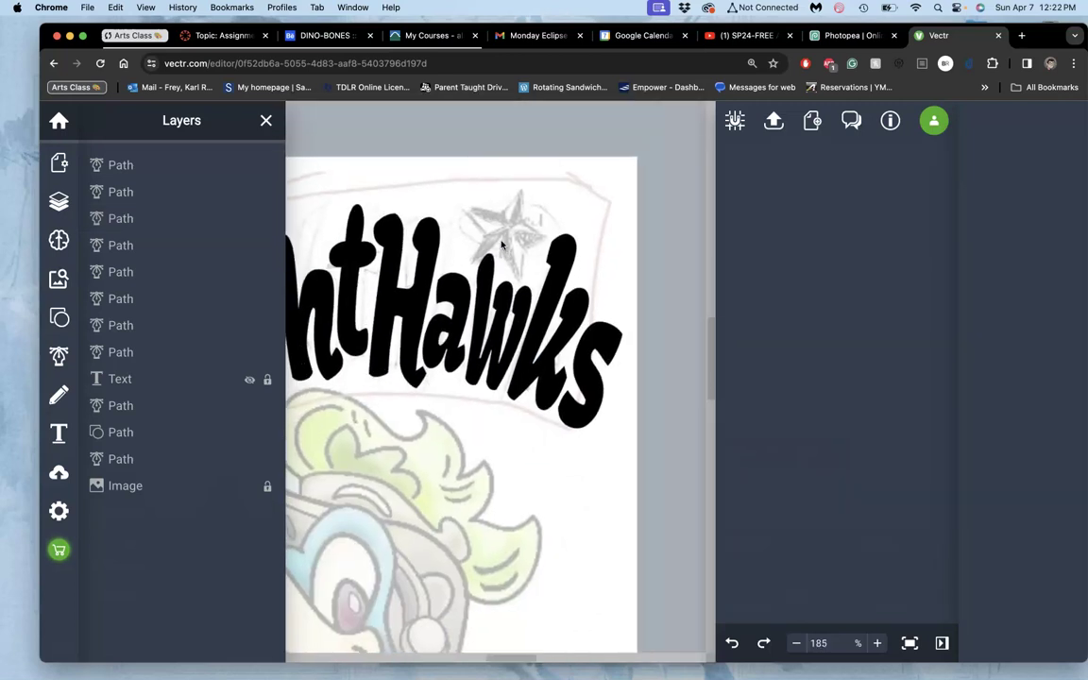
pyautogui.scroll(5, 501, 244)
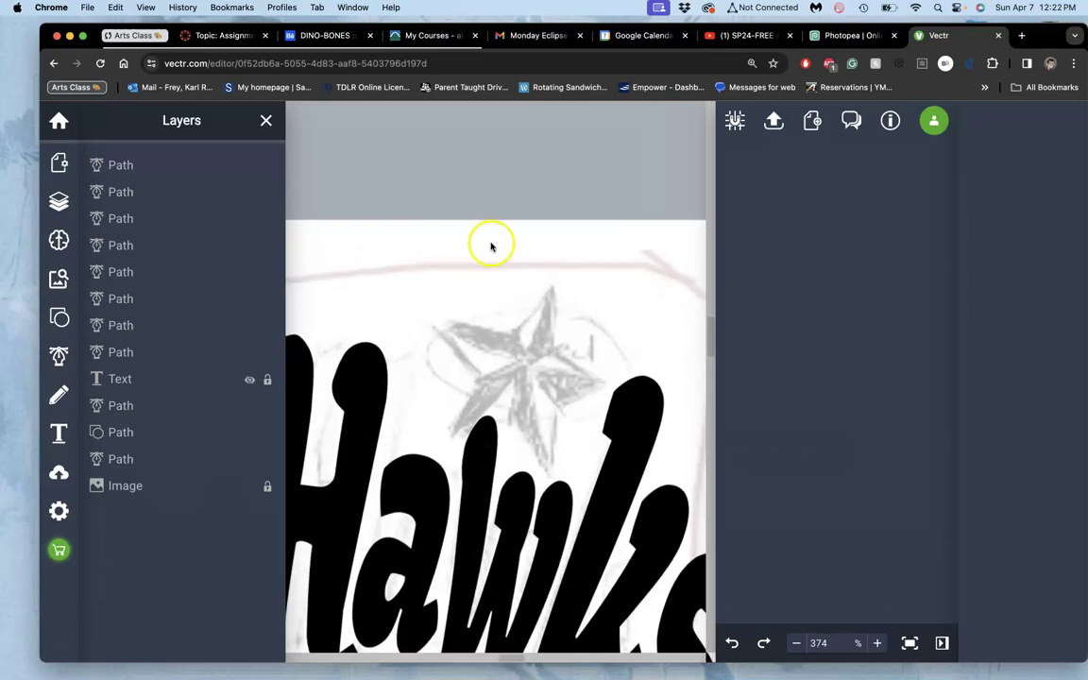
# Reopen the w for point editing, lower the points around its first stem's tip to a height of about 82 px, and deselect it
pyautogui.click(471, 495)
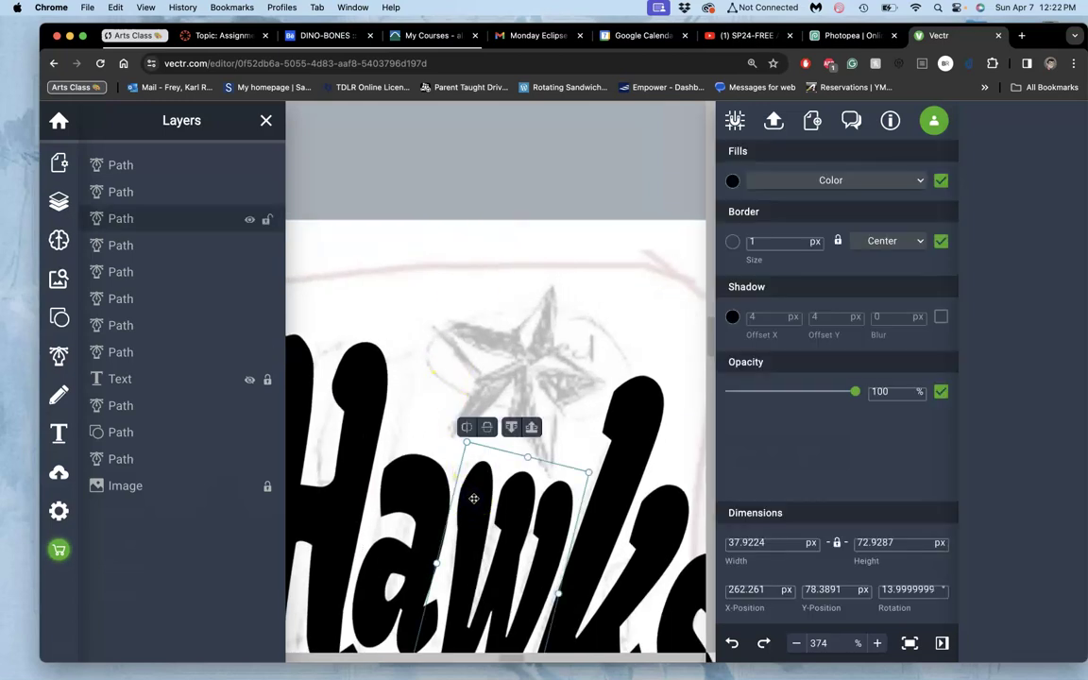
pyautogui.click(474, 496)
pyautogui.doubleClick(478, 492)
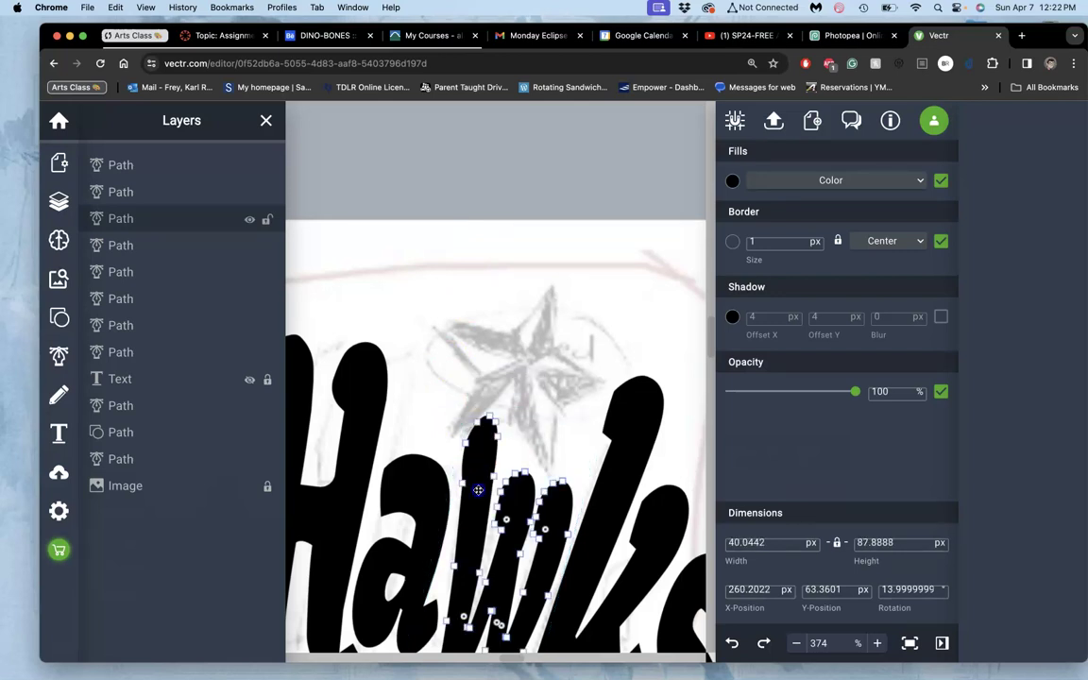
pyautogui.moveTo(482, 438)
pyautogui.mouseDown()
pyautogui.moveTo(467, 447)
pyautogui.moveTo(483, 422)
pyautogui.mouseUp()
pyautogui.click(494, 475)
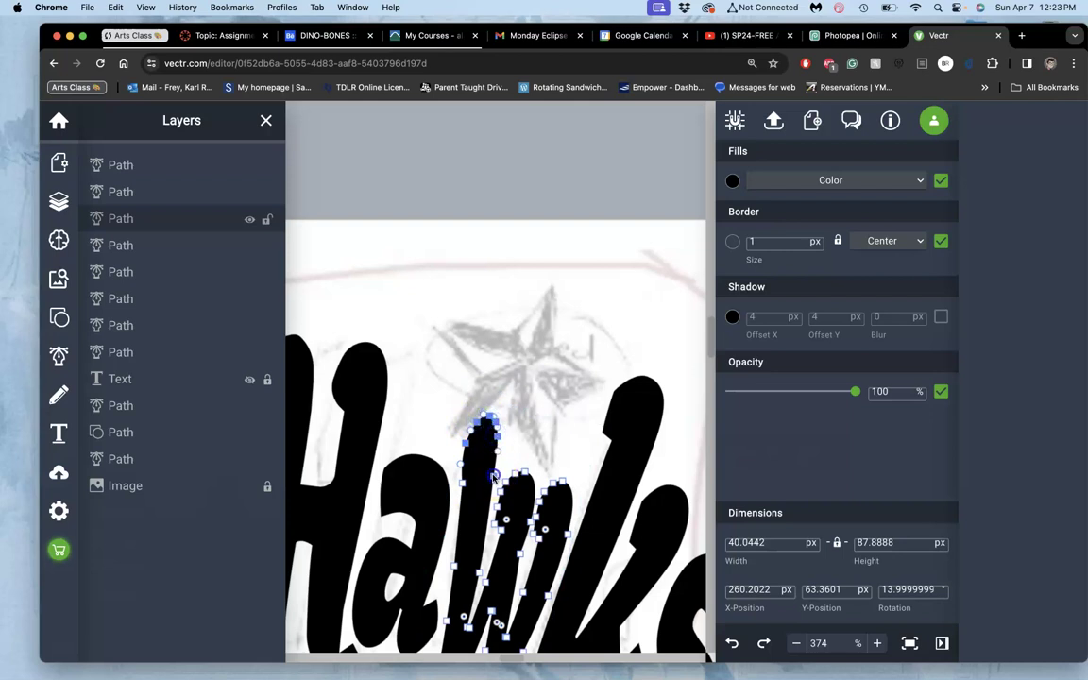
pyautogui.click(476, 432)
pyautogui.moveTo(478, 426); pyautogui.dragTo(475, 440)
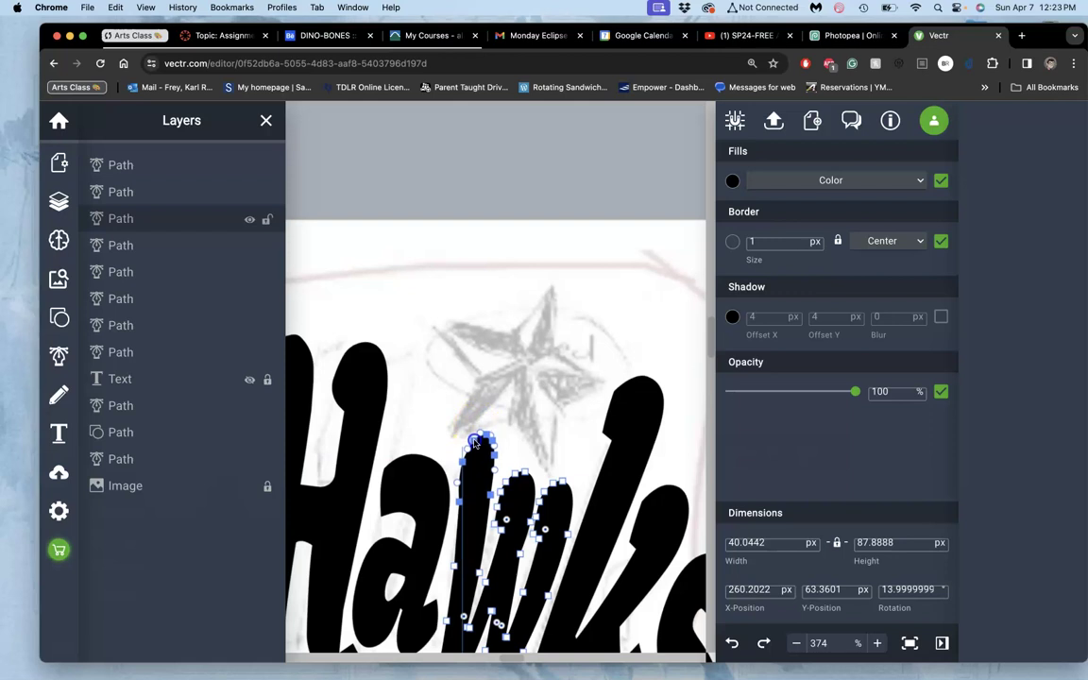
pyautogui.click(511, 449)
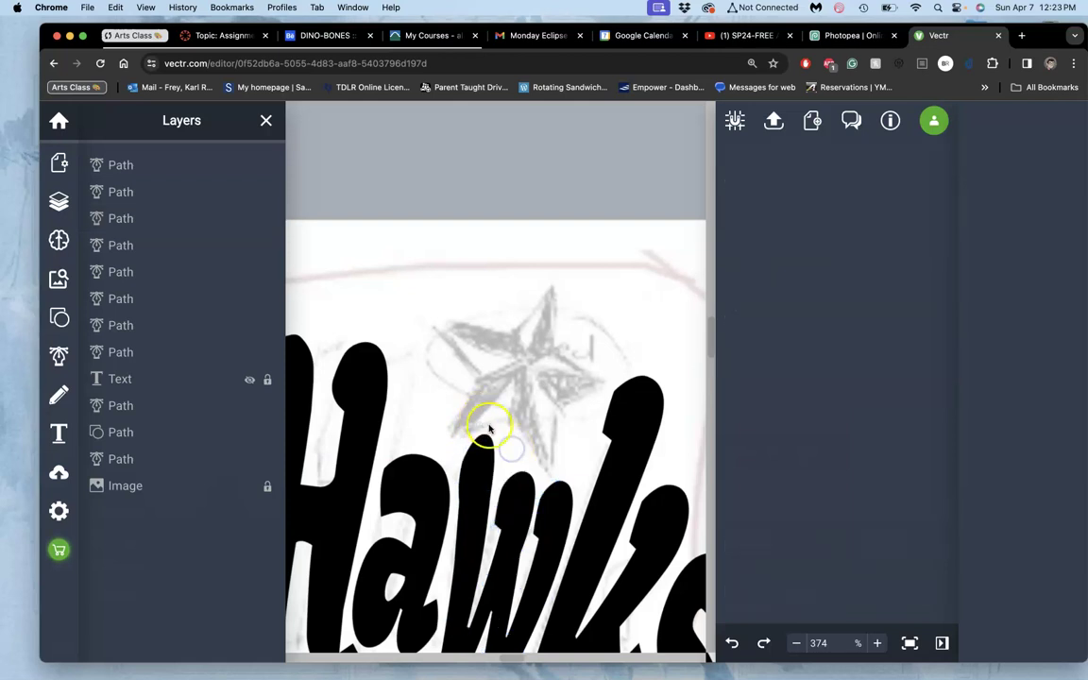
# Open the w for point editing and remove the notch's corner point on the inner-facing edge of its last stem
pyautogui.click(565, 511)
pyautogui.doubleClick(563, 511)
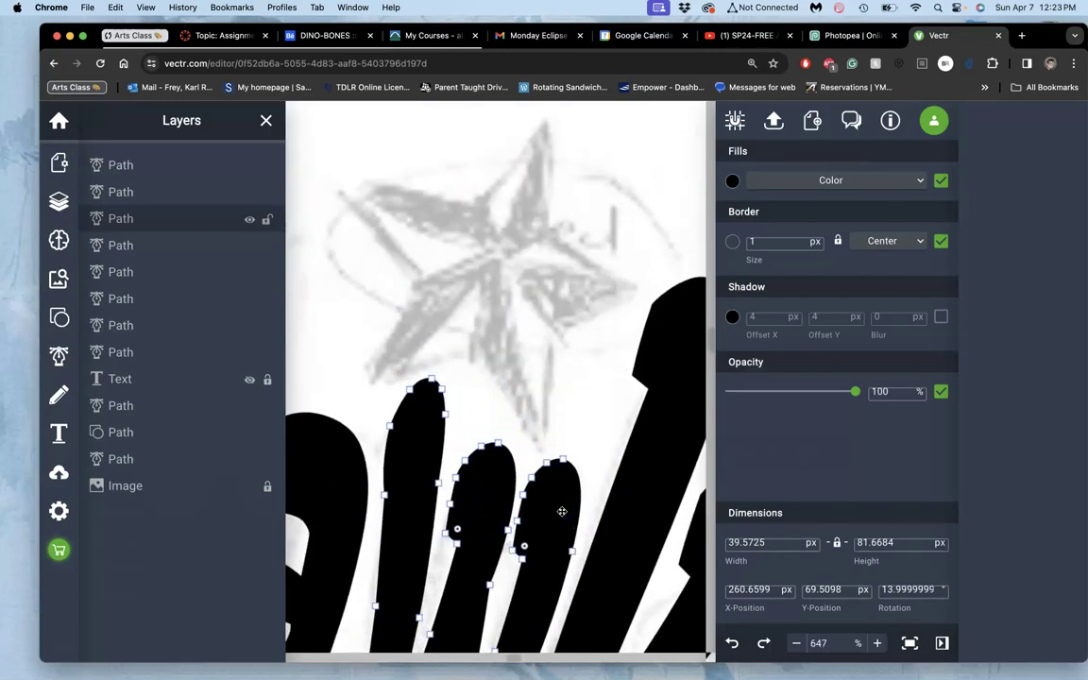
pyautogui.scroll(-2, 562, 511)
pyautogui.click(518, 511)
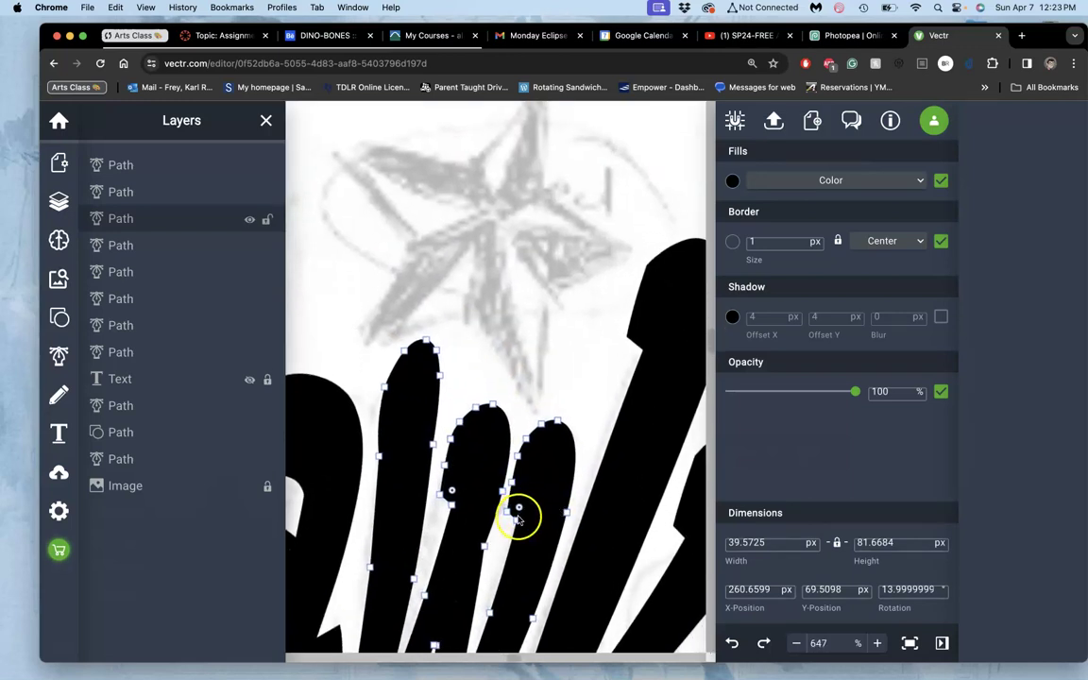
pyautogui.doubleClick(535, 493)
pyautogui.scroll(5, 527, 507)
pyautogui.click(506, 535)
pyautogui.moveTo(506, 537); pyautogui.dragTo(506, 536)
pyautogui.click(484, 518)
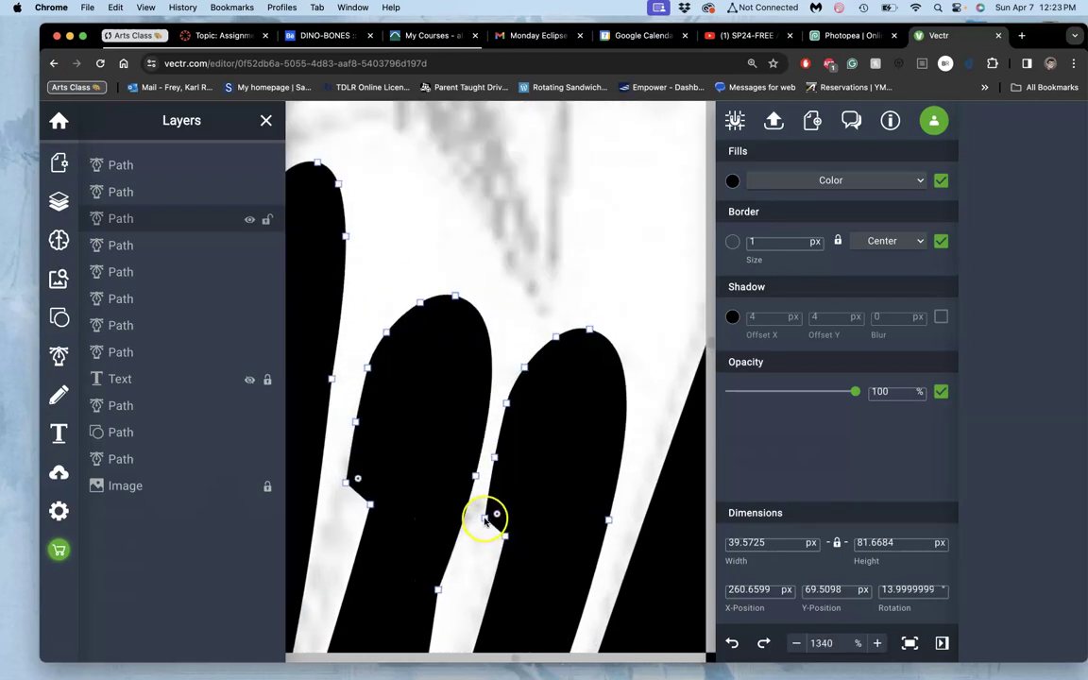
pyautogui.press('Delete')
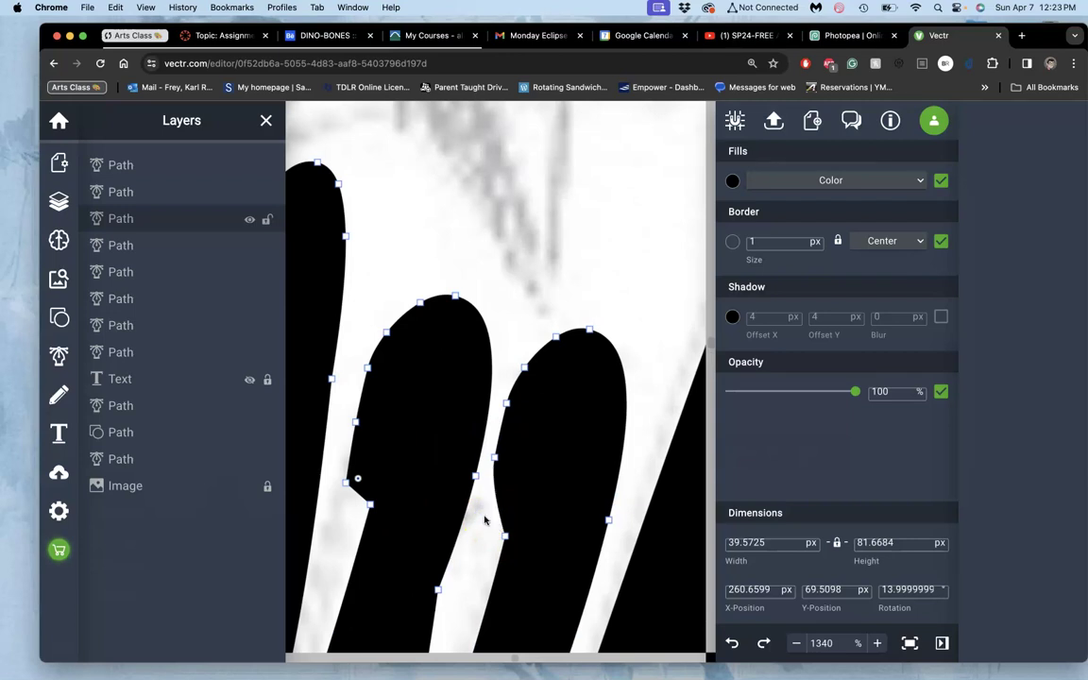
# Remove the extra curve point midway along the rounded shoulder on the w's last stem, above the former notch
pyautogui.hscroll(-1, 484, 520)
pyautogui.moveTo(502, 461); pyautogui.dragTo(501, 461)
pyautogui.click(515, 405)
pyautogui.click(532, 368)
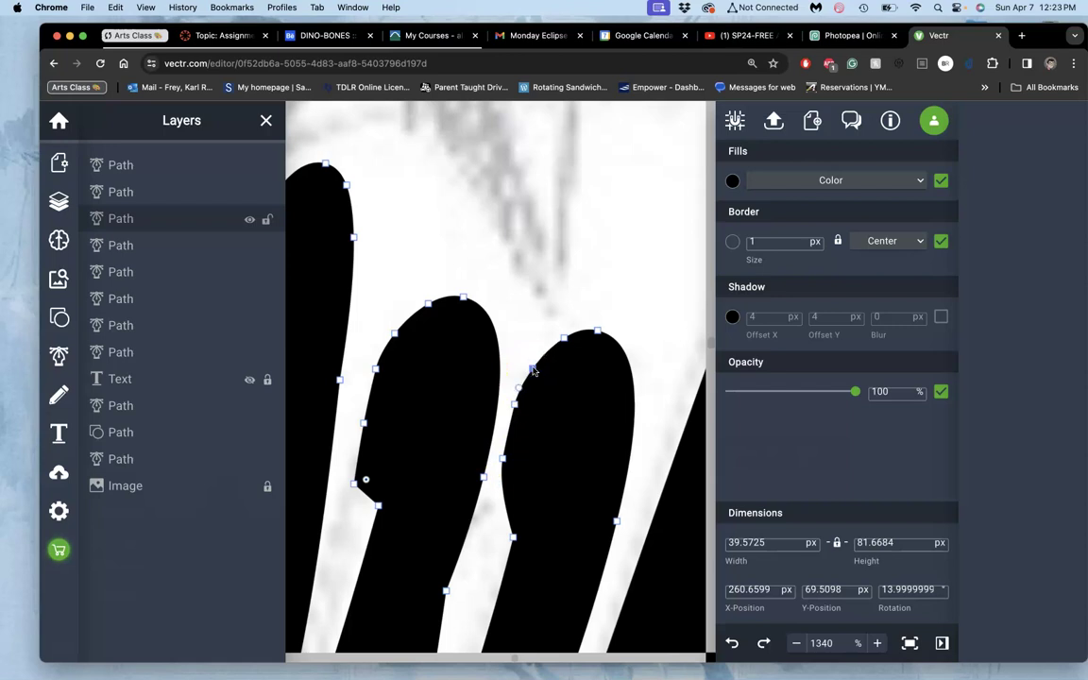
pyautogui.click(563, 338)
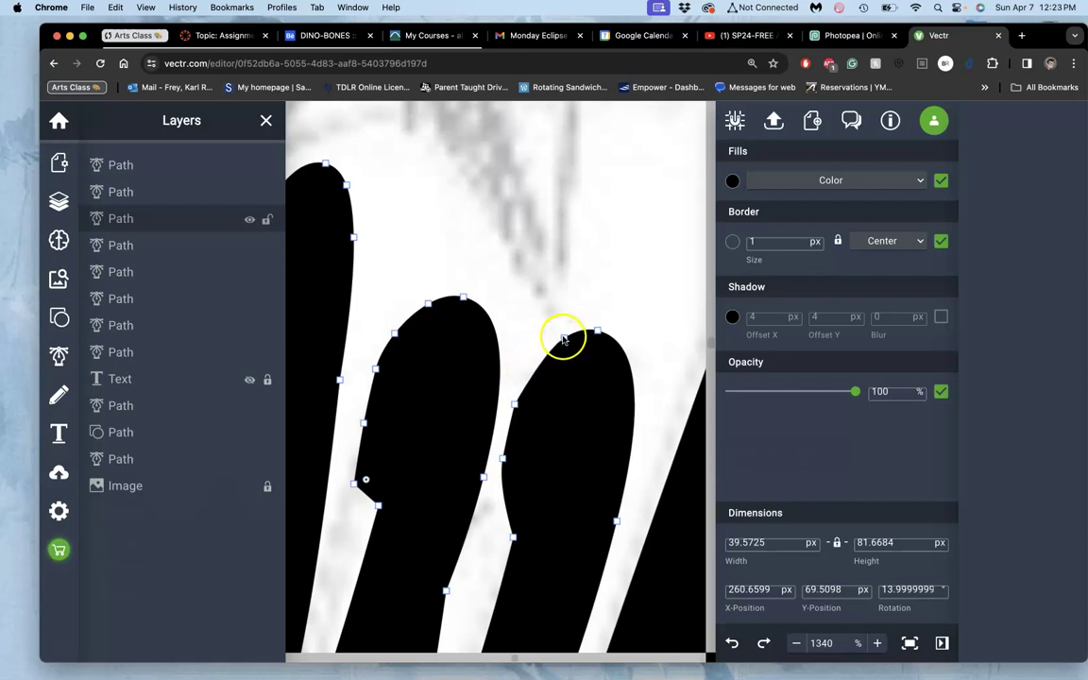
pyautogui.press('BackSpace')
pyautogui.click(599, 332)
pyautogui.click(616, 521)
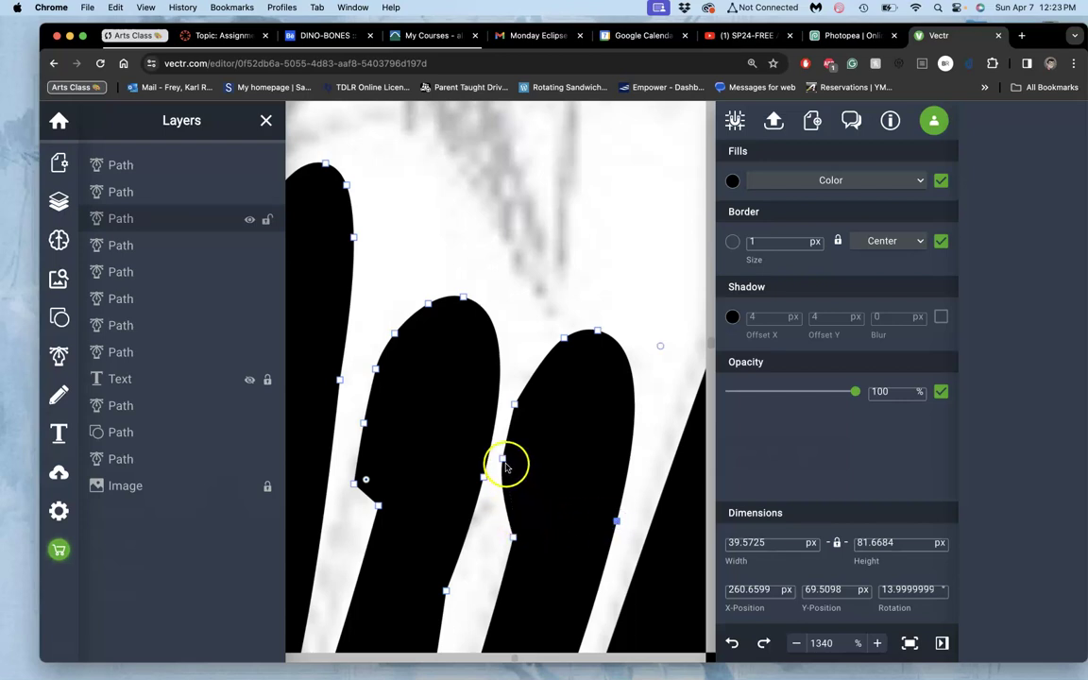
pyautogui.click(511, 537)
pyautogui.click(503, 458)
pyautogui.click(514, 405)
pyautogui.click(564, 338)
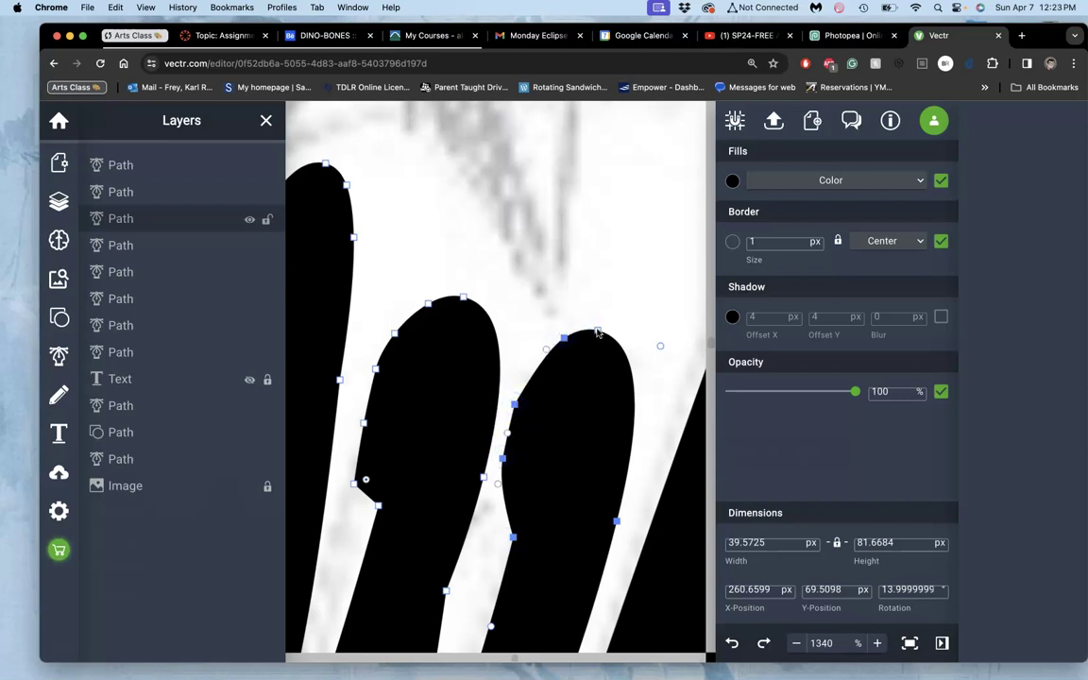
pyautogui.moveTo(597, 331); pyautogui.dragTo(607, 290)
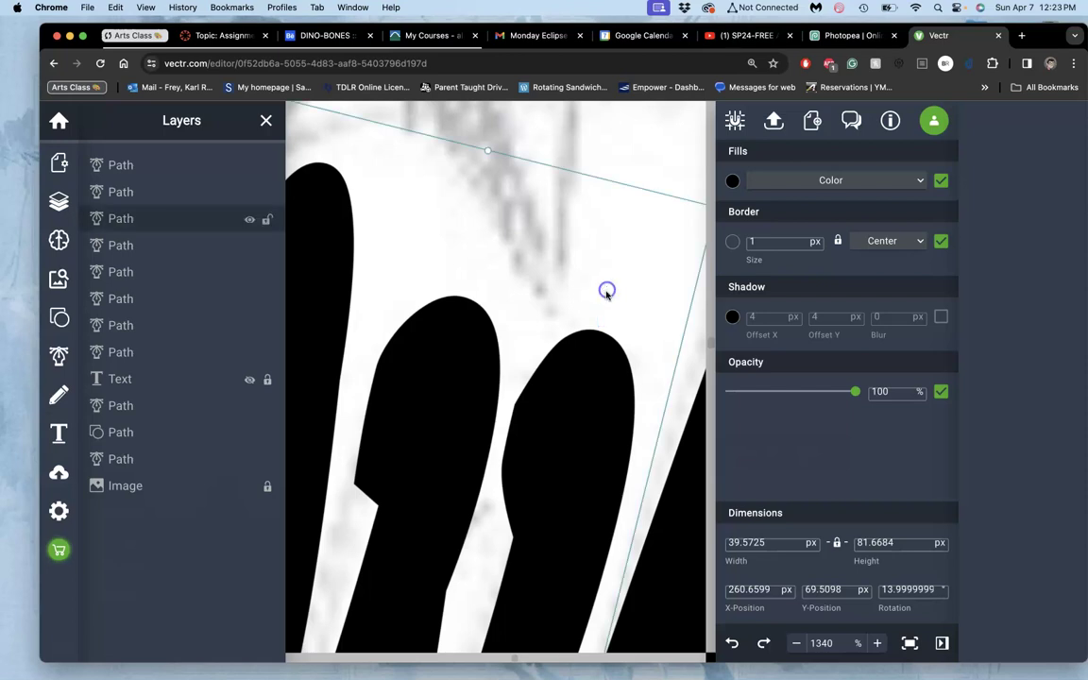
# Select the points around the tip of the w's last stem together and shift them towards the k, widening the w to about 41.5 px
pyautogui.doubleClick(553, 450)
pyautogui.click(512, 535)
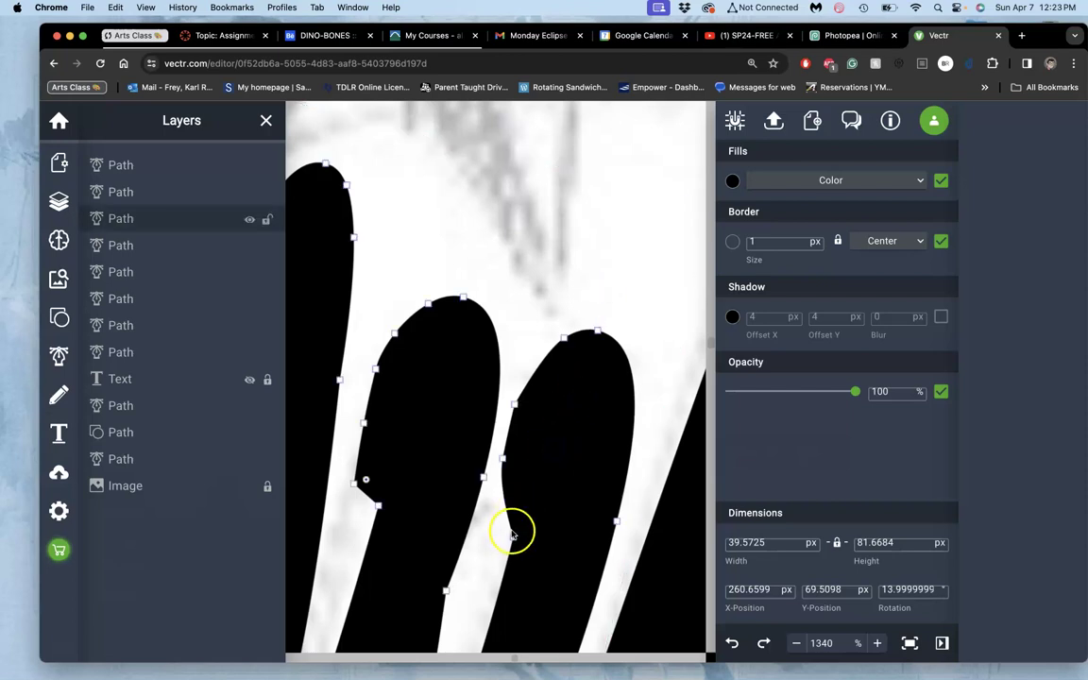
pyautogui.click(615, 518)
pyautogui.click(503, 460)
pyautogui.keyDown('shift'); pyautogui.click(516, 405); pyautogui.keyUp('shift')
pyautogui.click(564, 338)
pyautogui.click(597, 330)
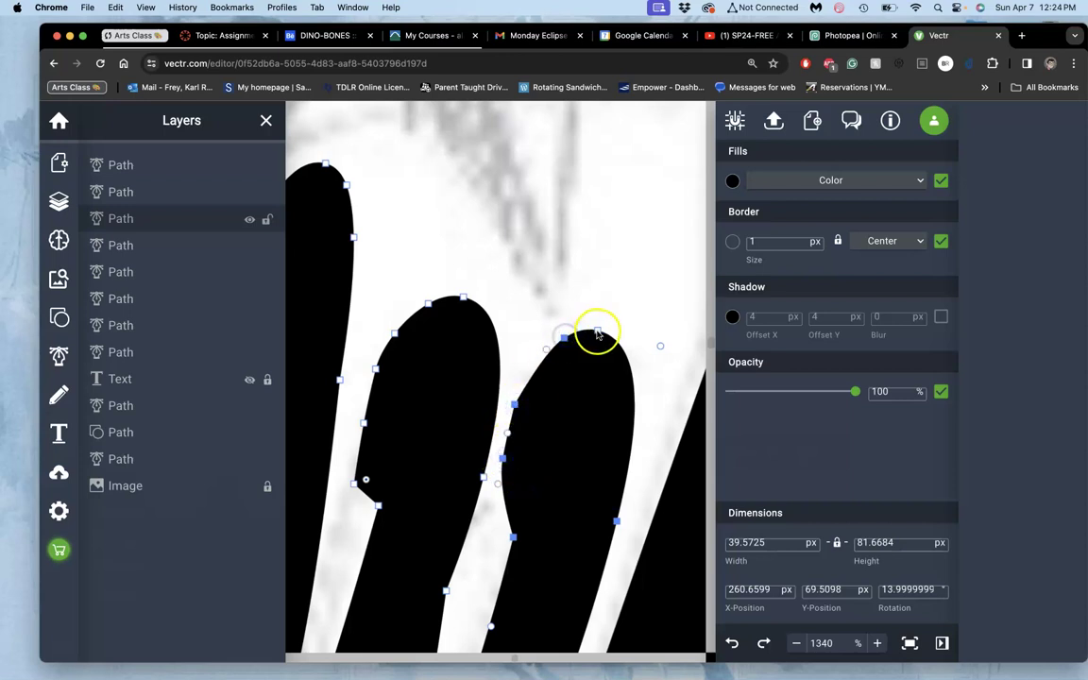
pyautogui.moveTo(597, 326); pyautogui.dragTo(619, 271)
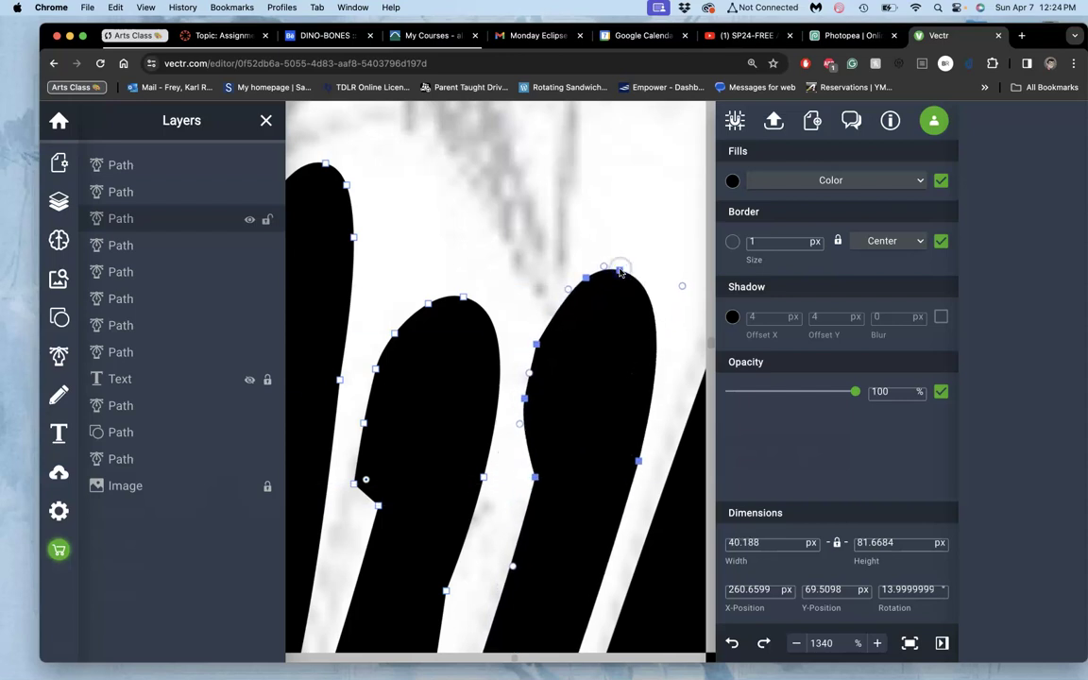
pyautogui.scroll(-6, 620, 271)
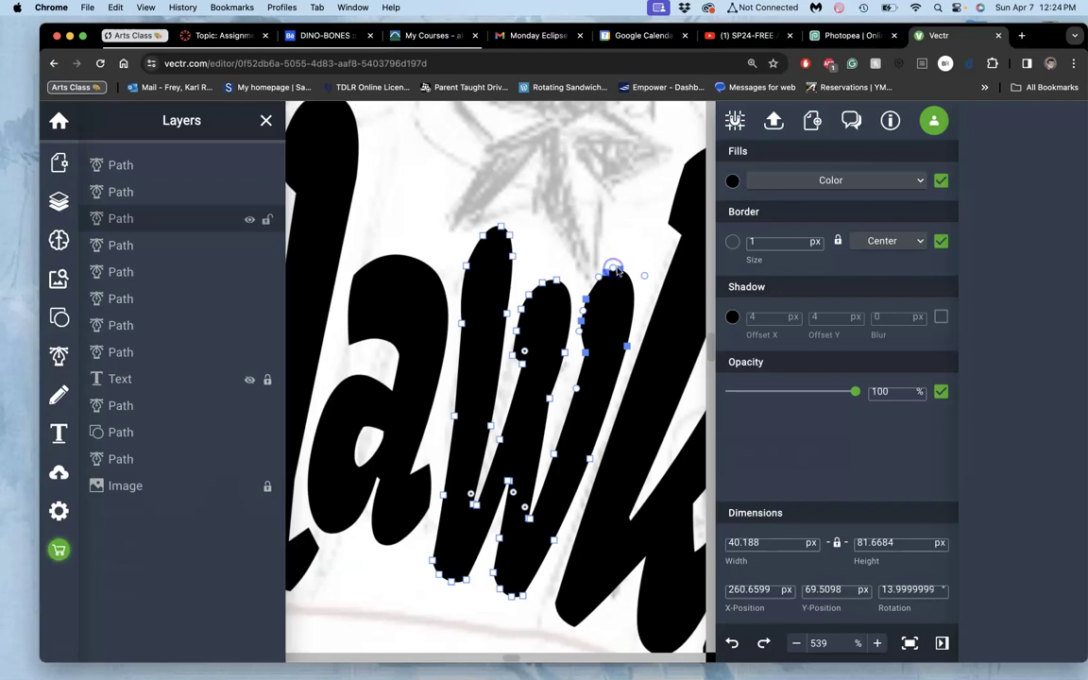
pyautogui.moveTo(618, 270); pyautogui.dragTo(622, 277)
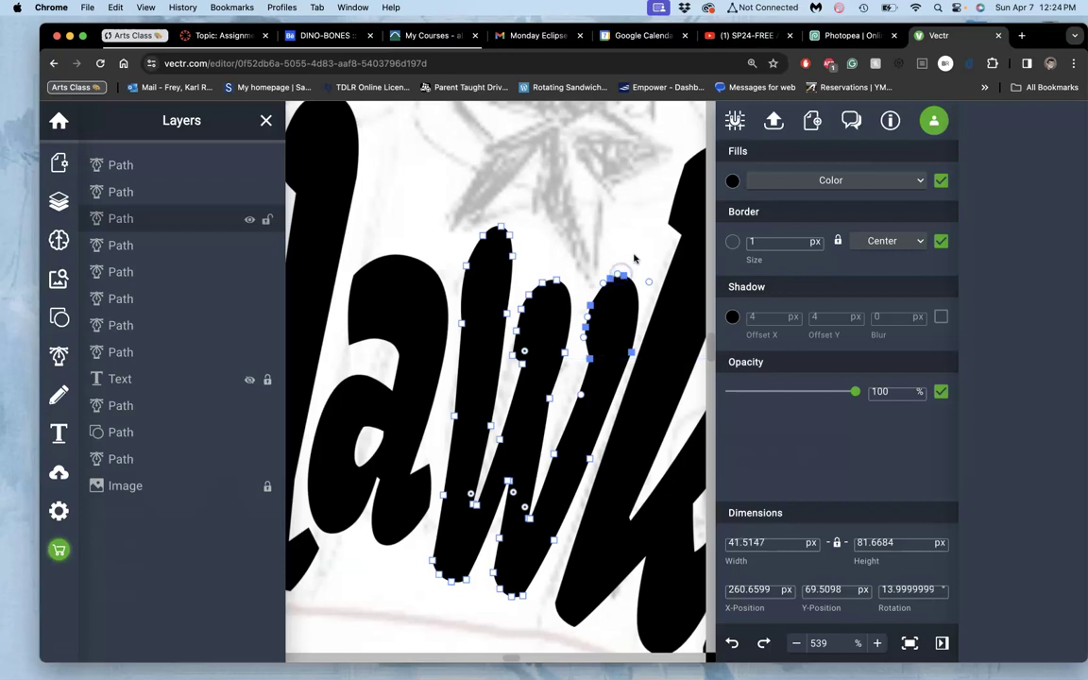
pyautogui.click(635, 254)
# Adjust the curve handles of the points around the rounded tip of the w's last stem
pyautogui.click(616, 312)
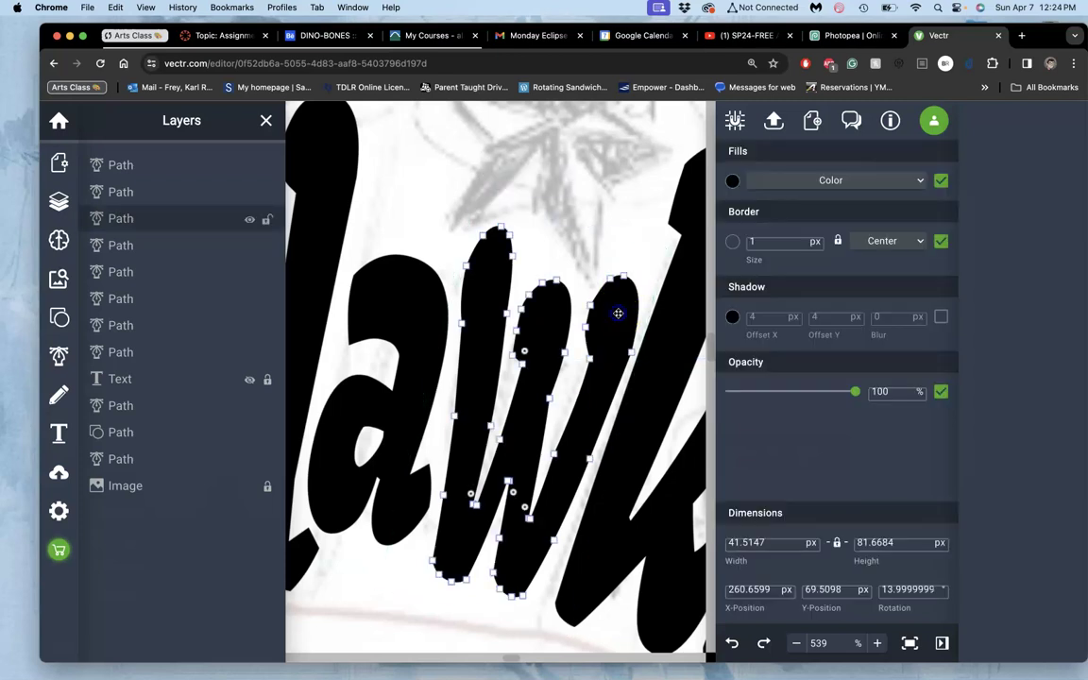
pyautogui.scroll(10, 617, 313)
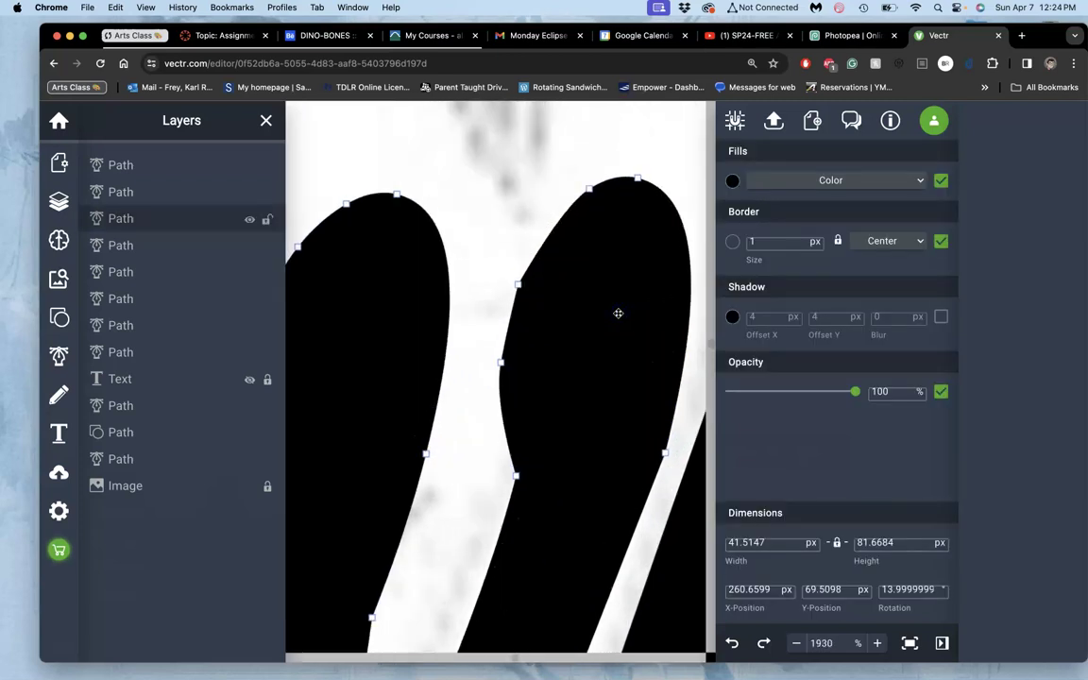
pyautogui.click(517, 284)
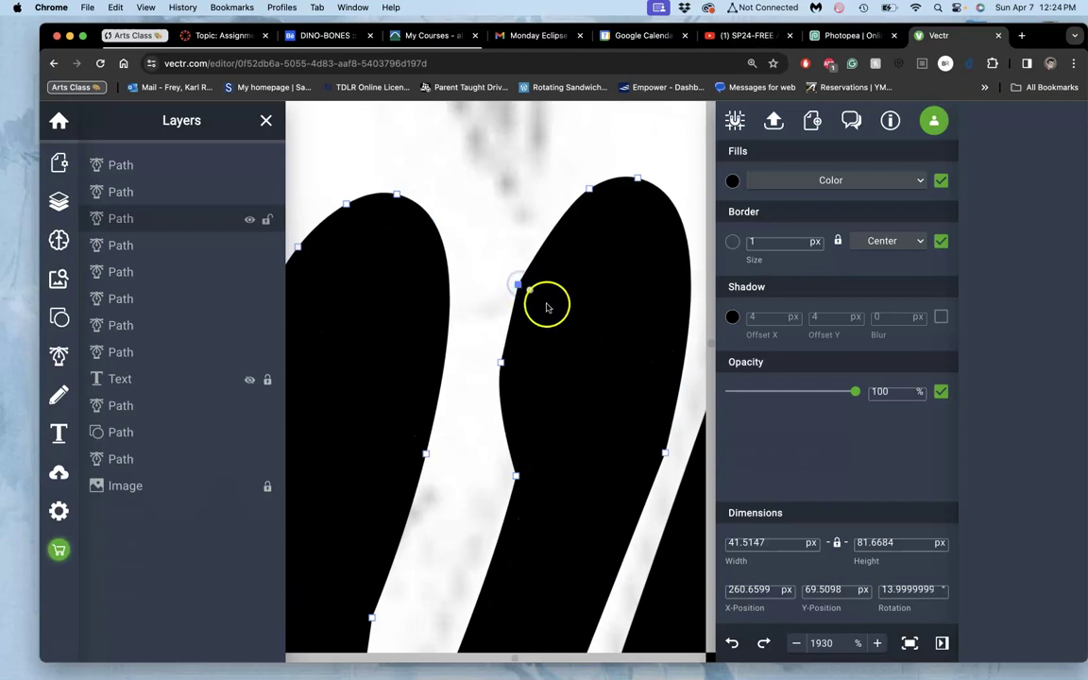
pyautogui.moveTo(573, 313); pyautogui.dragTo(622, 339)
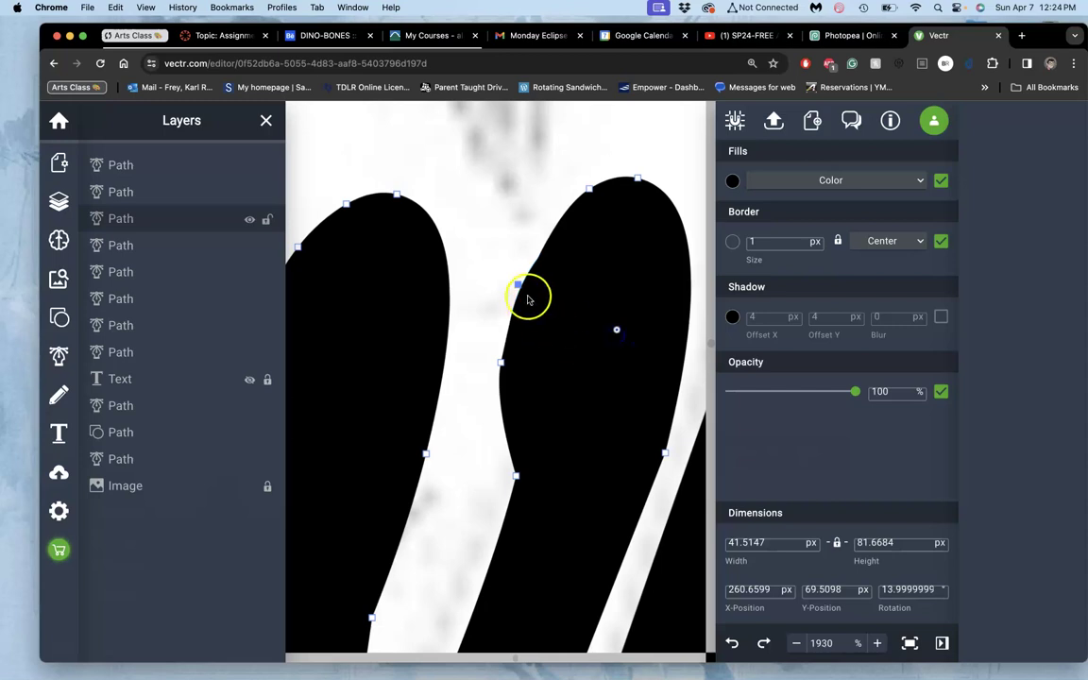
pyautogui.doubleClick(589, 190)
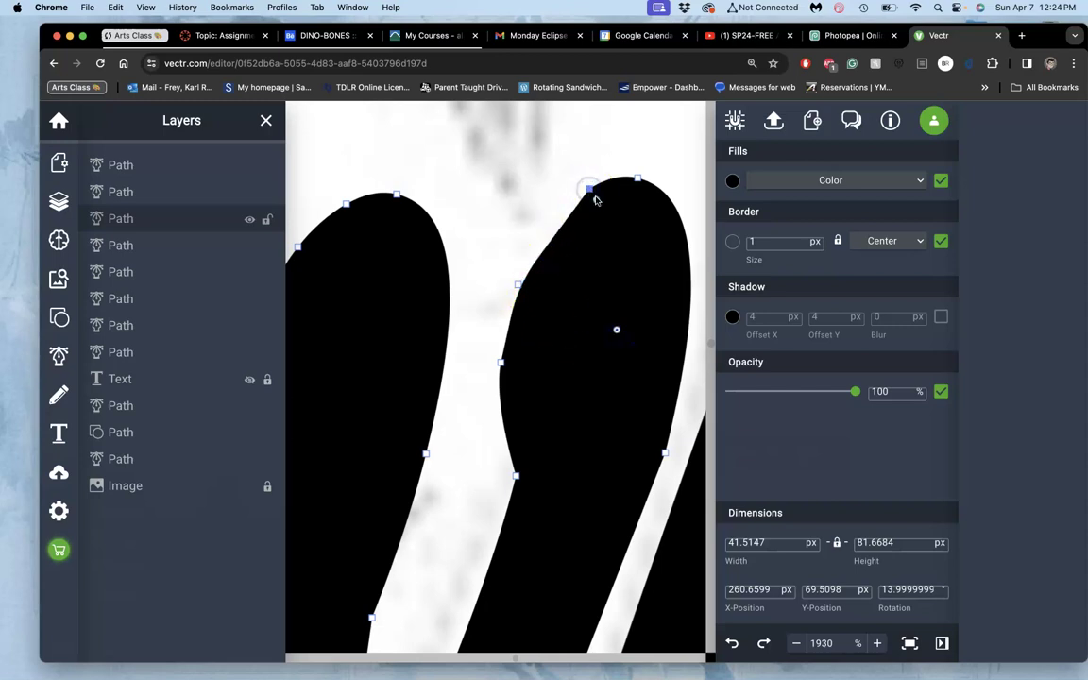
pyautogui.click(637, 179)
pyautogui.moveTo(630, 190); pyautogui.dragTo(613, 221)
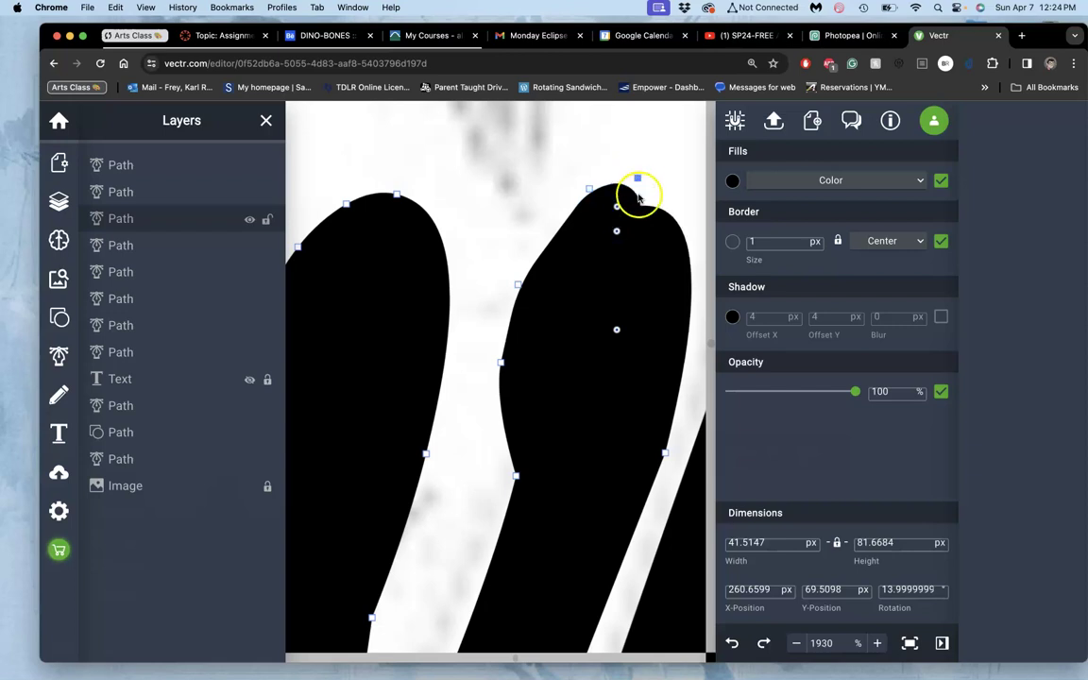
# Replace the top point of the w's last stem with a point on its outer shoulder and reshape the tip's curve
pyautogui.click(665, 452)
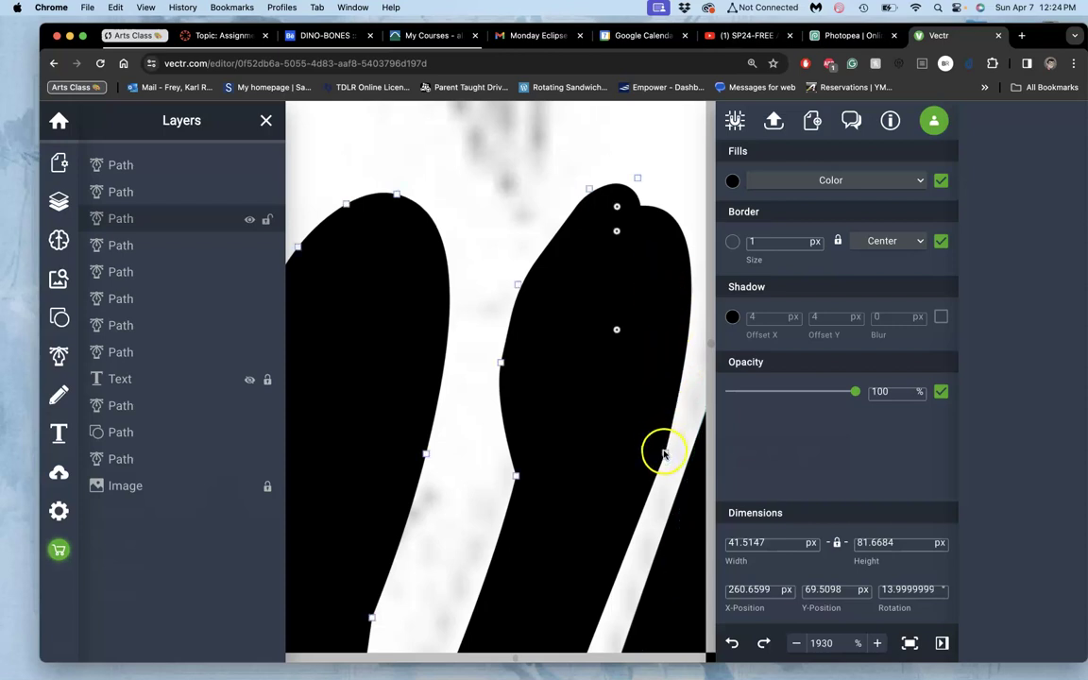
pyautogui.doubleClick(664, 451)
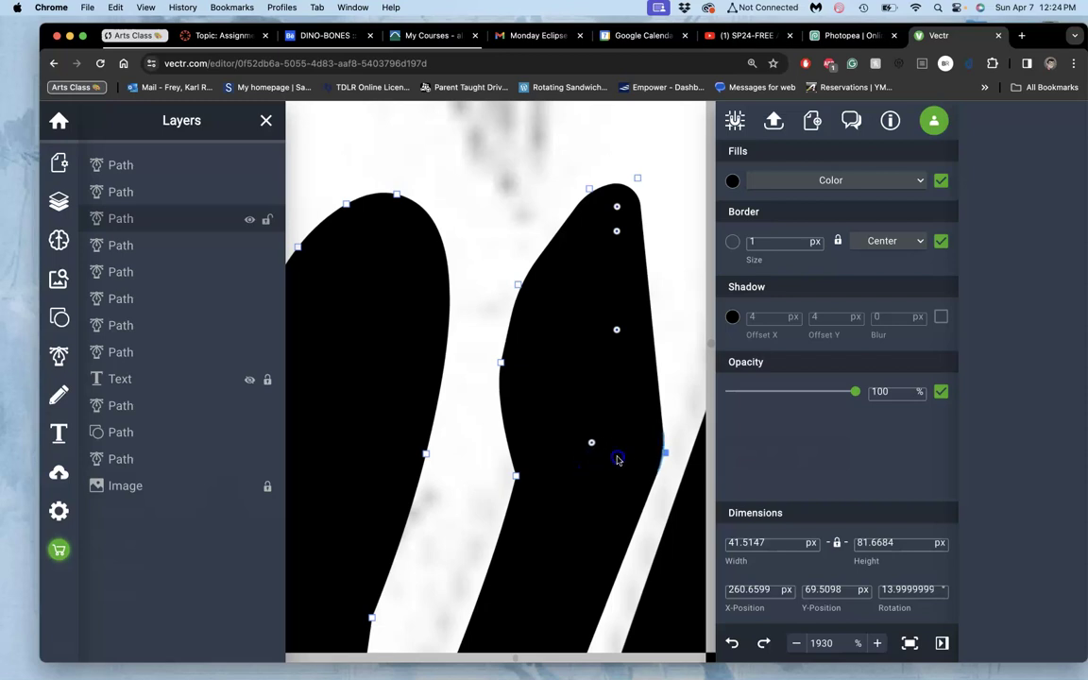
pyautogui.moveTo(668, 450); pyautogui.dragTo(654, 178)
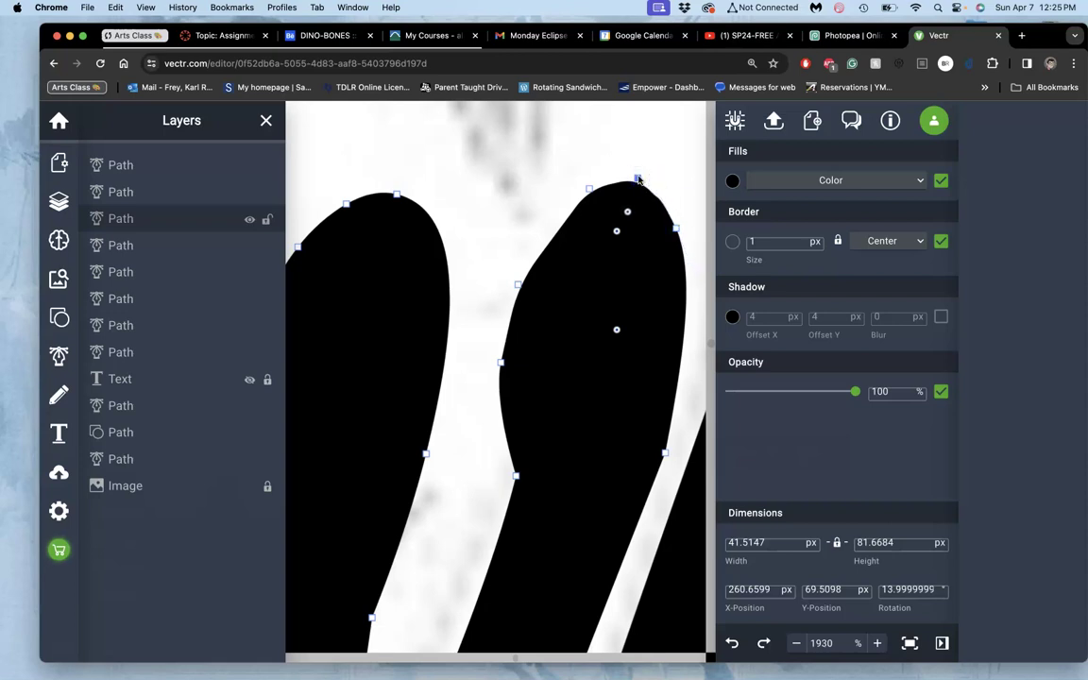
pyautogui.click(590, 186)
pyautogui.click(594, 243)
pyautogui.moveTo(609, 236); pyautogui.dragTo(633, 271)
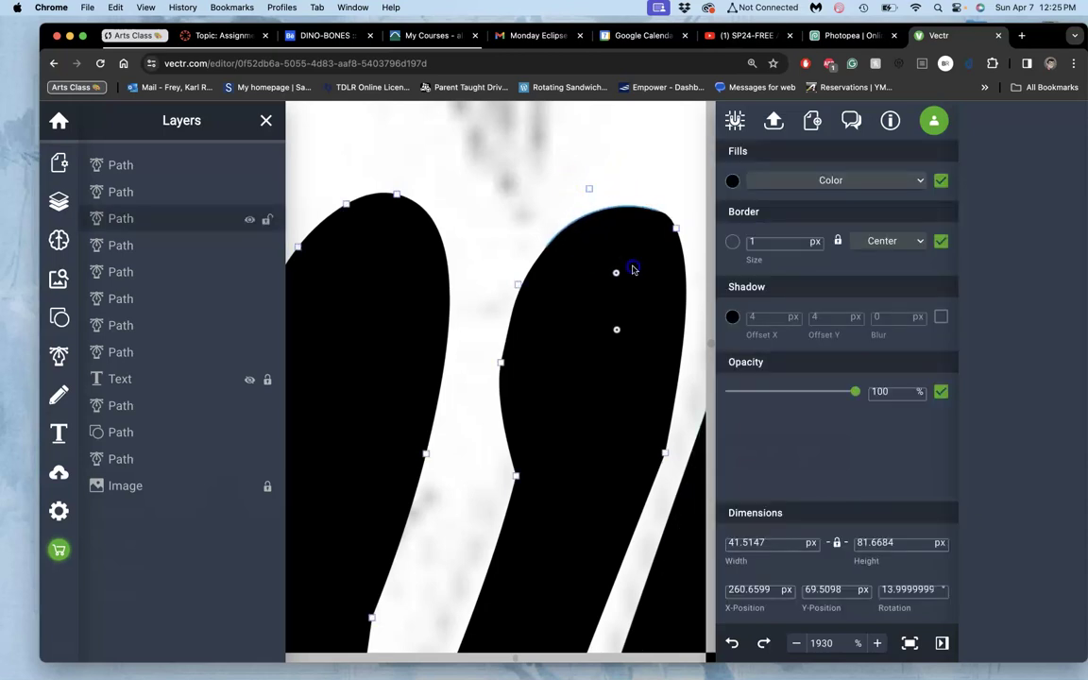
# Reopen the w for point editing and delete the lower point on the outer edge of its last stem
pyautogui.click(624, 457)
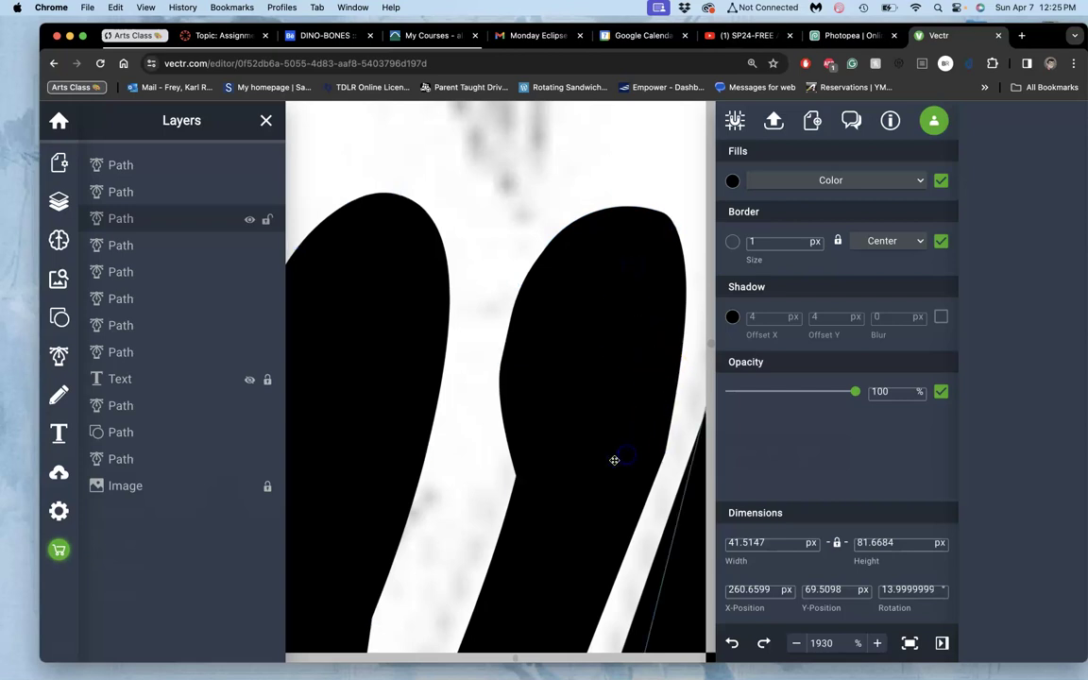
pyautogui.click(639, 456)
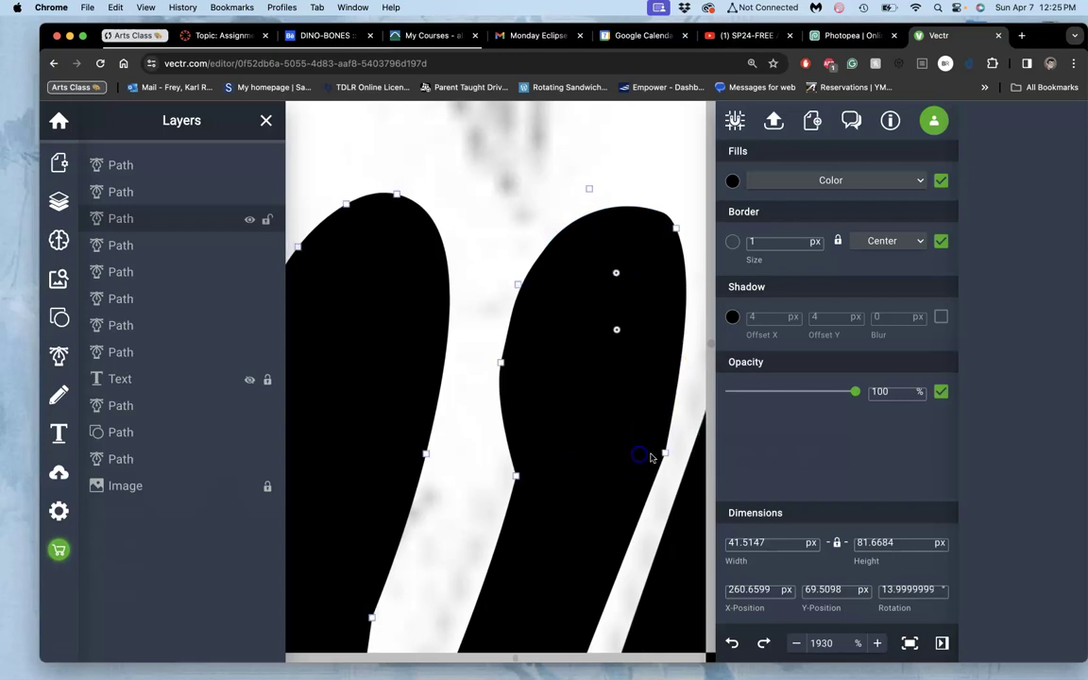
pyautogui.click(664, 456)
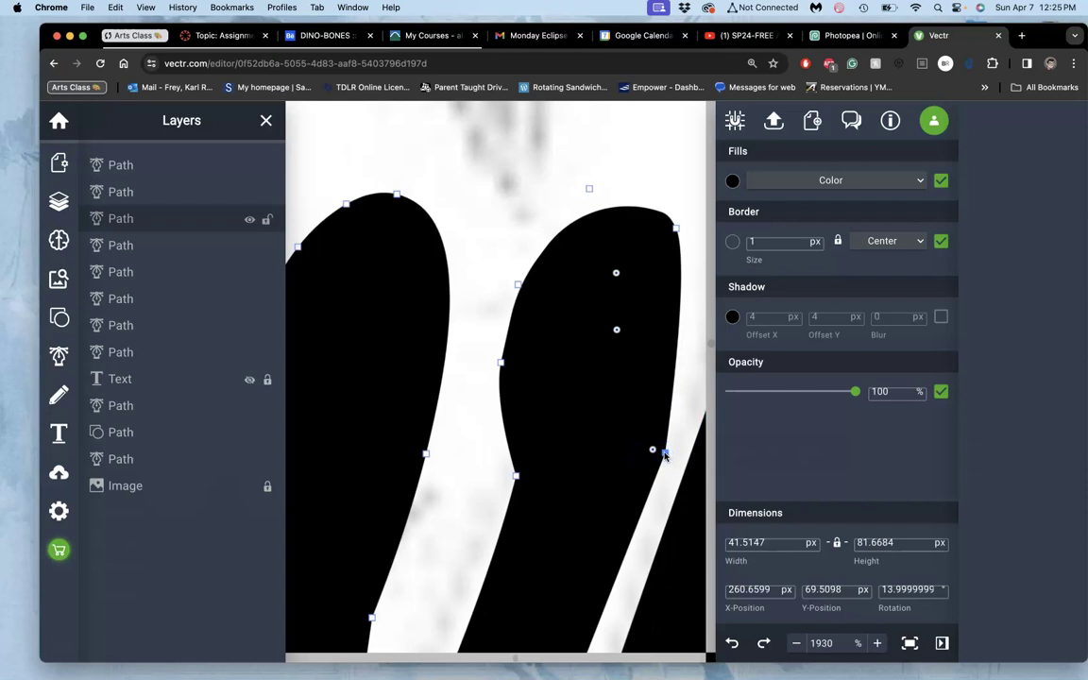
pyautogui.doubleClick(665, 455)
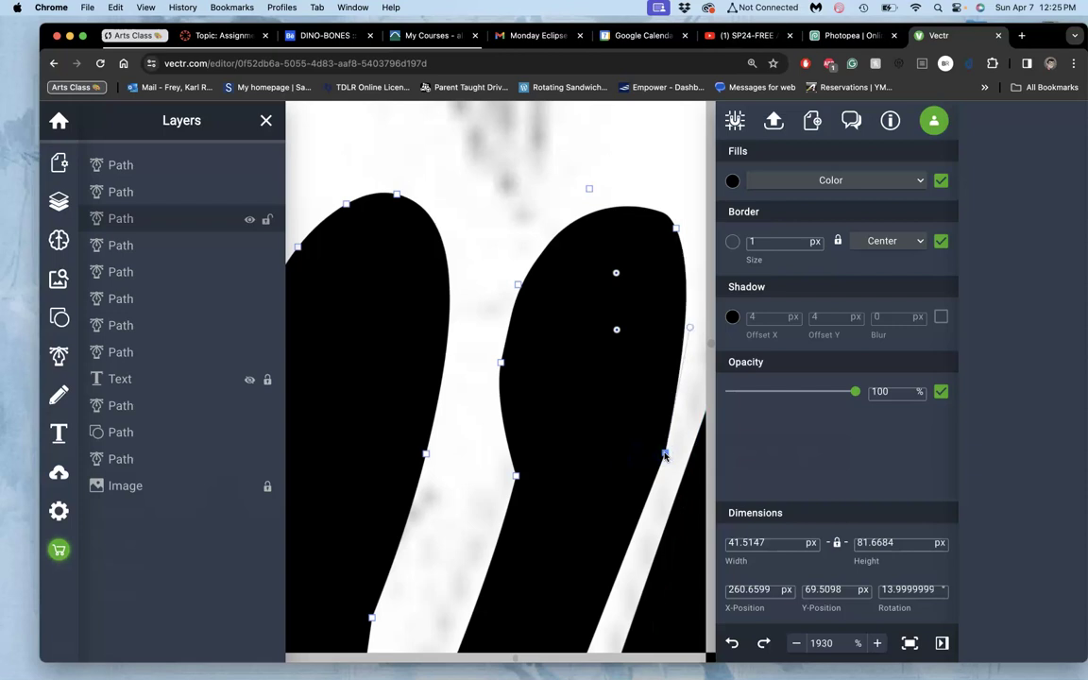
pyautogui.press('BackSpace')
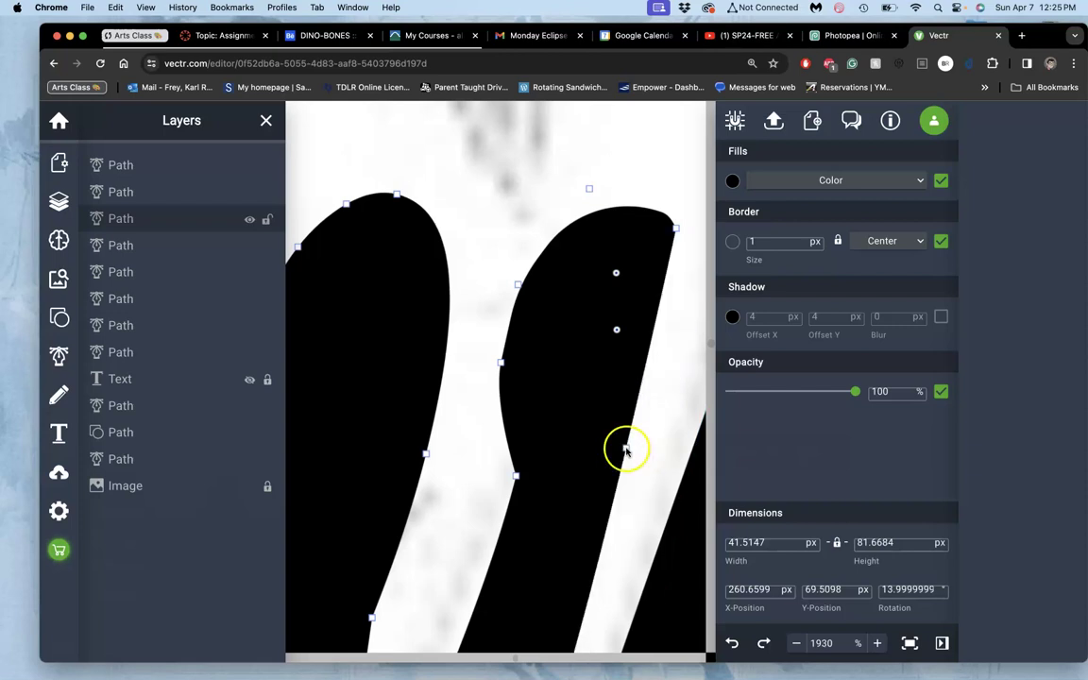
# Move the lower point on the outer edge of the w's last stem towards the k
pyautogui.click(626, 451)
pyautogui.moveTo(633, 454); pyautogui.dragTo(244, 204)
pyautogui.doubleClick(657, 453)
pyautogui.moveTo(153, 131); pyautogui.dragTo(610, 258)
# Add curve handles to the outer shoulder point of the w's last stem so its outer edge bows gently towards the k
pyautogui.click(675, 232)
pyautogui.click(681, 219)
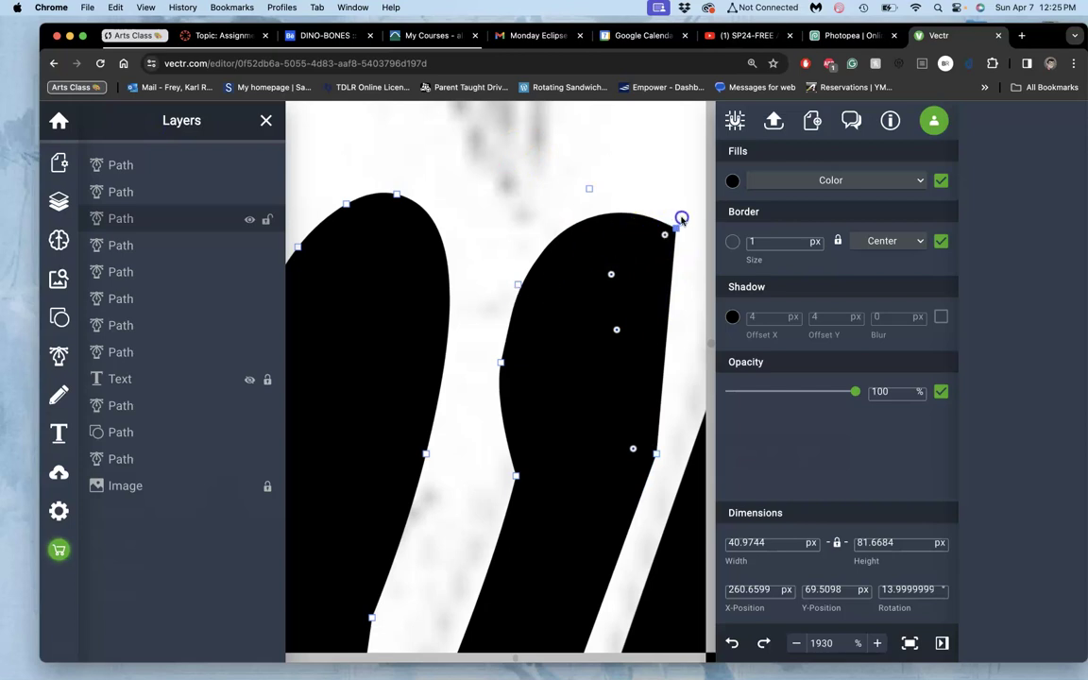
pyautogui.doubleClick(675, 229)
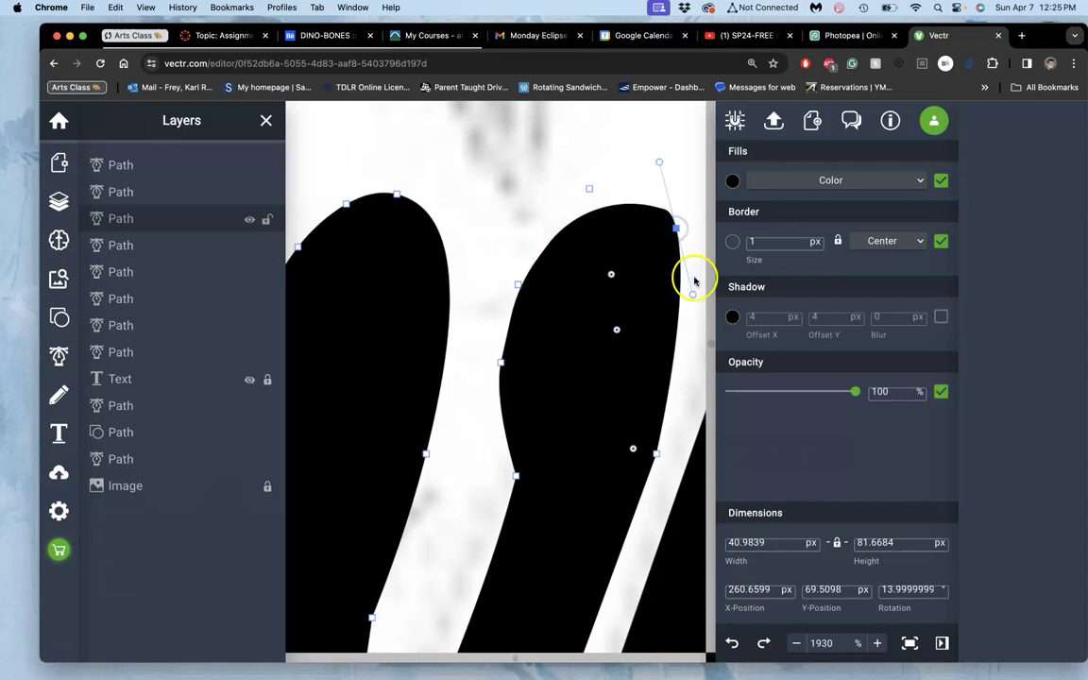
pyautogui.moveTo(692, 294); pyautogui.dragTo(693, 292)
pyautogui.click(695, 308)
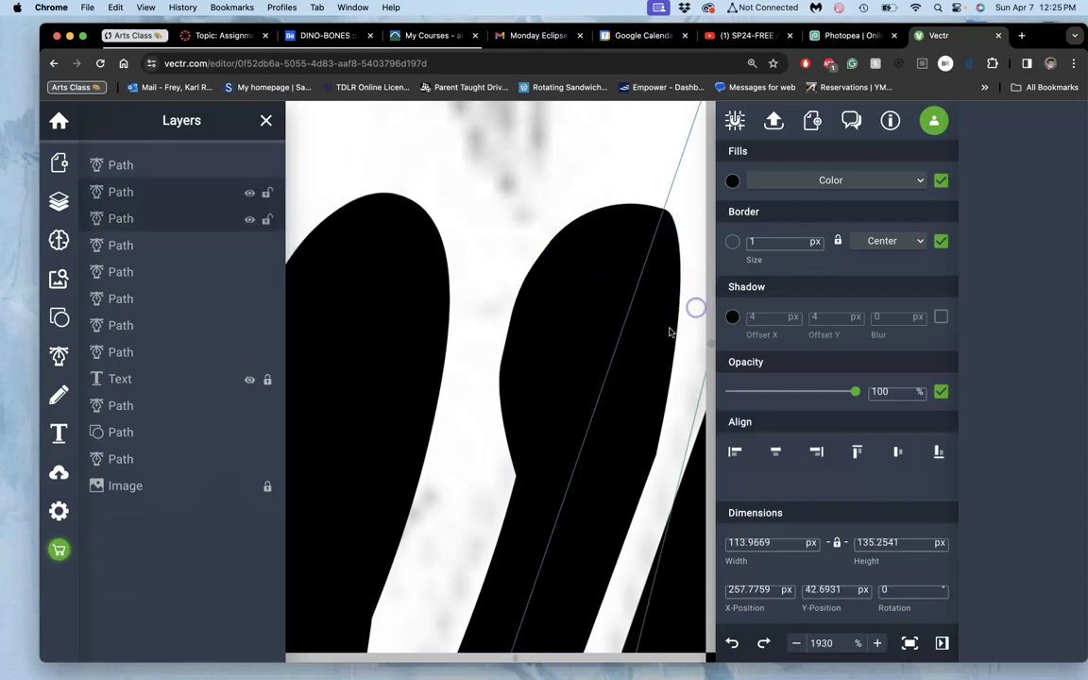
pyautogui.click(610, 317)
pyautogui.click(575, 281)
pyautogui.click(523, 213)
pyautogui.click(528, 243)
pyautogui.scroll(-10, 529, 245)
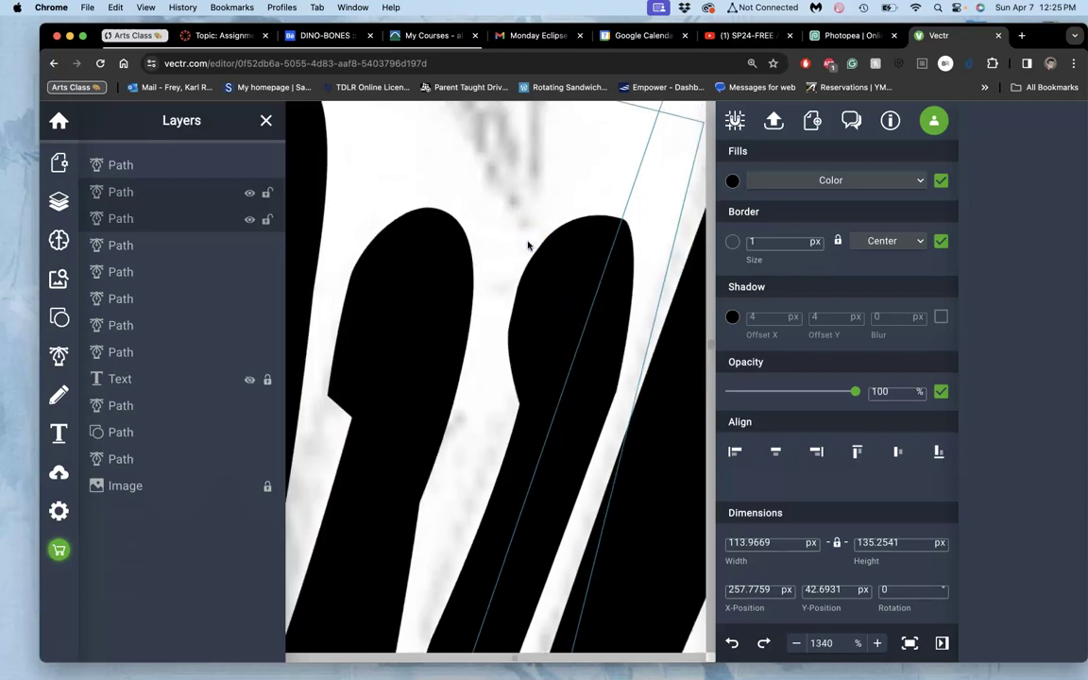
pyautogui.click(490, 497)
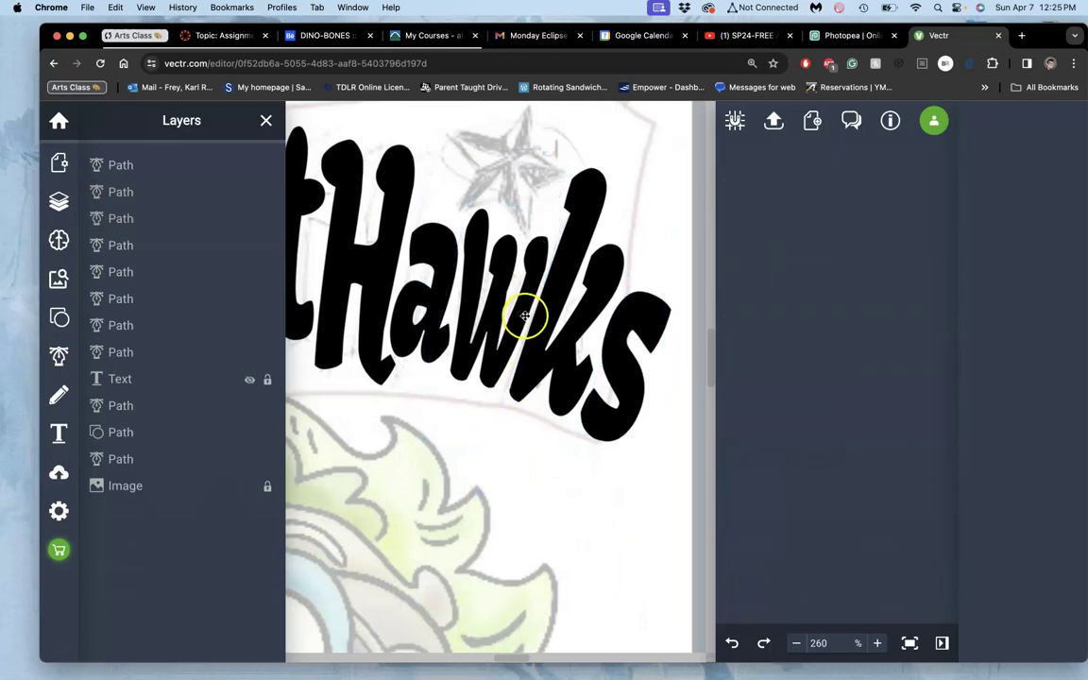
# Reopen the w for point editing and nudge the point on the inner edge of its last stem slightly towards the k
pyautogui.doubleClick(525, 307)
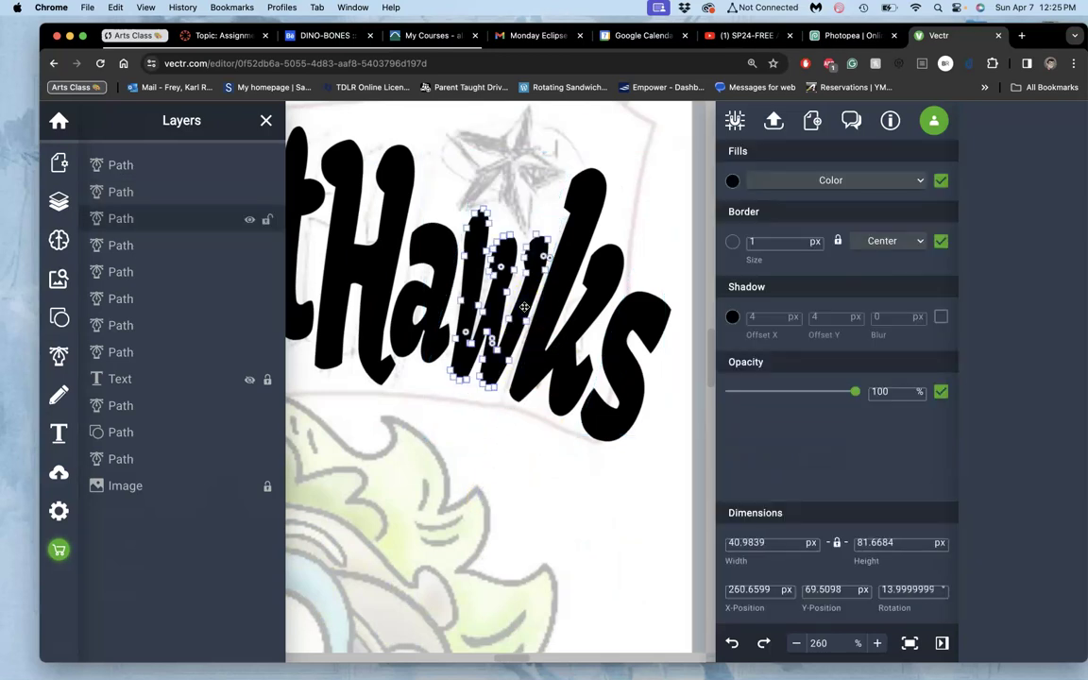
pyautogui.scroll(10, 524, 307)
pyautogui.click(510, 319)
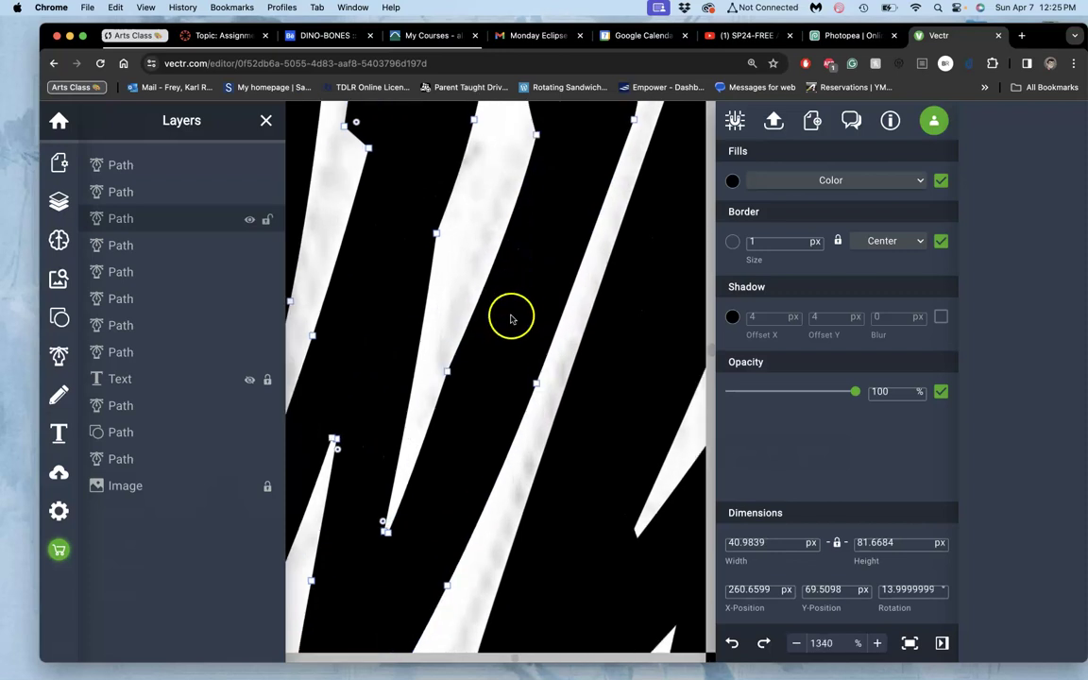
pyautogui.moveTo(447, 372); pyautogui.dragTo(453, 378)
pyautogui.click(486, 345)
# Delete the extra point on the w's middle stem edge that faces its last stem
pyautogui.click(442, 242)
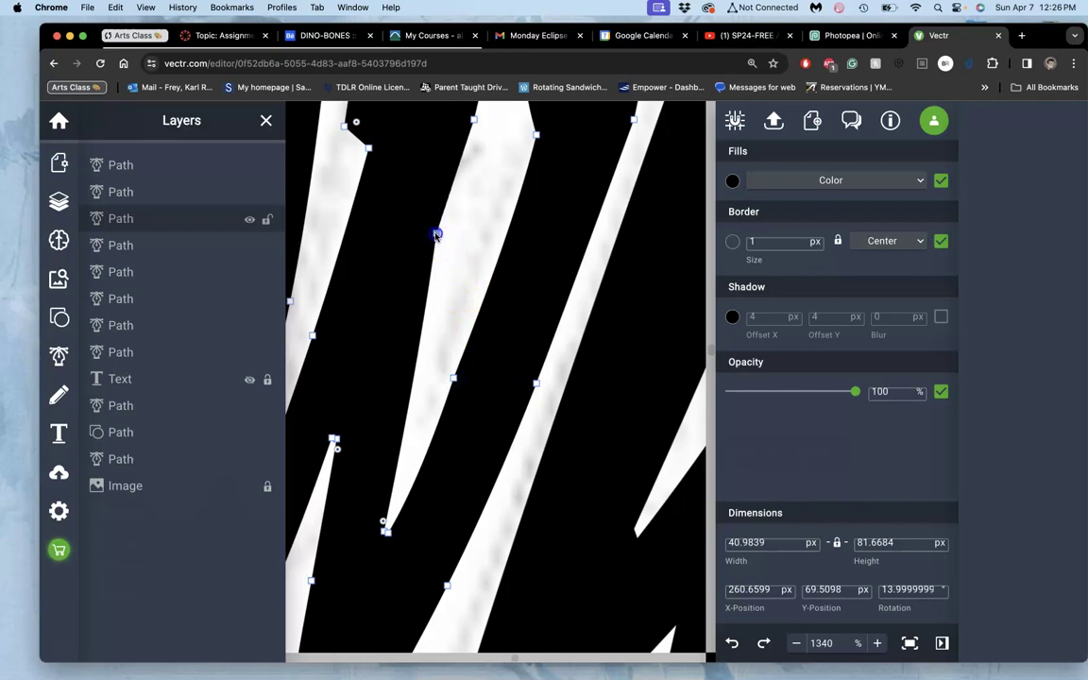
pyautogui.press('Delete')
pyautogui.scroll(5, 435, 236)
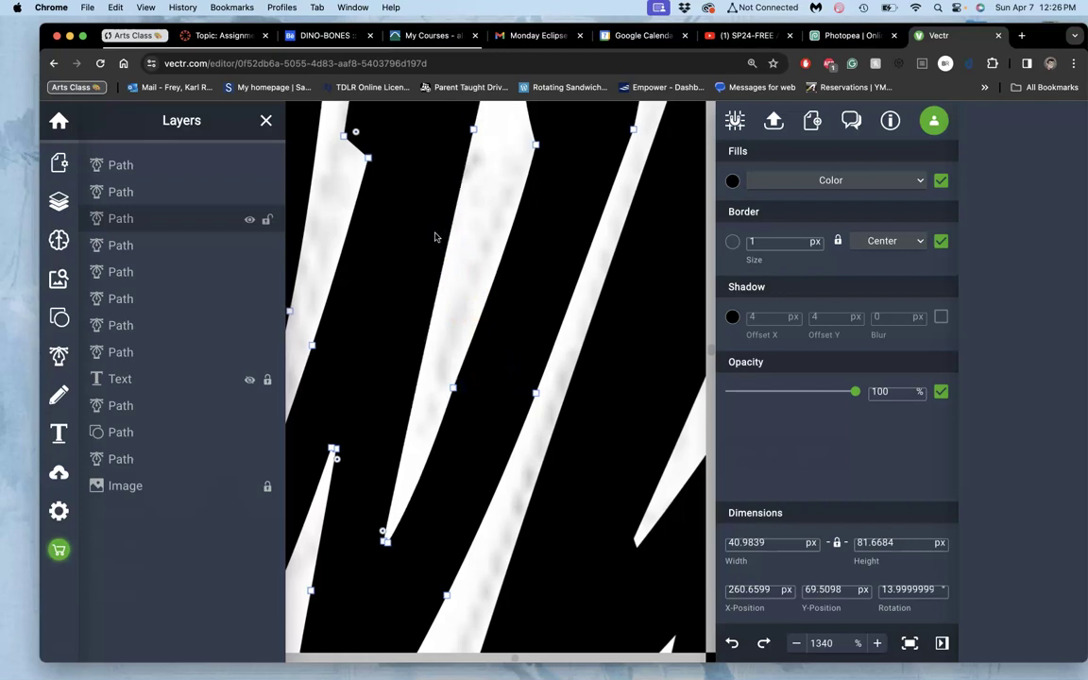
pyautogui.scroll(3, 436, 236)
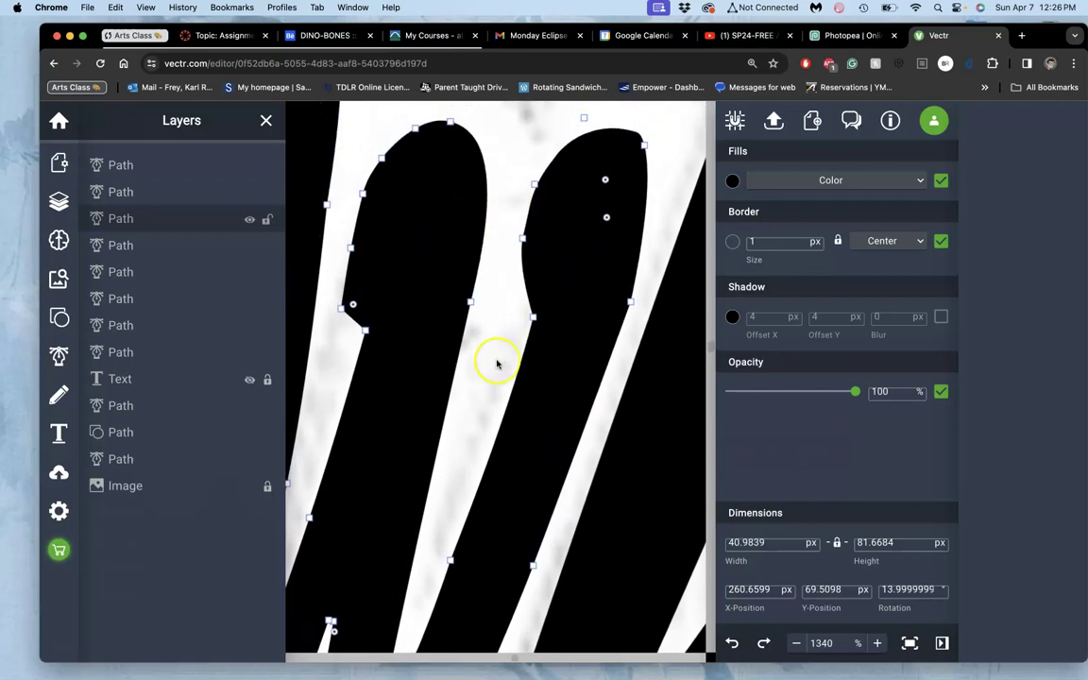
# Delete the intermediate point on the left curve of the w's second foot
pyautogui.scroll(-5, 498, 365)
pyautogui.scroll(-5, 498, 364)
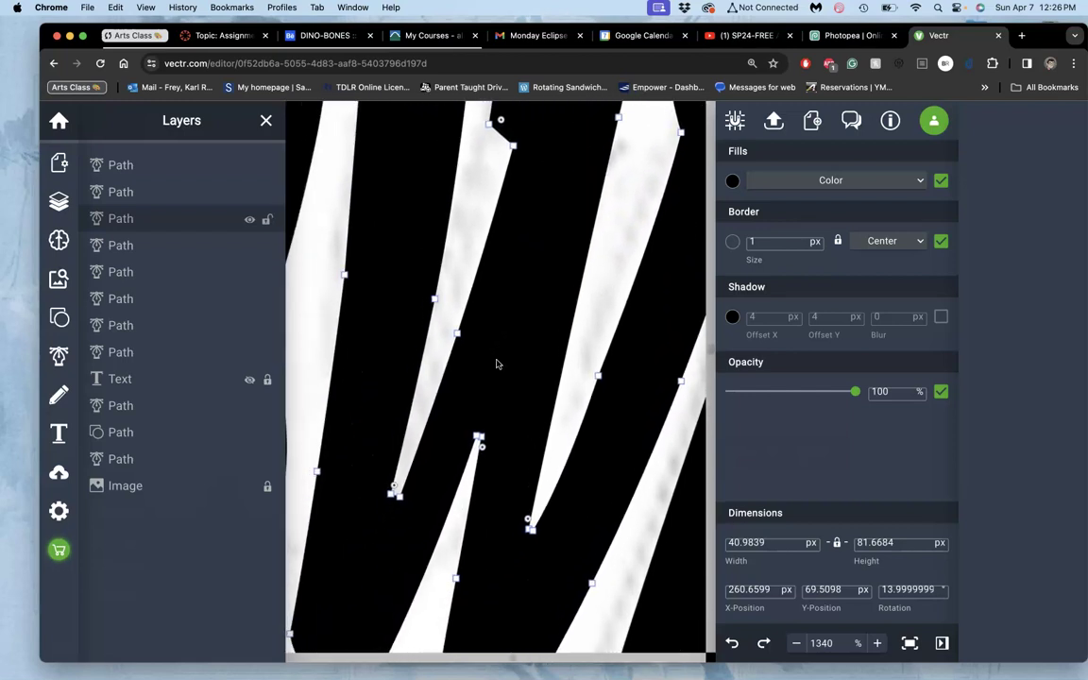
pyautogui.scroll(-3, 498, 365)
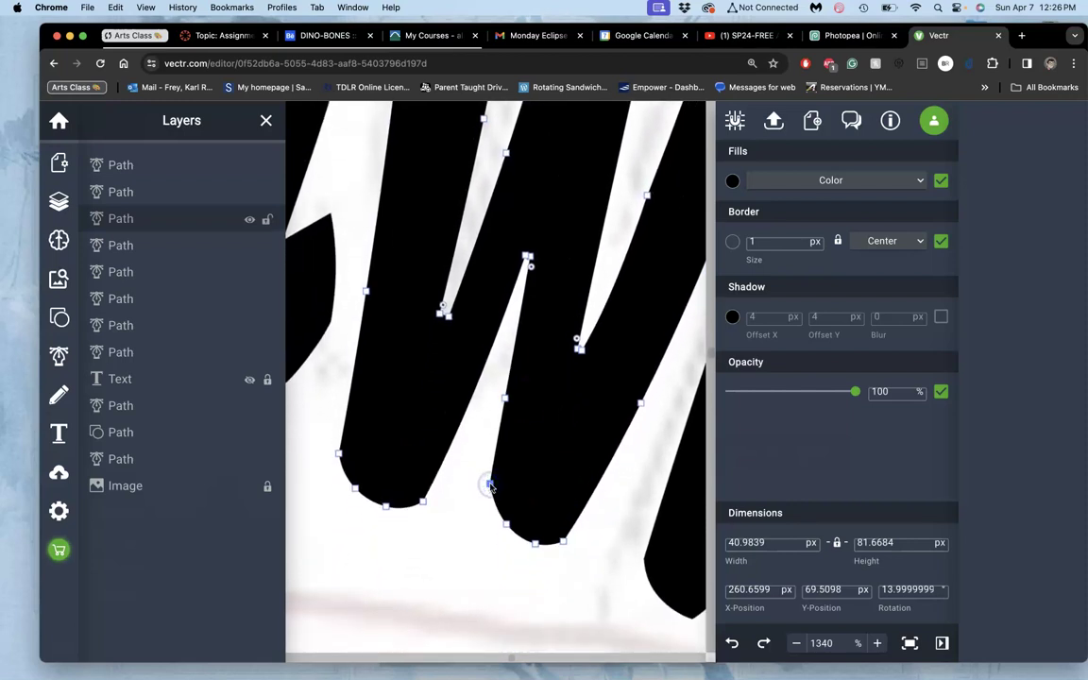
pyautogui.click(531, 540)
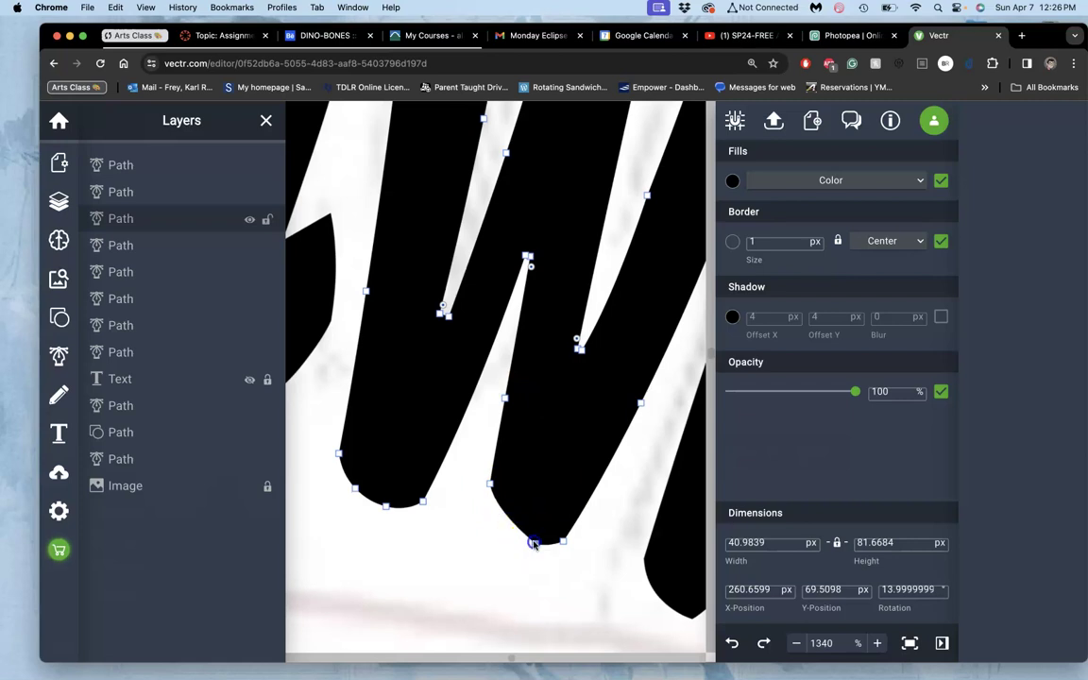
pyautogui.click(561, 542)
pyautogui.click(564, 529)
pyautogui.click(479, 485)
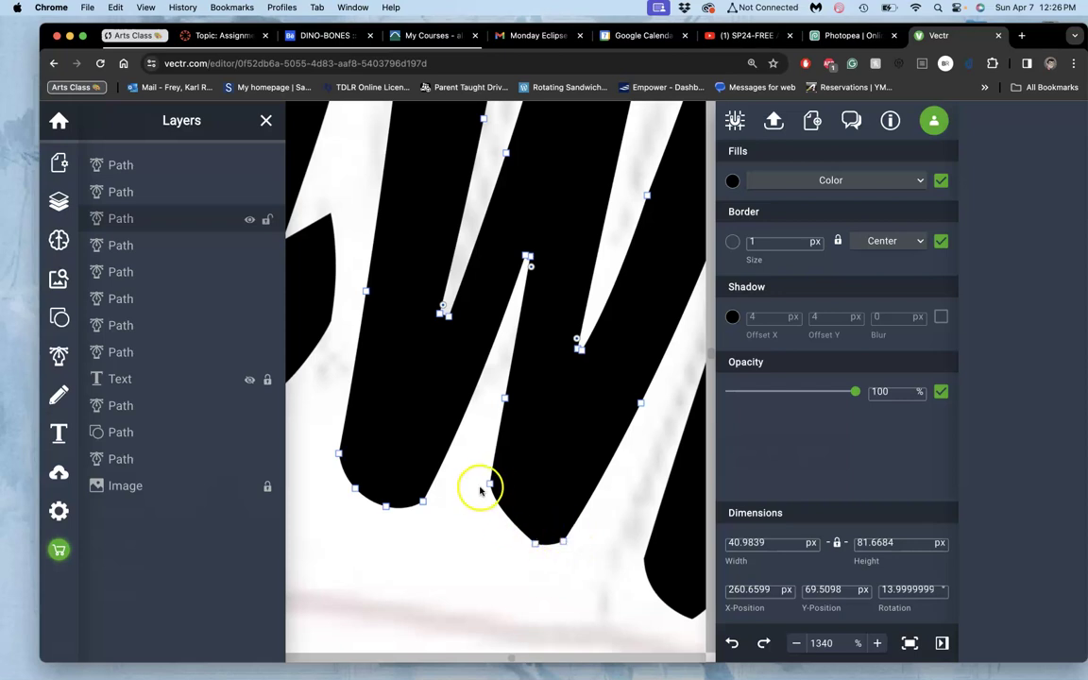
# Select the three remaining points around the w's second foot and shift them down, lengthening the w to about 86.1 px
pyautogui.click(505, 525)
pyautogui.click(517, 486)
pyautogui.click(534, 545)
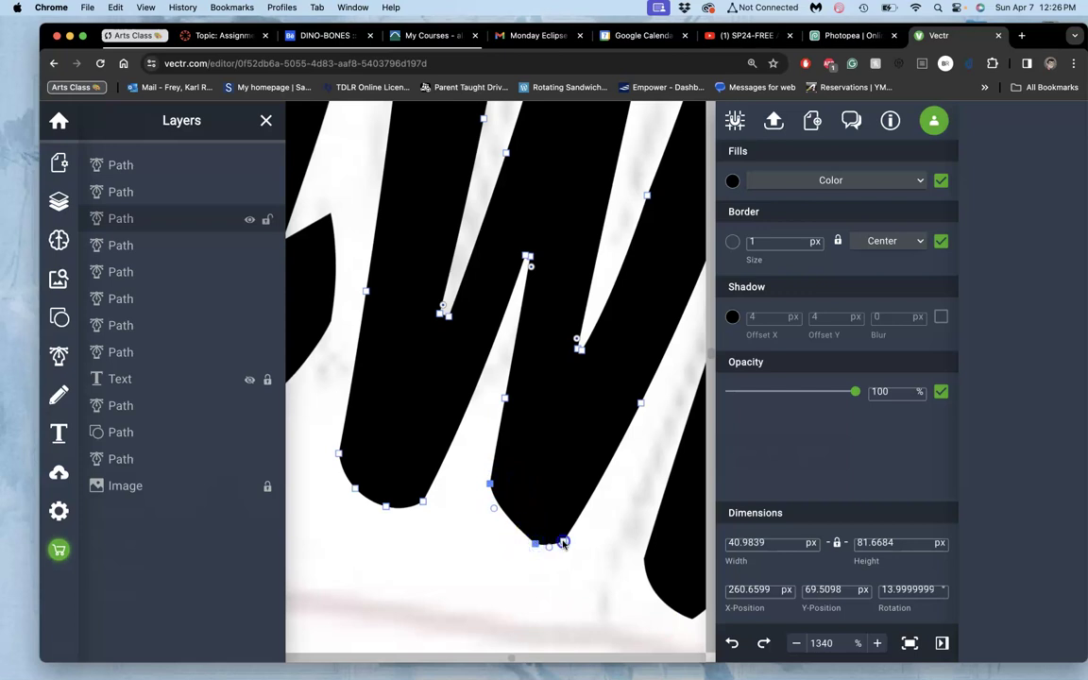
pyautogui.moveTo(535, 545); pyautogui.dragTo(528, 592)
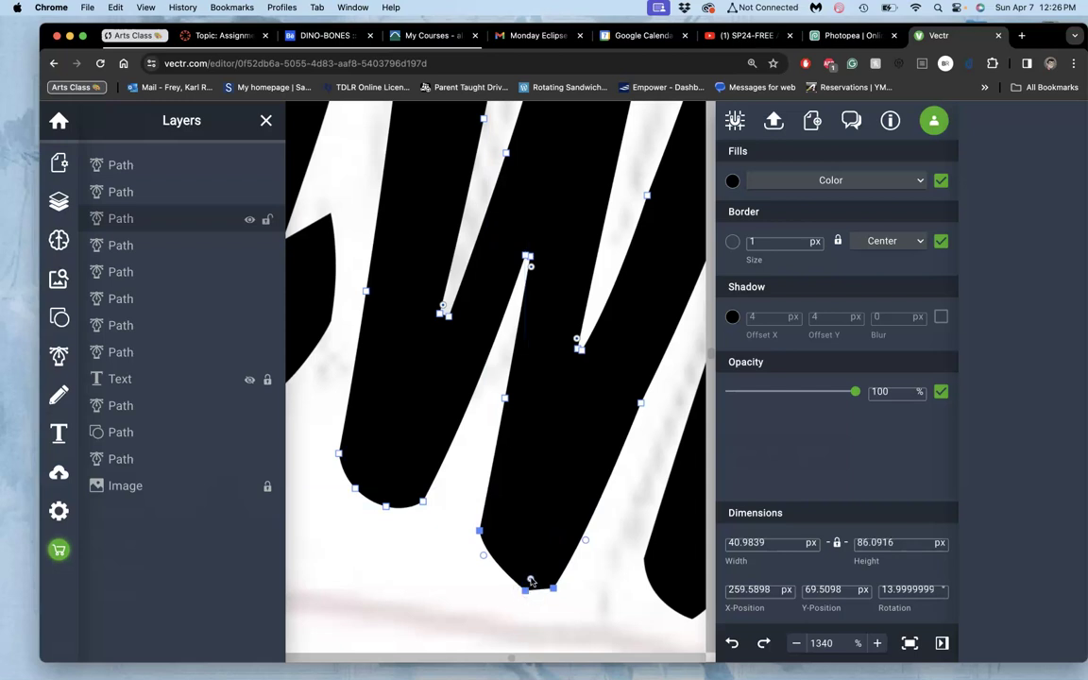
# Pull the curve handle at the bottom of the w's second foot to round its tip, making the w about 86.3 px high
pyautogui.click(516, 592)
pyautogui.moveTo(524, 590); pyautogui.dragTo(524, 591)
pyautogui.click(608, 583)
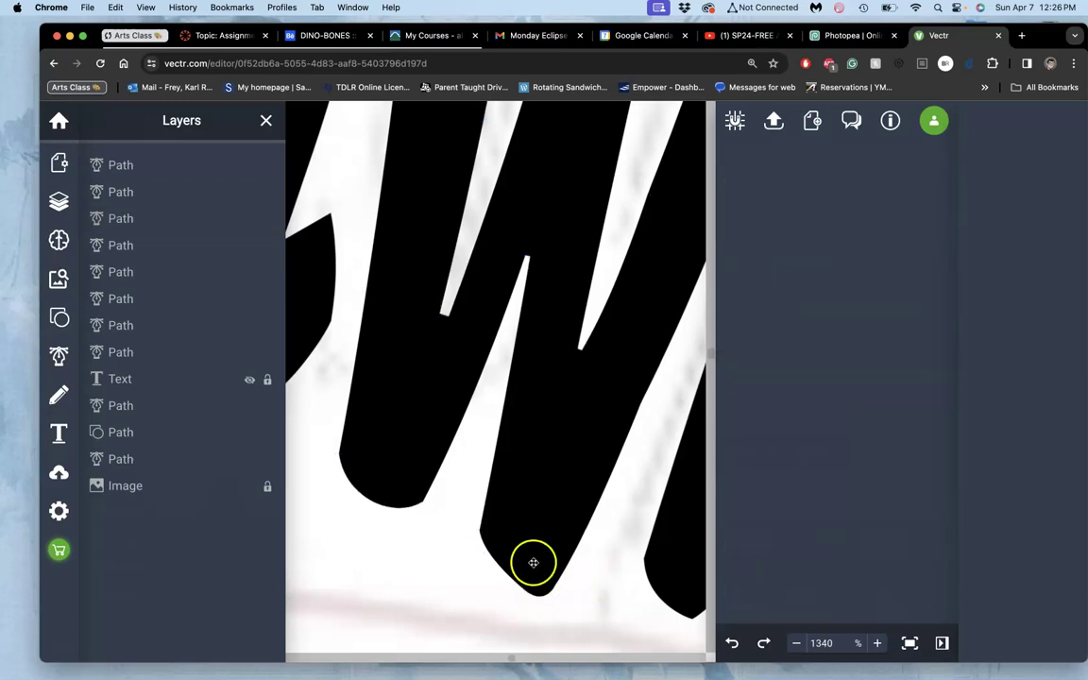
# Reopen the w and adjust the curve handle of the upper-left point on its second foot
pyautogui.click(496, 535)
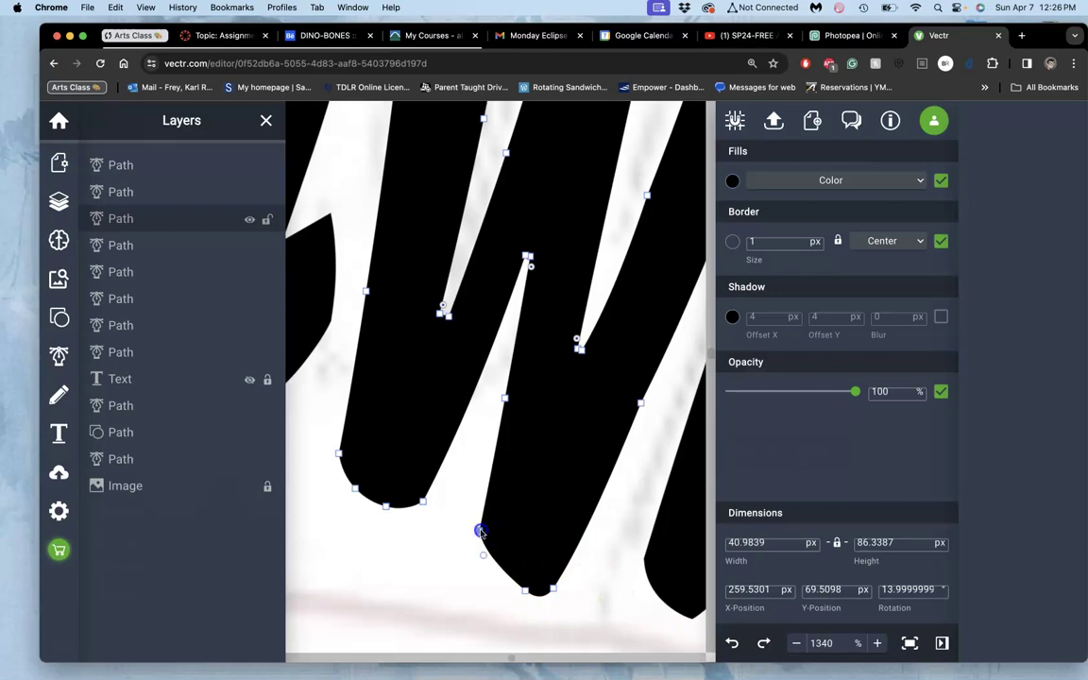
pyautogui.click(480, 531)
pyautogui.click(502, 530)
pyautogui.moveTo(484, 578)
pyautogui.mouseDown()
pyautogui.moveTo(479, 567)
pyautogui.moveTo(483, 576)
pyautogui.mouseUp()
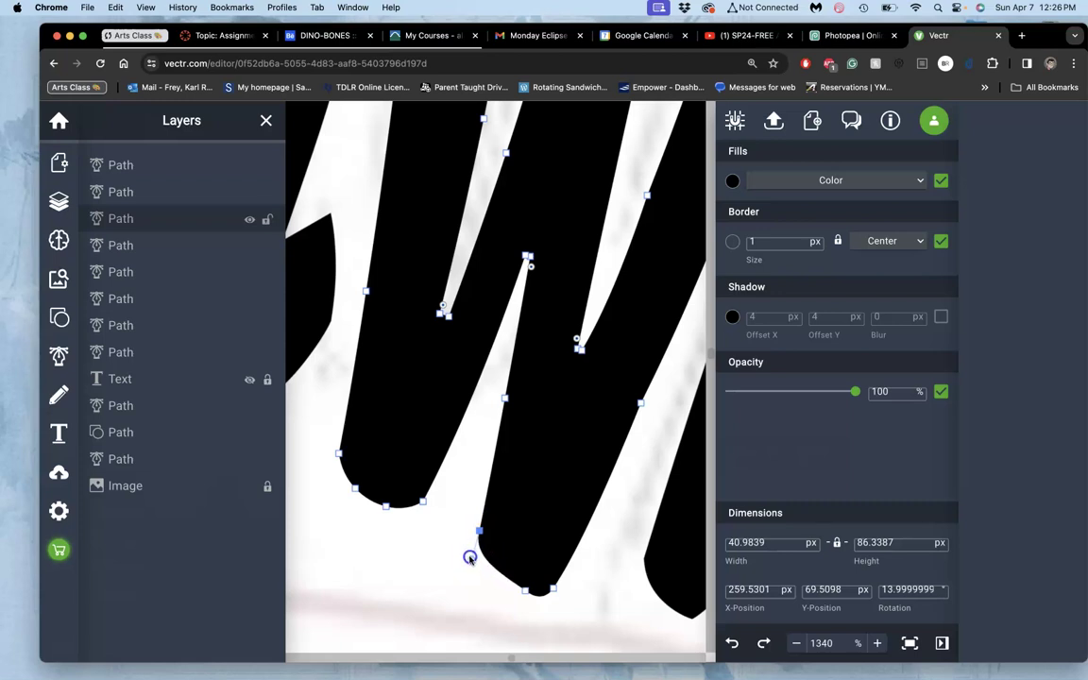
pyautogui.click(469, 557)
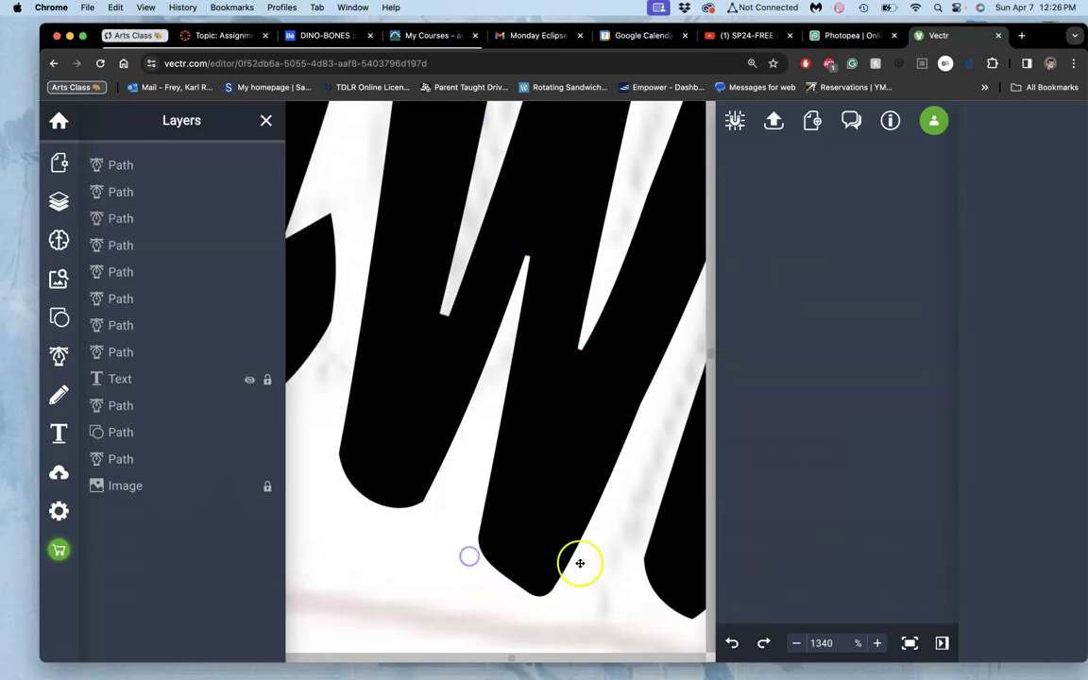
# Move the upper-left point of the w's second foot up along the stem to lengthen the foot's curve
pyautogui.click(528, 545)
pyautogui.doubleClick(529, 545)
pyautogui.click(482, 532)
pyautogui.moveTo(480, 531); pyautogui.dragTo(490, 501)
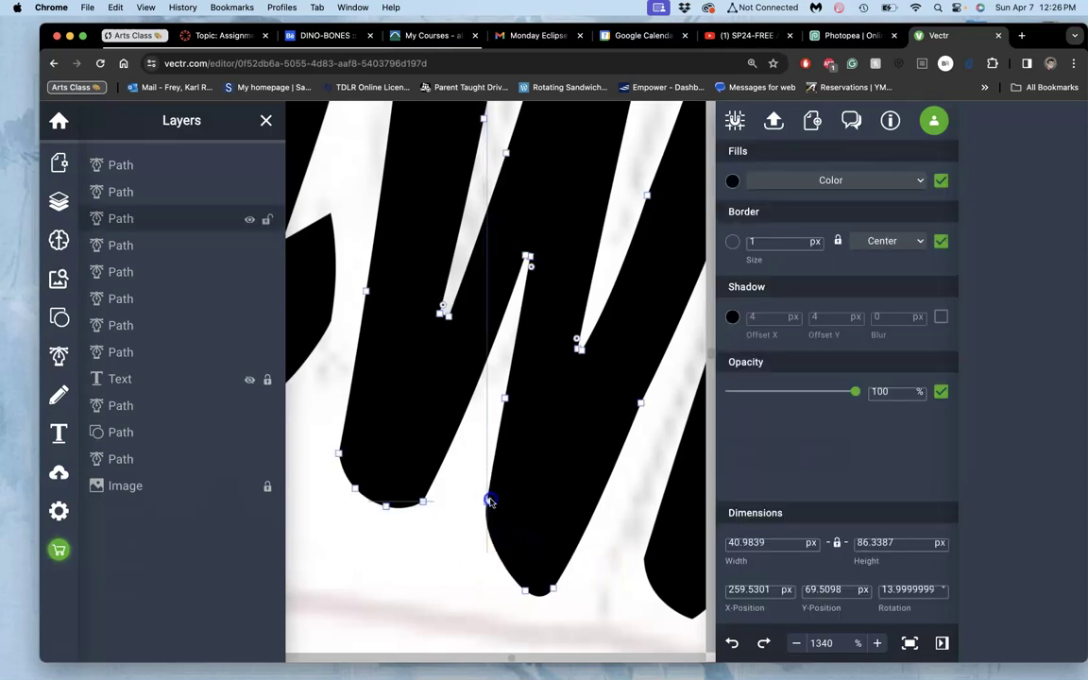
pyautogui.click(583, 559)
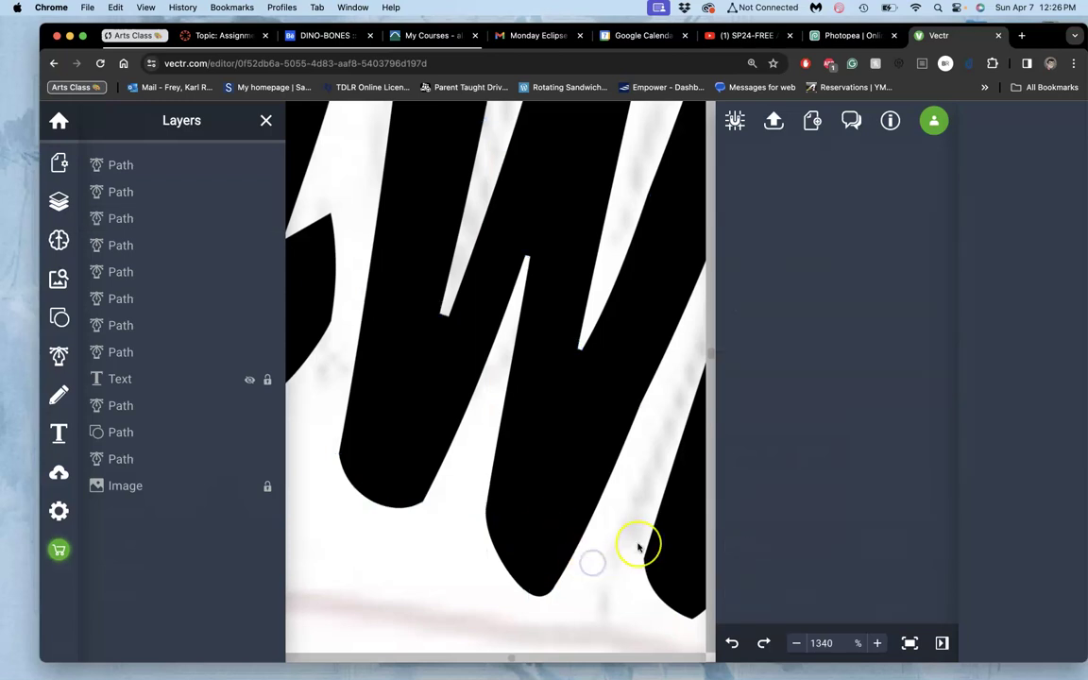
# Open the k for point editing and shift the two bottom points of its stem down towards the w, making it about 120.5 px high
pyautogui.scroll(-10, 639, 548)
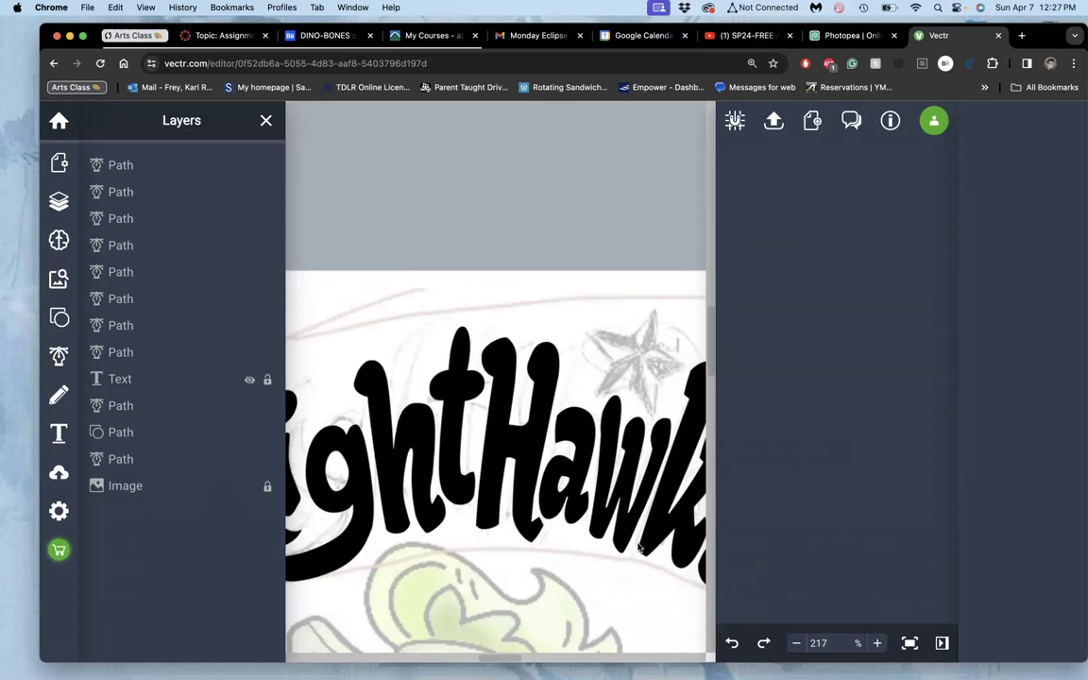
pyautogui.hscroll(2, 639, 548)
pyautogui.click(572, 530)
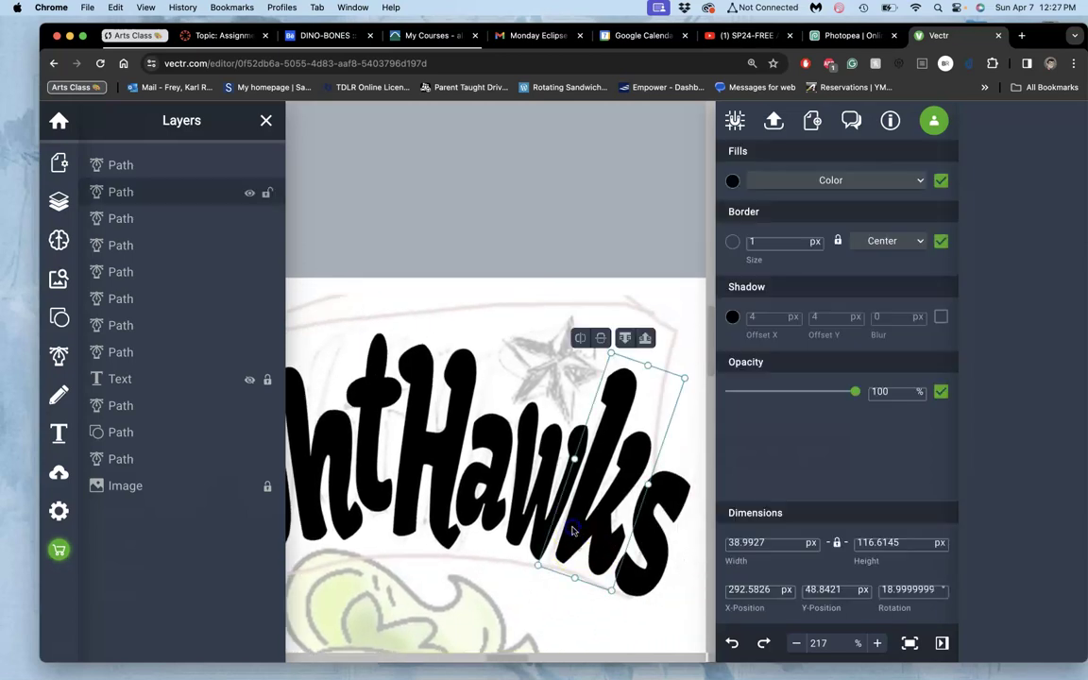
pyautogui.scroll(6, 572, 531)
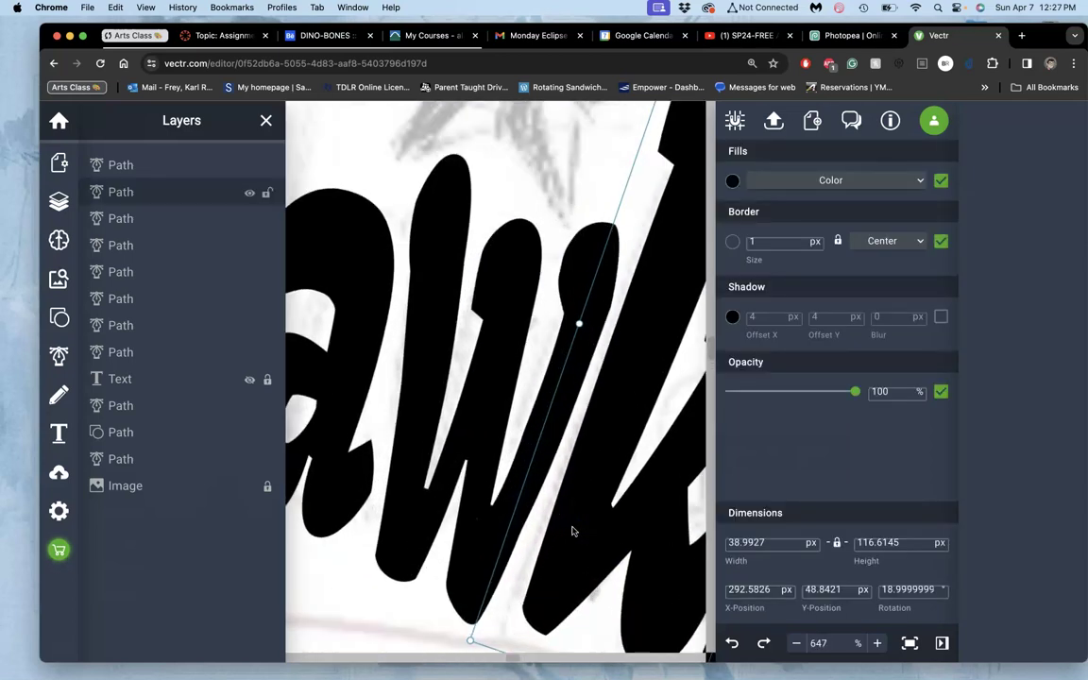
pyautogui.scroll(-1, 572, 531)
pyautogui.doubleClick(563, 443)
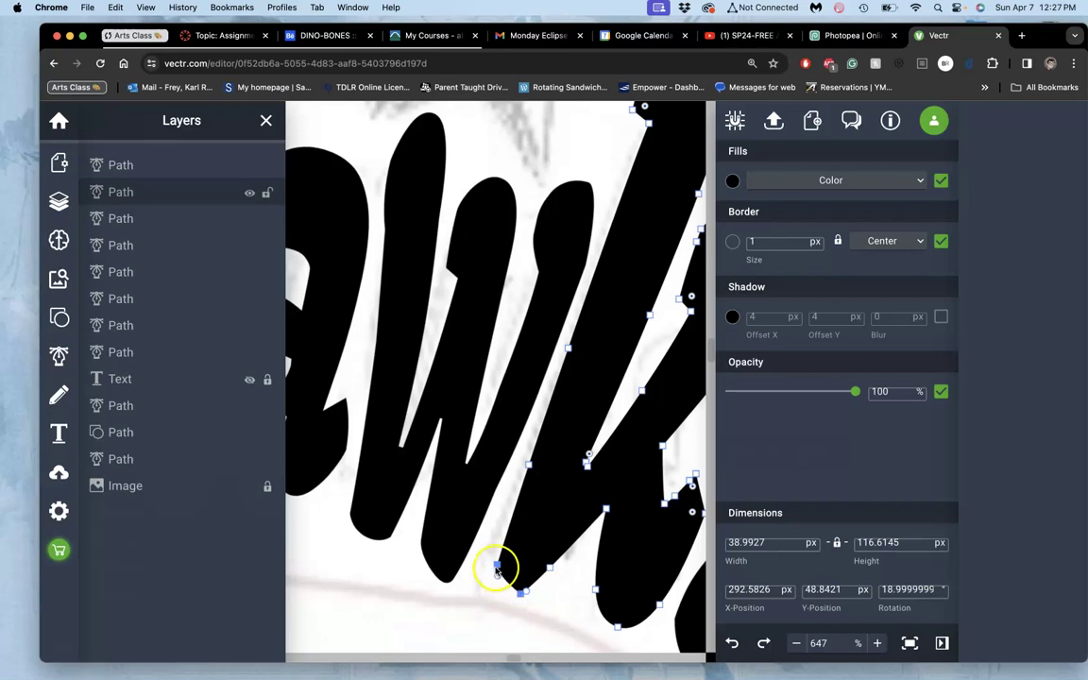
pyautogui.moveTo(496, 565); pyautogui.dragTo(479, 578)
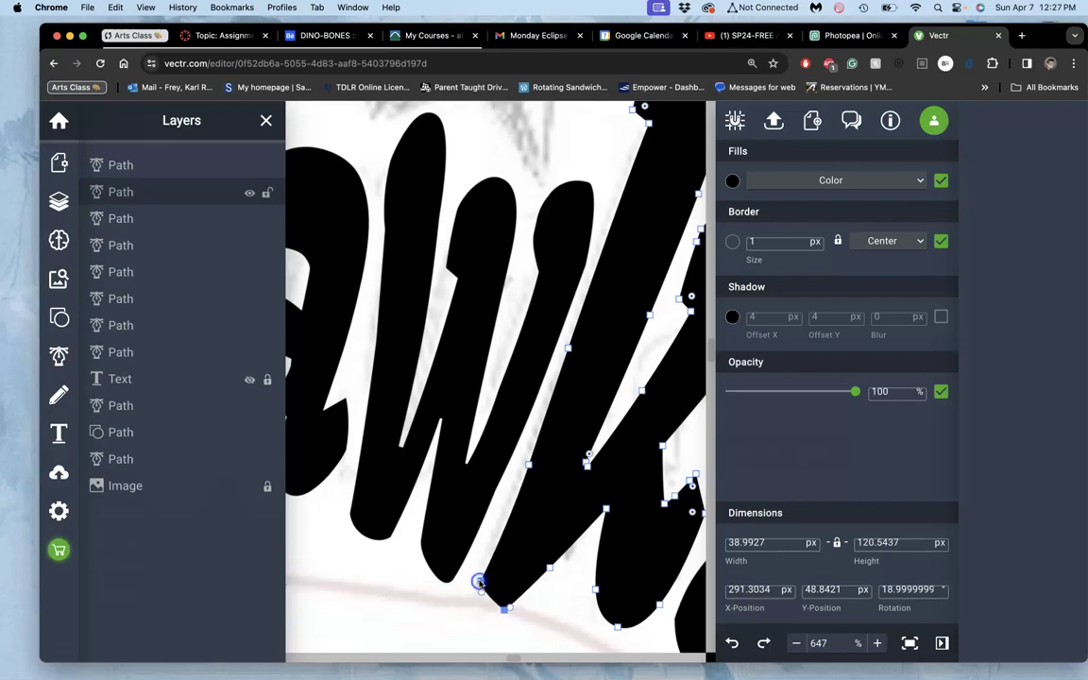
pyautogui.click(540, 607)
# Separate the overlapping points in the notch between the k's stem and arm, moving one up along the arm
pyautogui.hscroll(5, 575, 579)
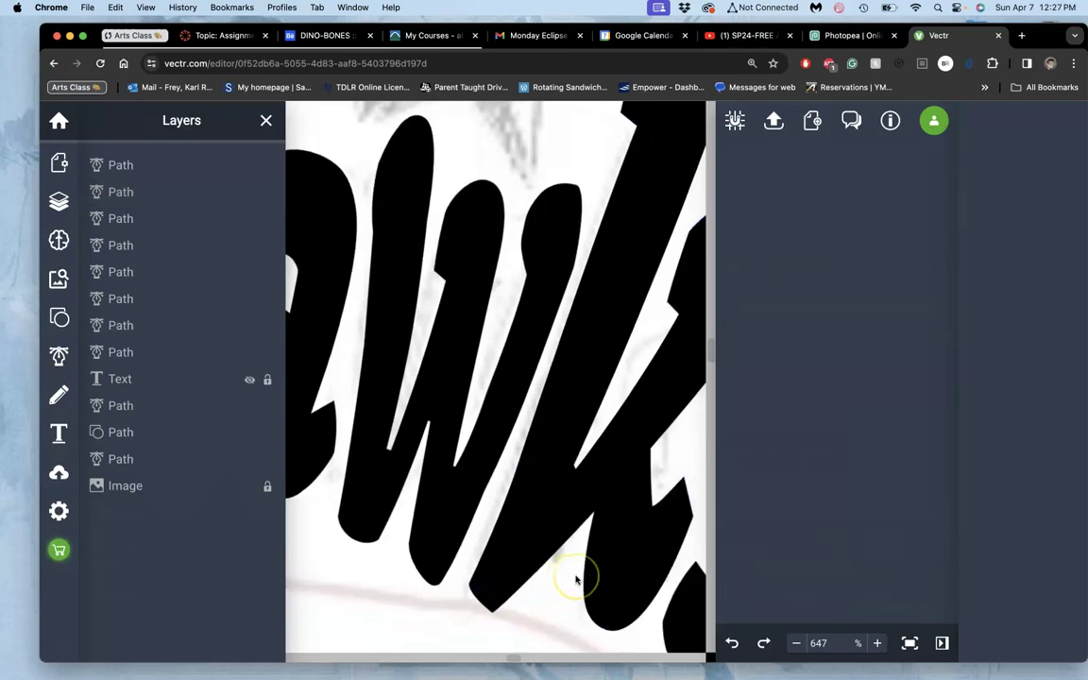
pyautogui.hscroll(3, 575, 579)
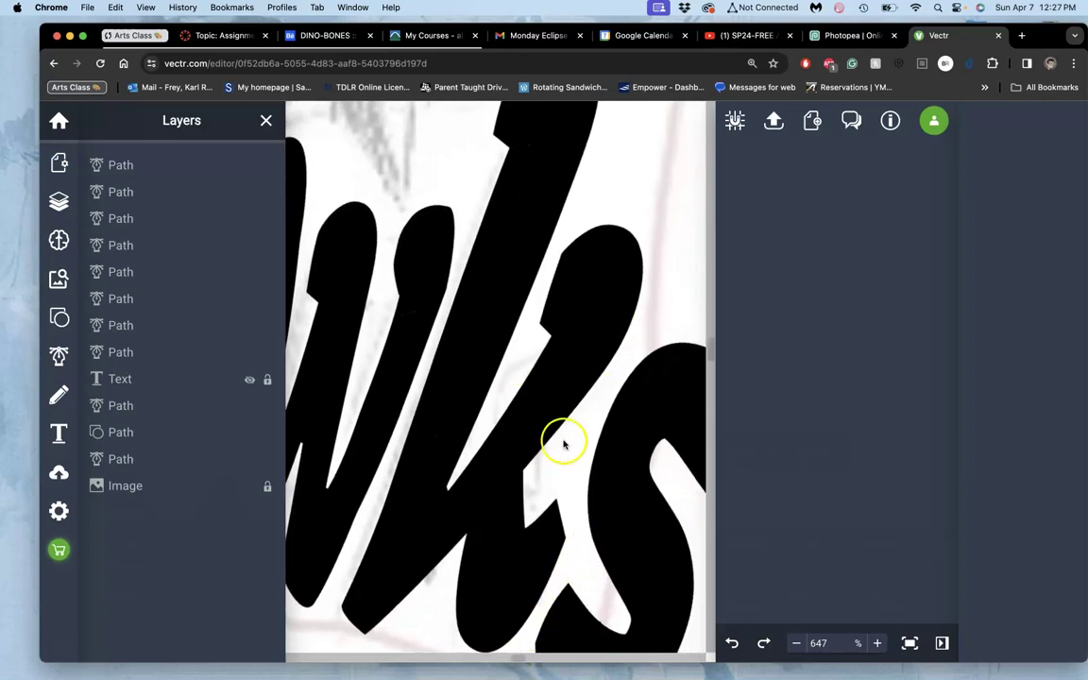
pyautogui.scroll(3, 598, 382)
pyautogui.scroll(3, 599, 382)
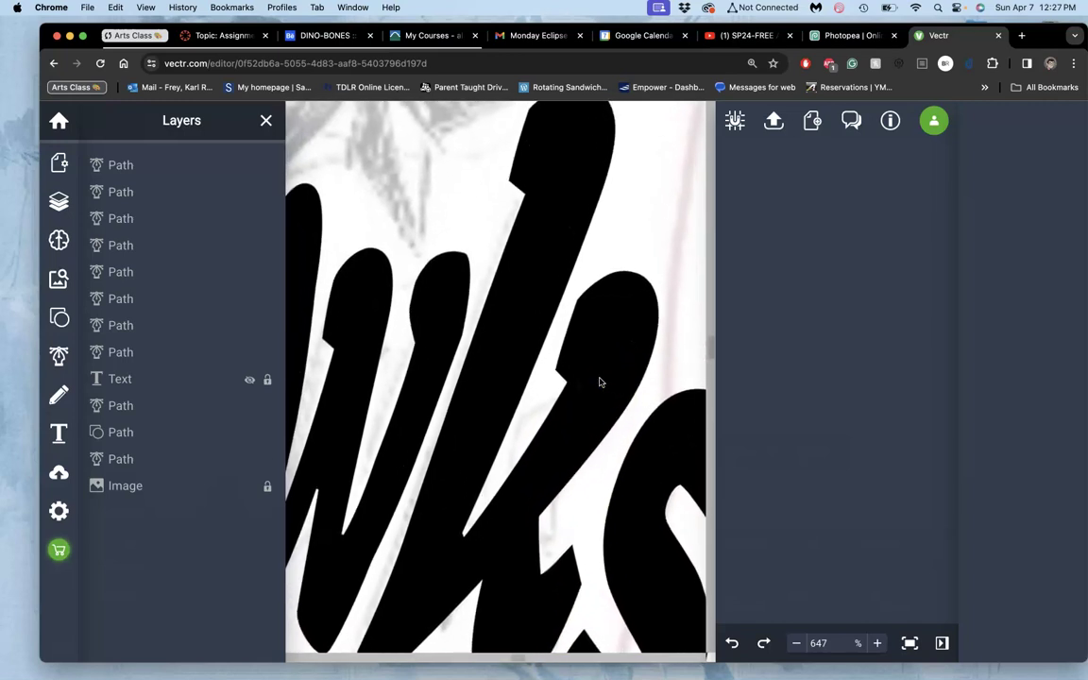
pyautogui.click(502, 535)
pyautogui.doubleClick(467, 540)
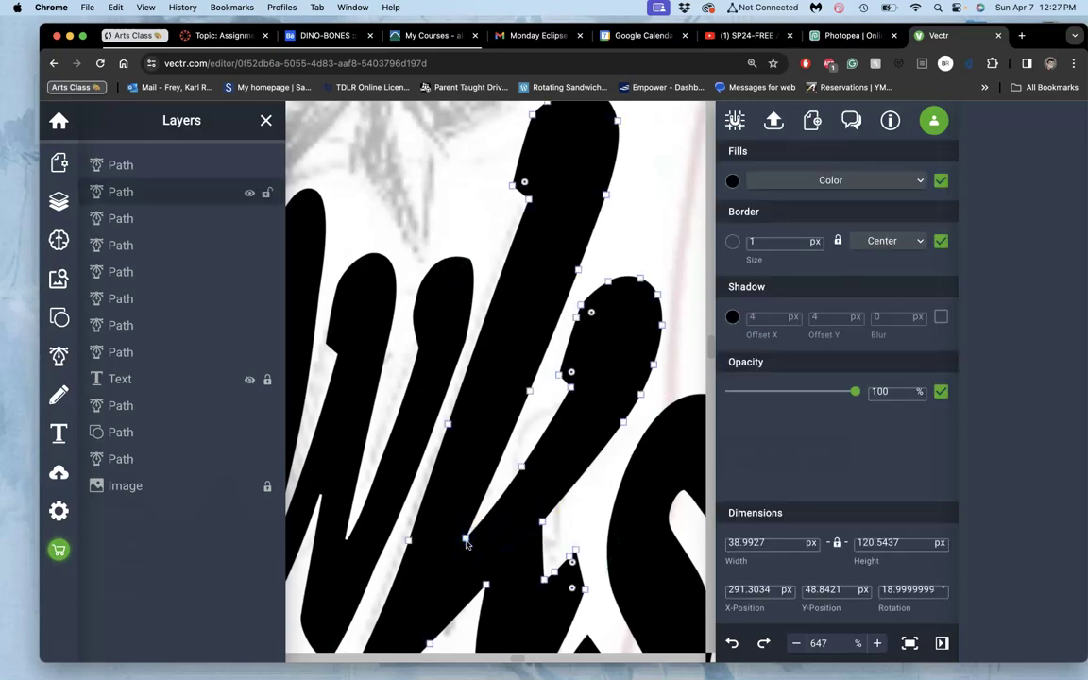
pyautogui.moveTo(470, 532); pyautogui.dragTo(484, 513)
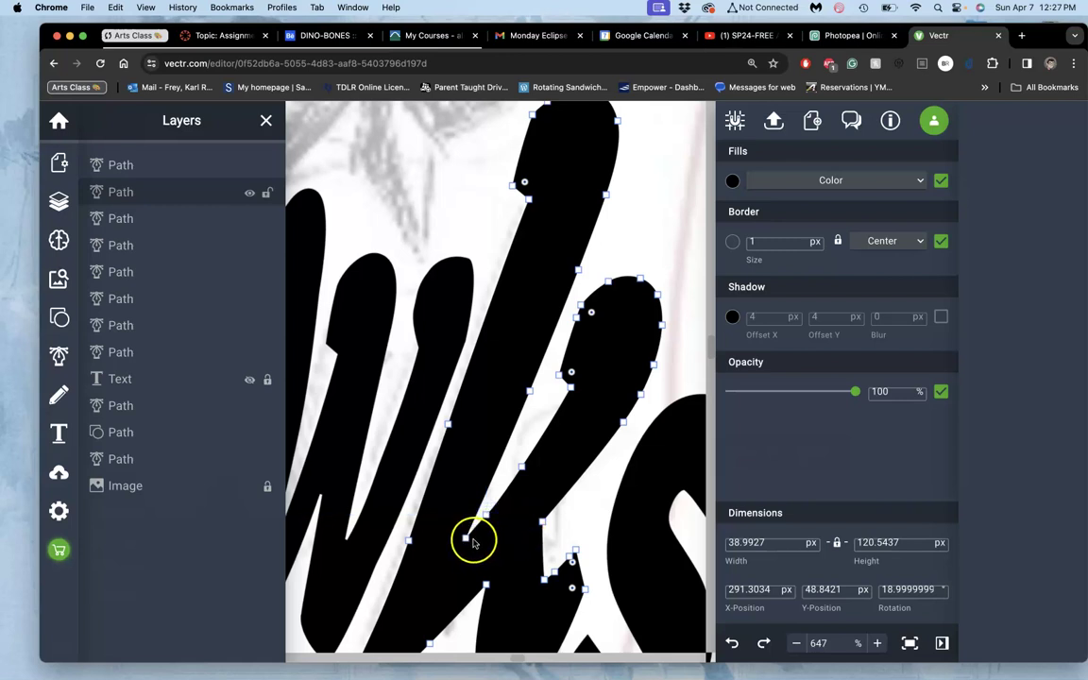
pyautogui.moveTo(485, 517); pyautogui.dragTo(467, 535)
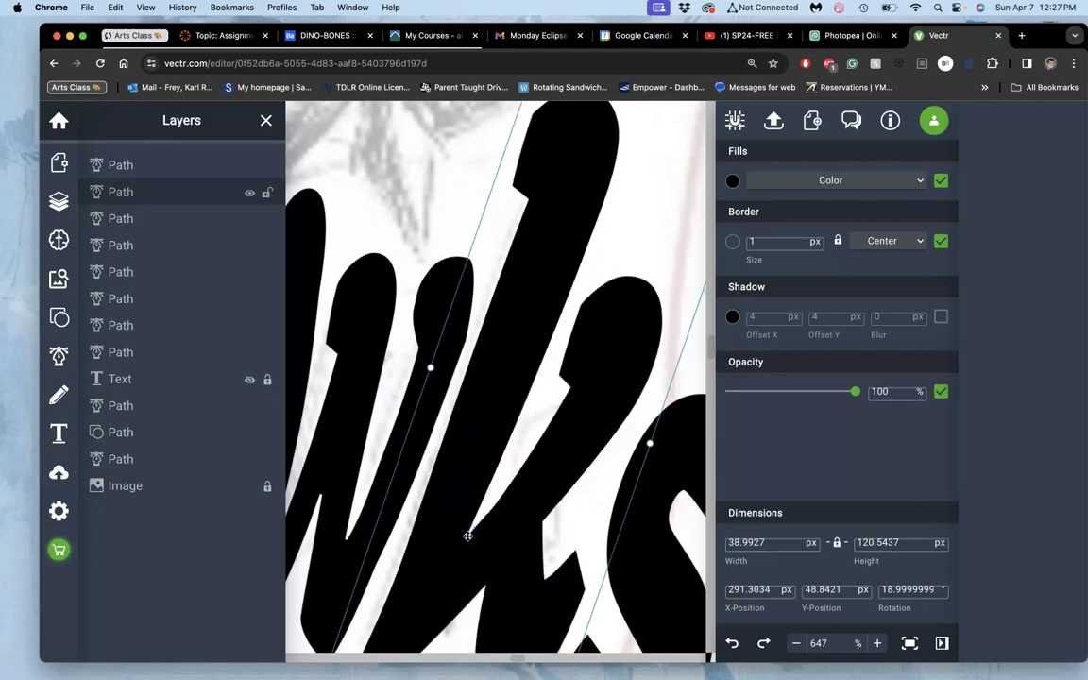
# Reopen the k and shift both notch points between its stem and arm together up towards the opening
pyautogui.doubleClick(465, 552)
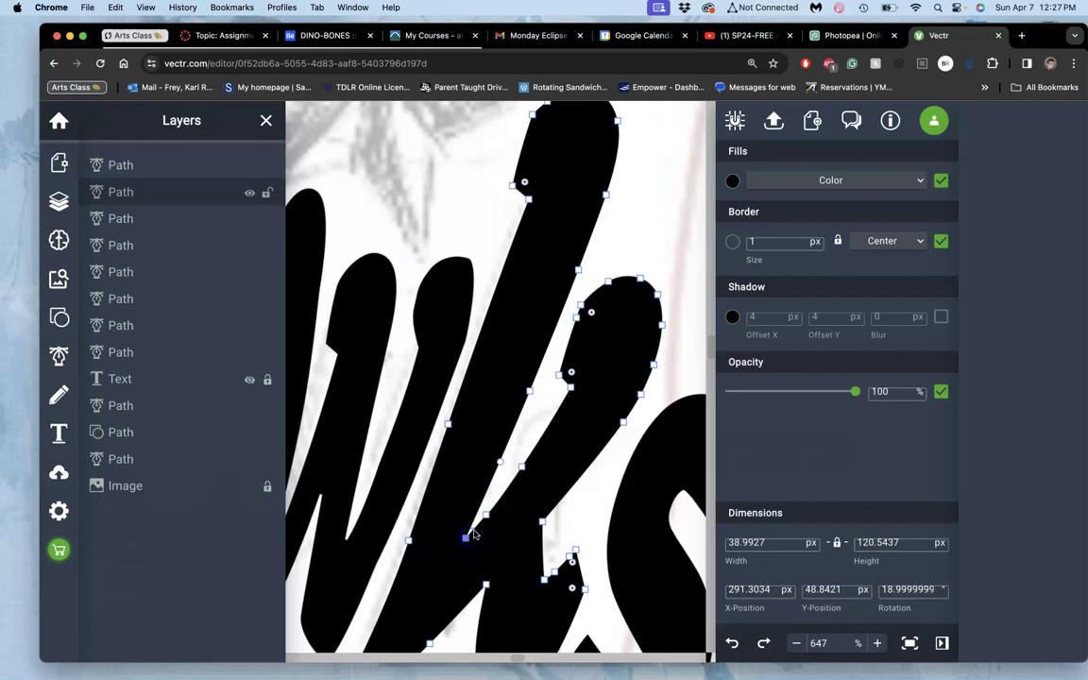
pyautogui.moveTo(467, 536); pyautogui.dragTo(474, 527)
pyautogui.click(583, 518)
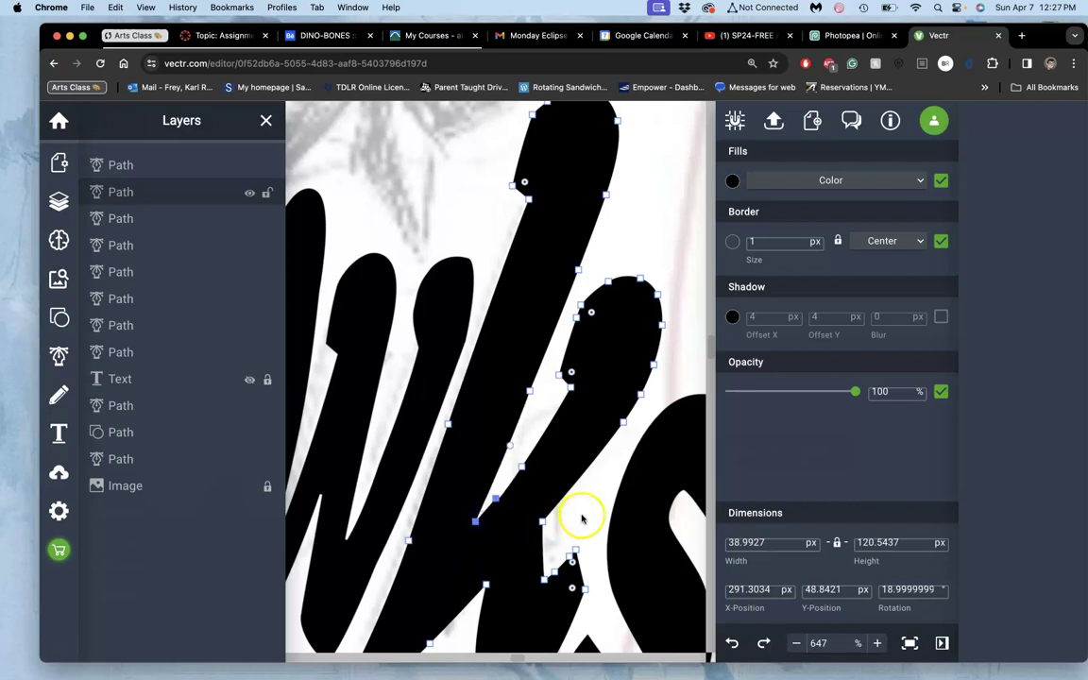
# Smooth the corner on the k's arm just above the notch into a continuous curve
pyautogui.click(511, 507)
pyautogui.scroll(5, 510, 507)
pyautogui.click(475, 487)
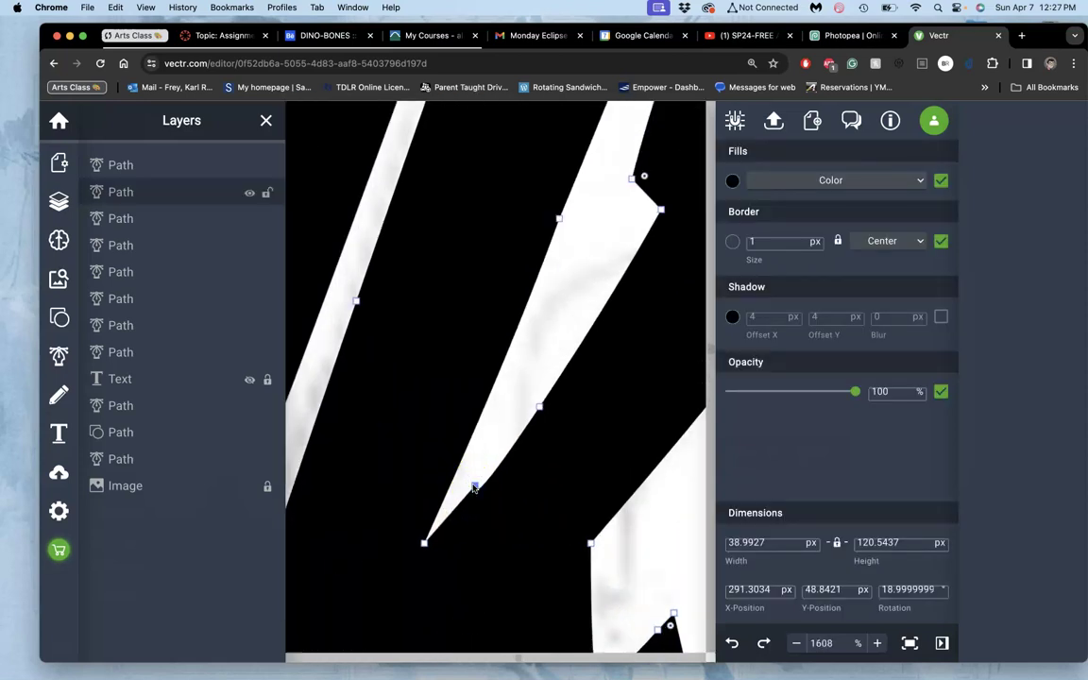
pyautogui.click(478, 482)
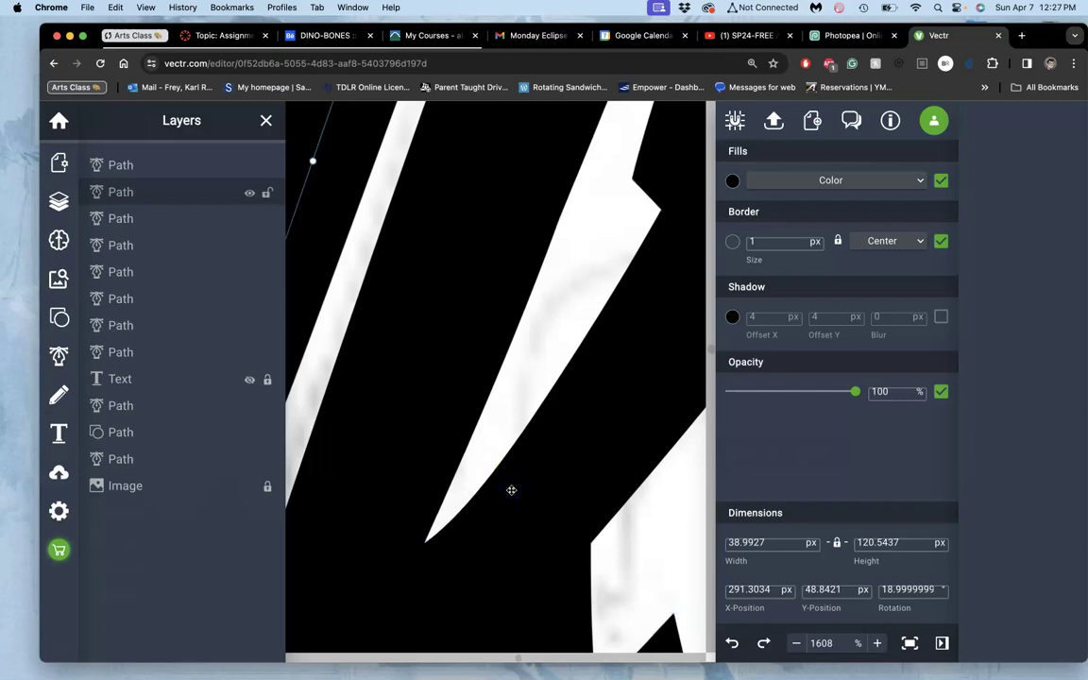
pyautogui.scroll(-8, 511, 491)
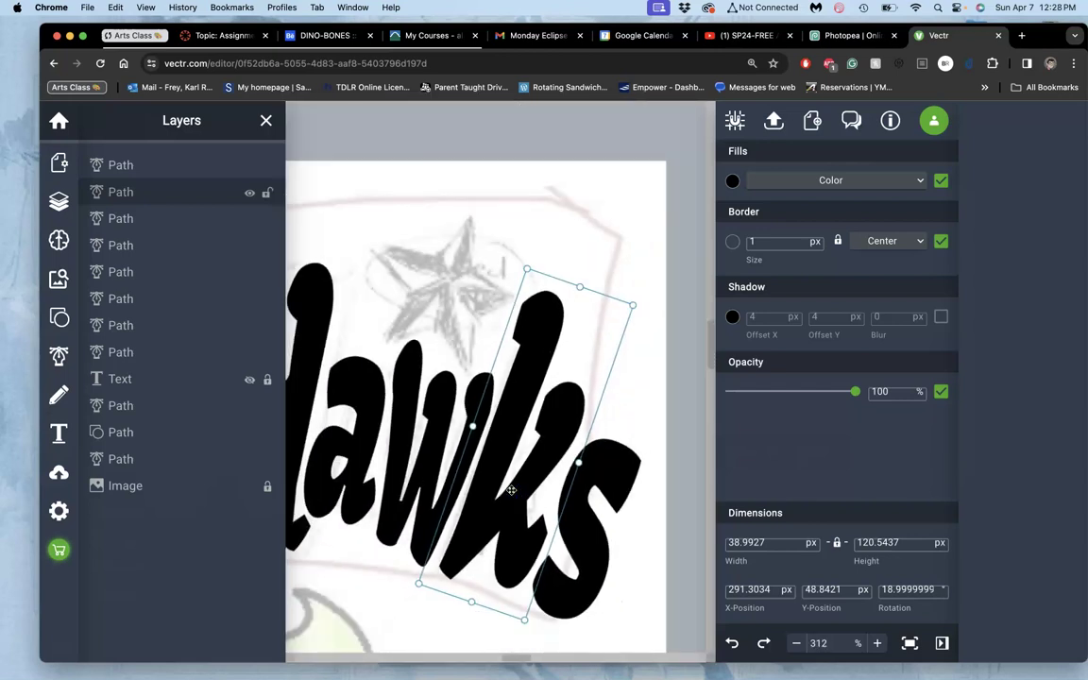
pyautogui.scroll(-3, 511, 490)
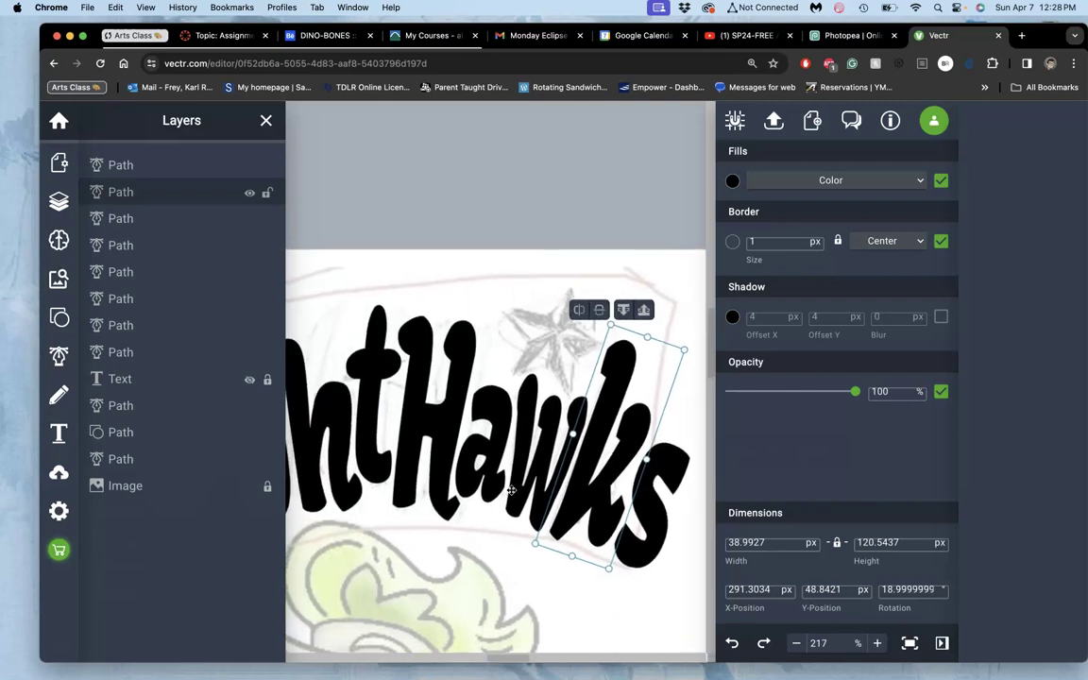
pyautogui.scroll(-5, 530, 572)
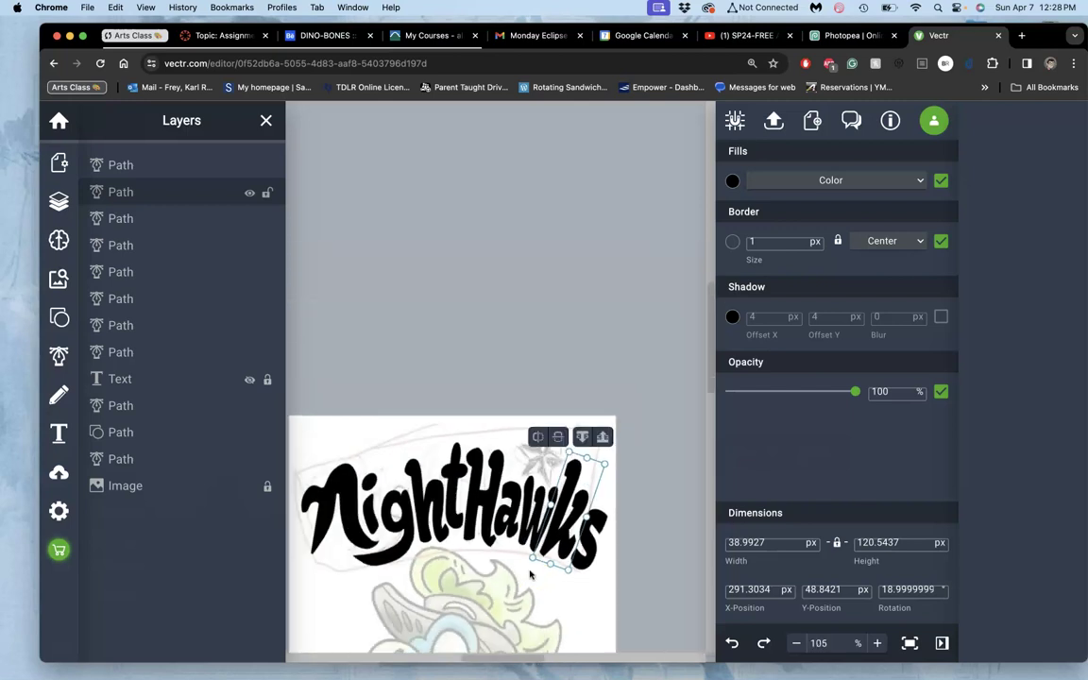